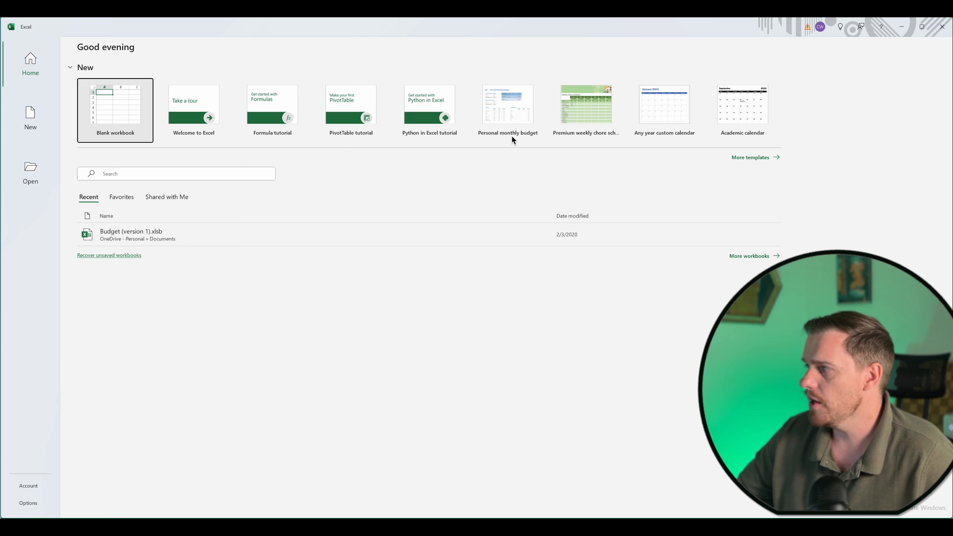
Create a new blank workbook from the templates page.
left_click(749, 157)
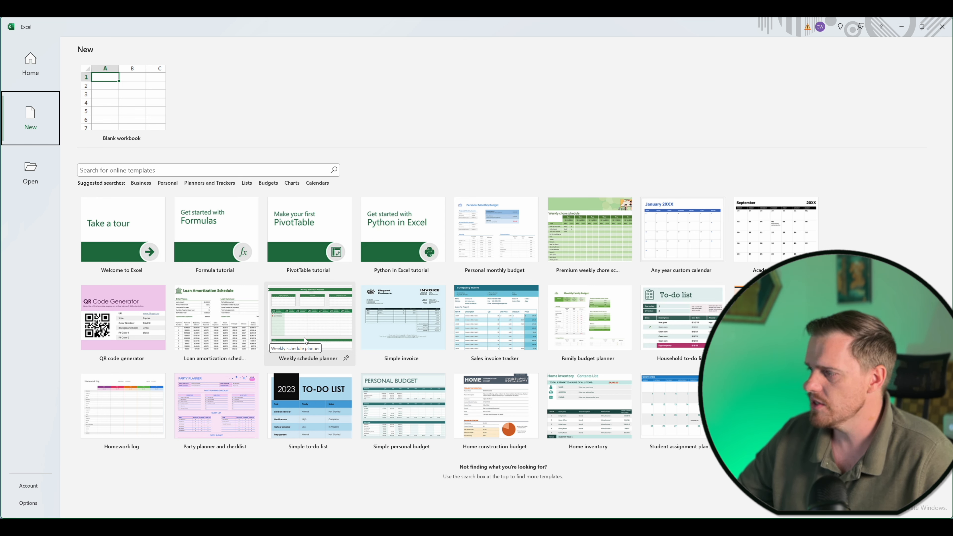
left_click(105, 120)
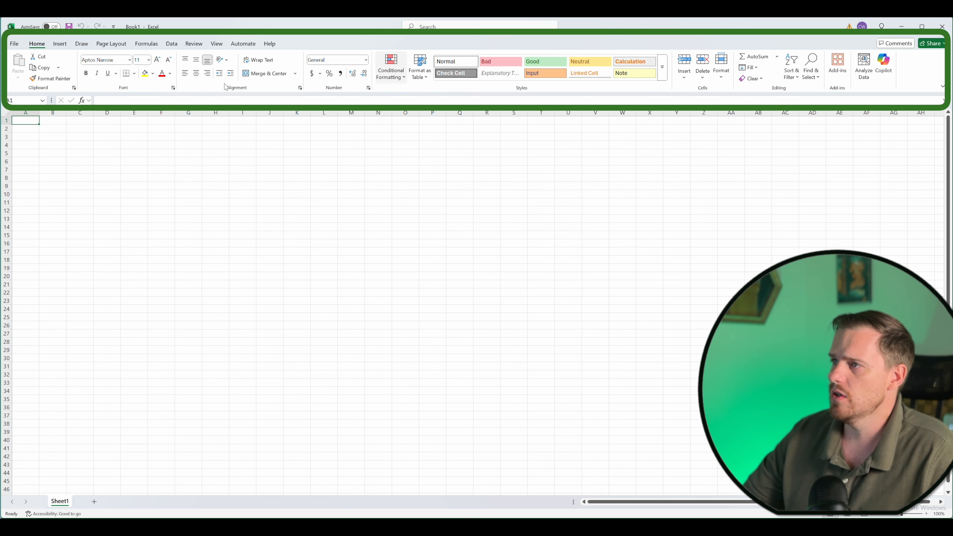
Explore the ribbon's command groups, switching sheet gridlines off and back on and dismissing the data import tip.
left_click(154, 43)
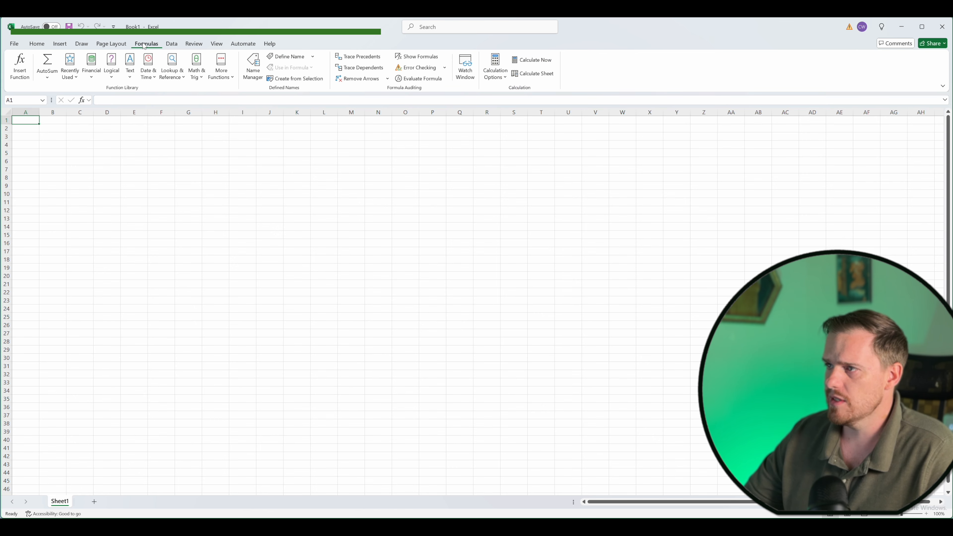
left_click(114, 44)
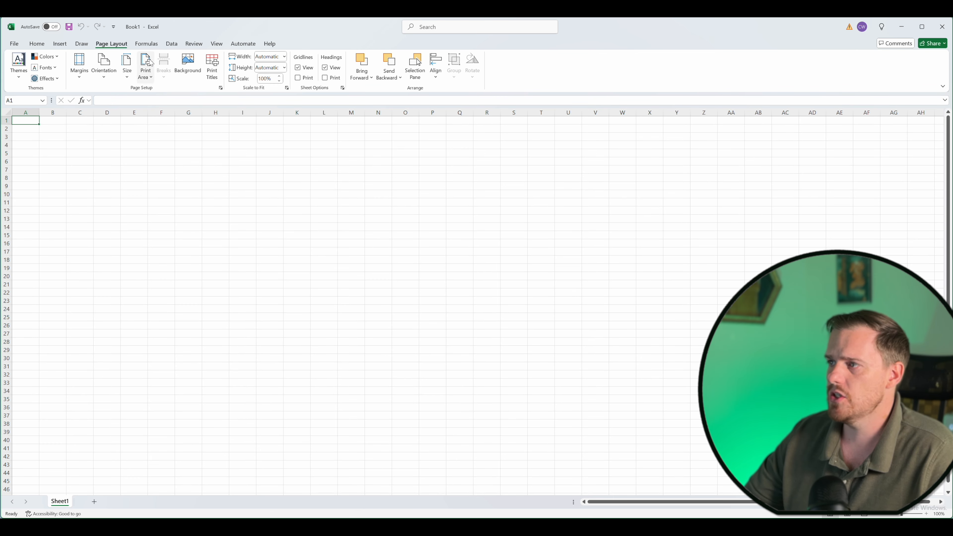
left_click(302, 70)
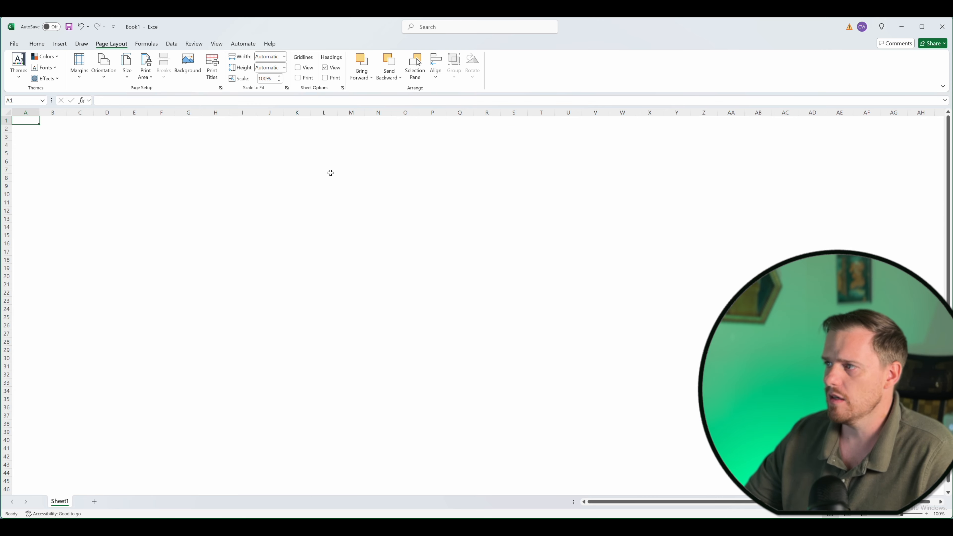
left_click(299, 68)
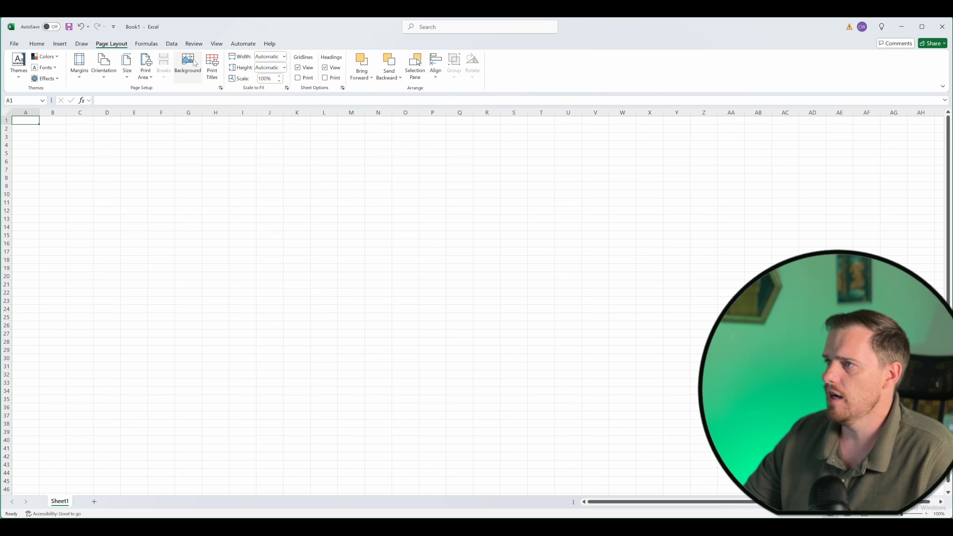
left_click(181, 46)
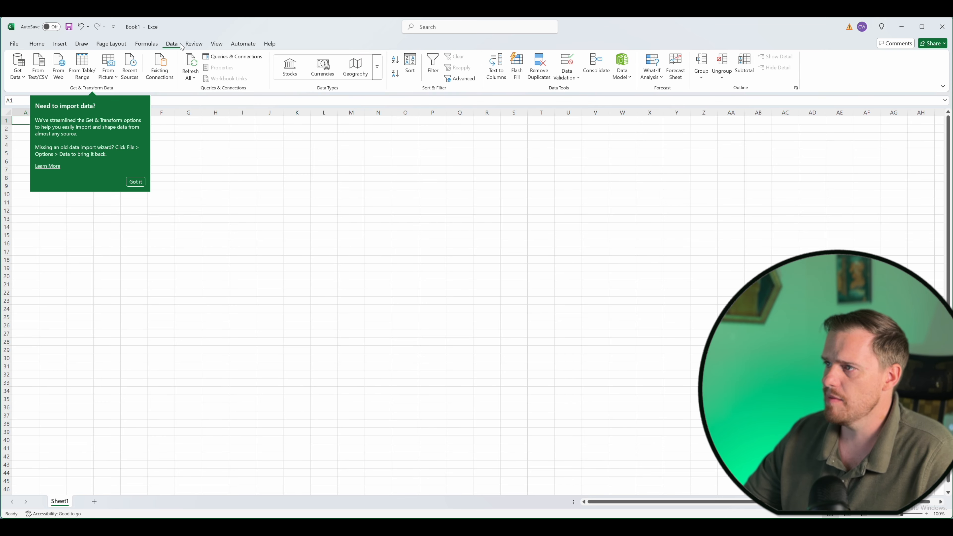
left_click(136, 182)
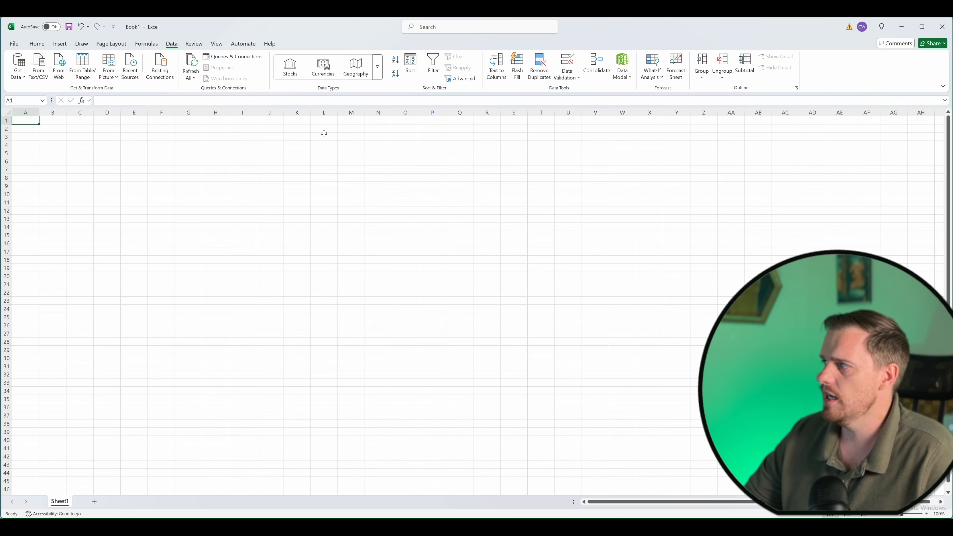
left_click(37, 43)
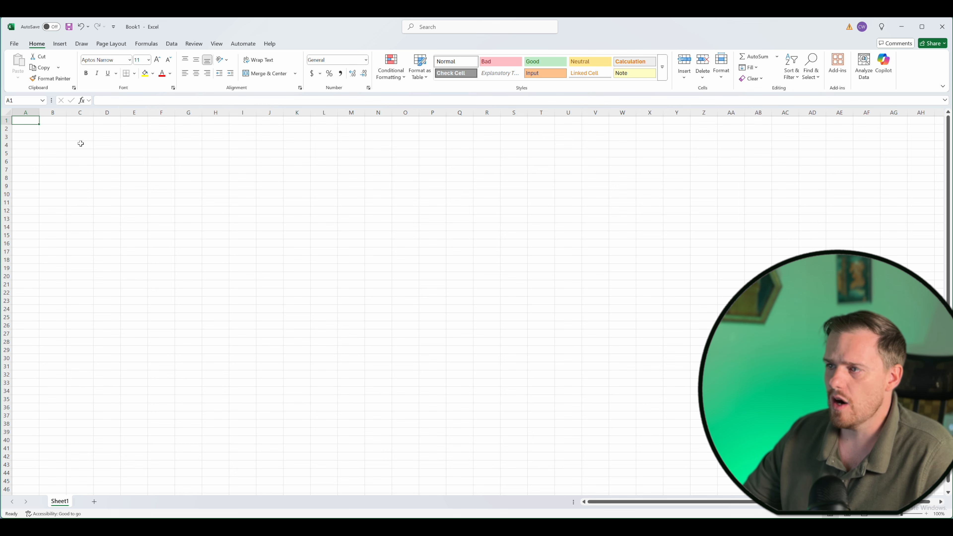
Move the active cell around the sheet and select all of column C.
left_click(32, 127)
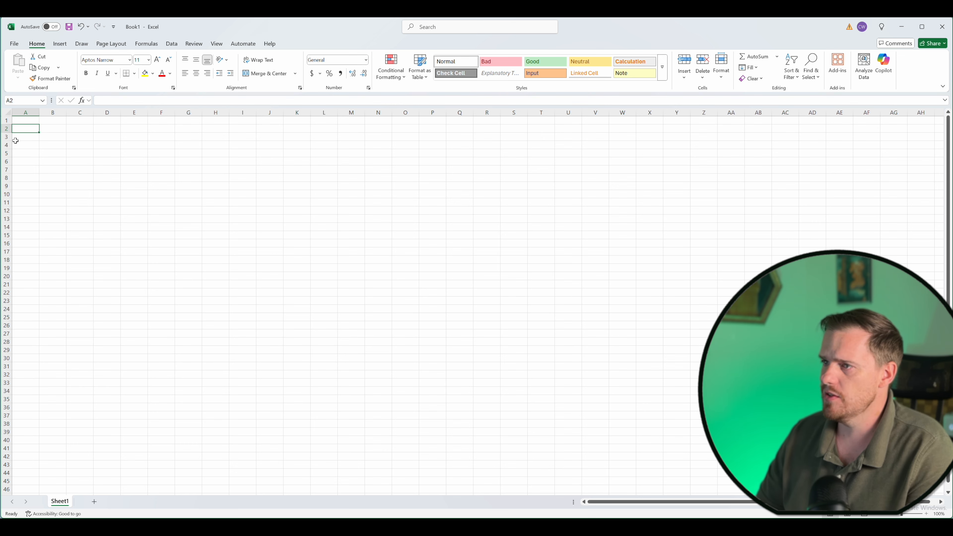
left_click(15, 140)
key("Up")
key("Up")
key("Right")
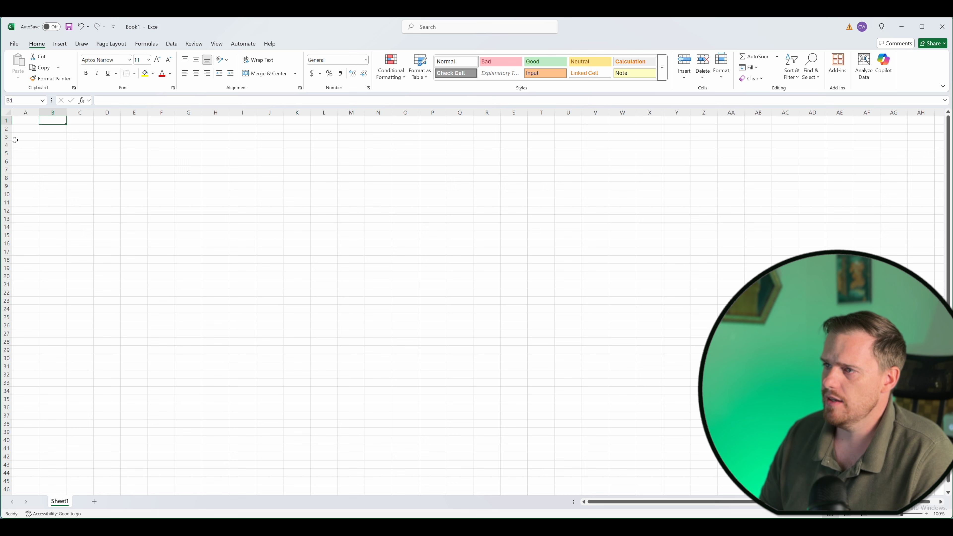
key("Left")
key("Right")
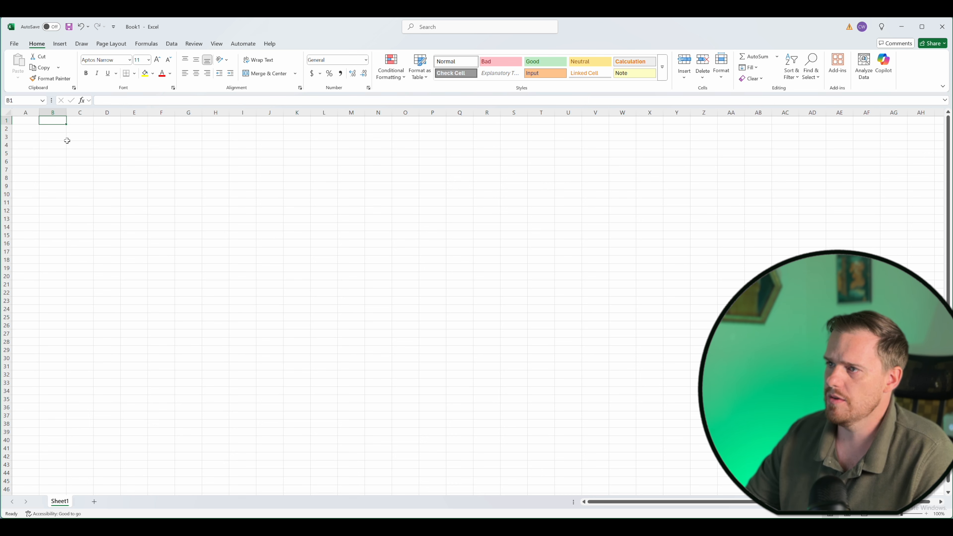
key("Right")
key("Down")
key("Down")
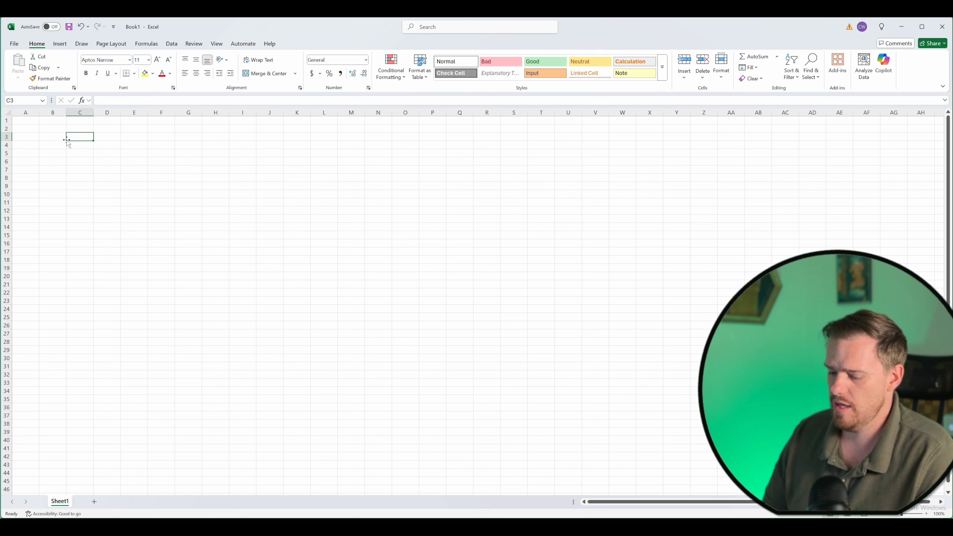
key("ctrl+space")
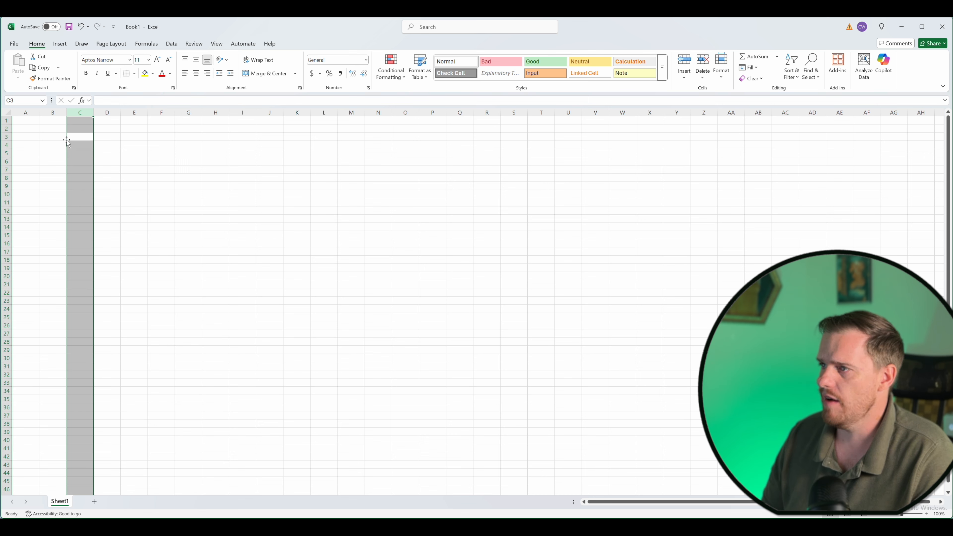
key("Left")
key("Up")
key("Left")
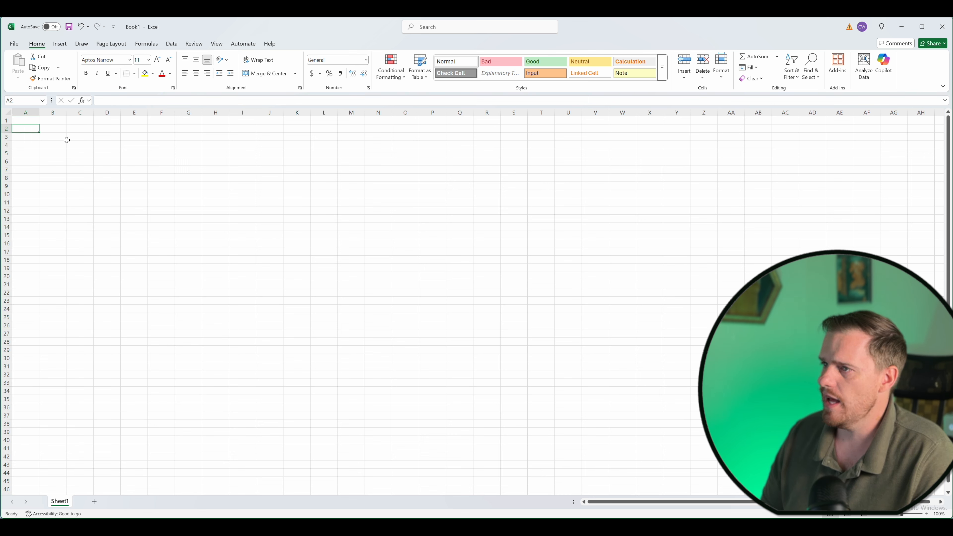
key("Up")
Jump to the sheet's last column and last row, returning to A1 after each.
key("ctrl+Right")
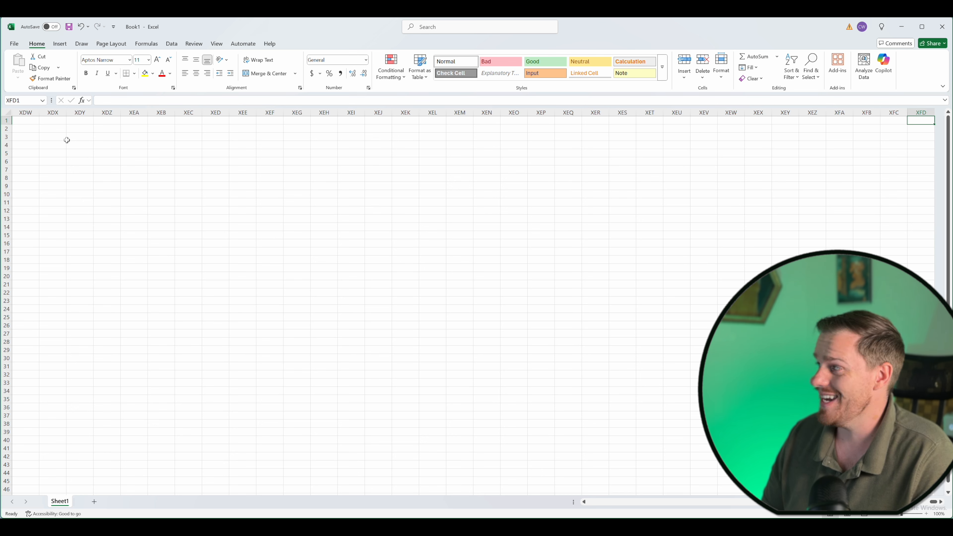
key("ctrl+Left")
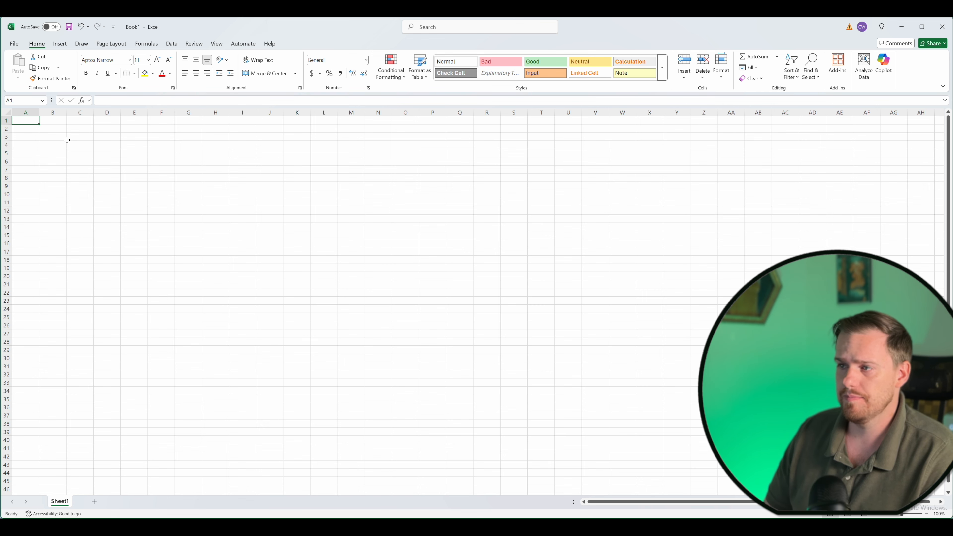
key("ctrl+Down")
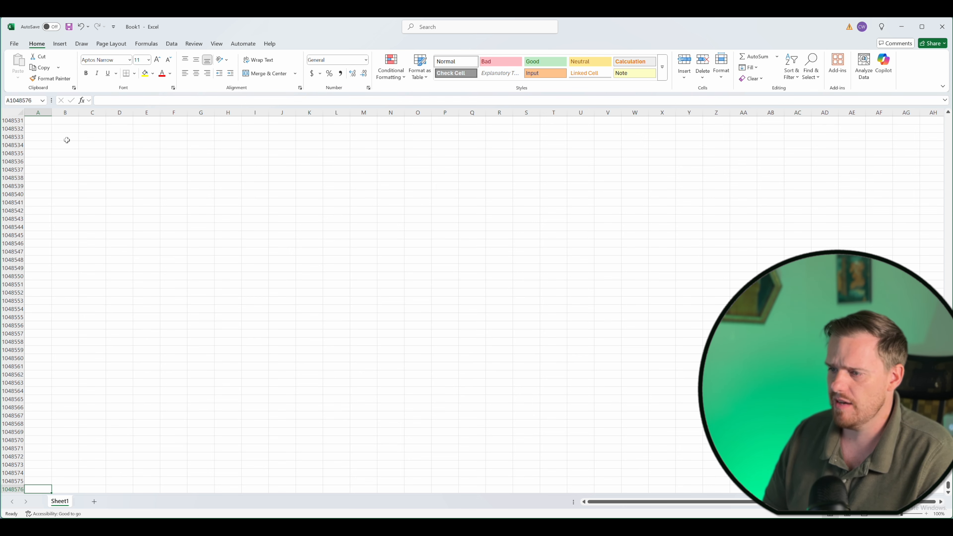
key("ctrl+Up")
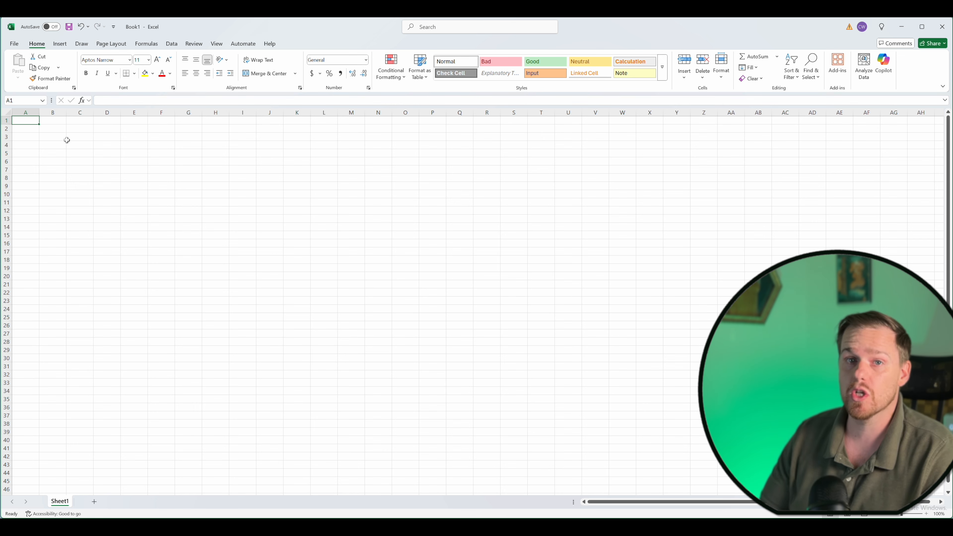
Enter the header Sale Person in cell A2.
key("Down")
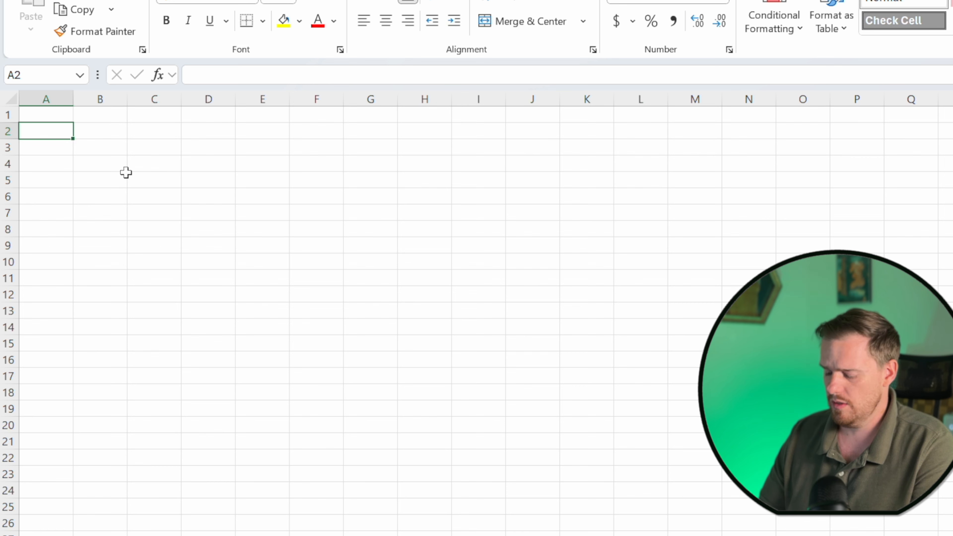
type("Sa")
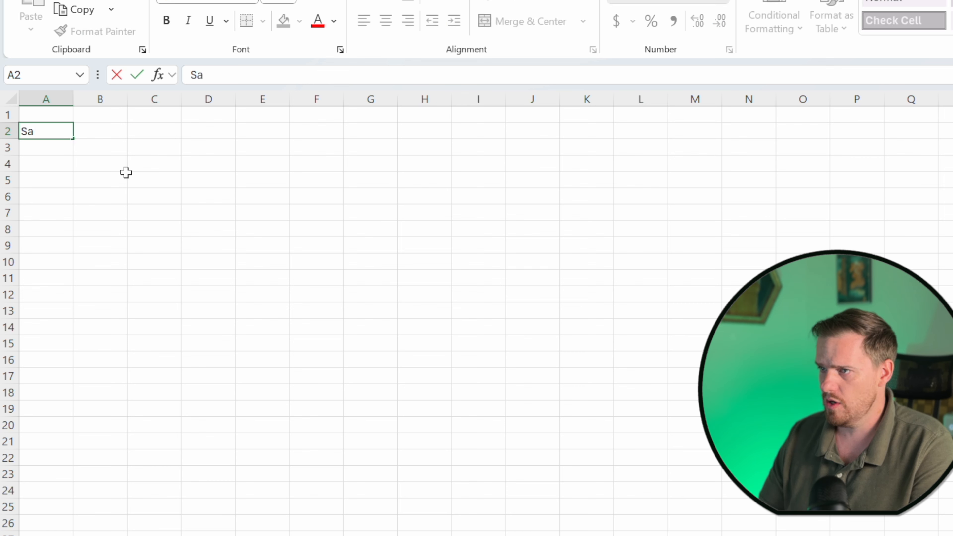
type("le")
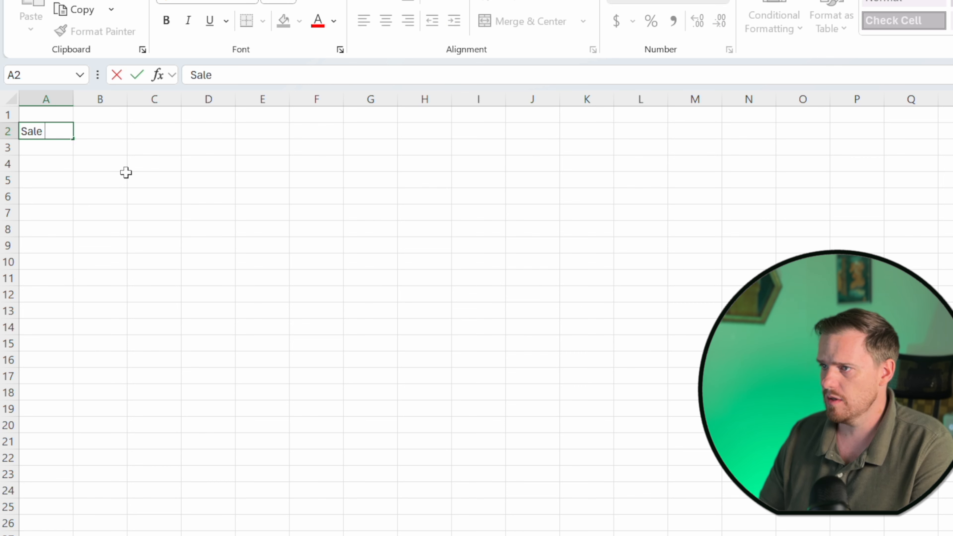
type(" Person")
key("Return")
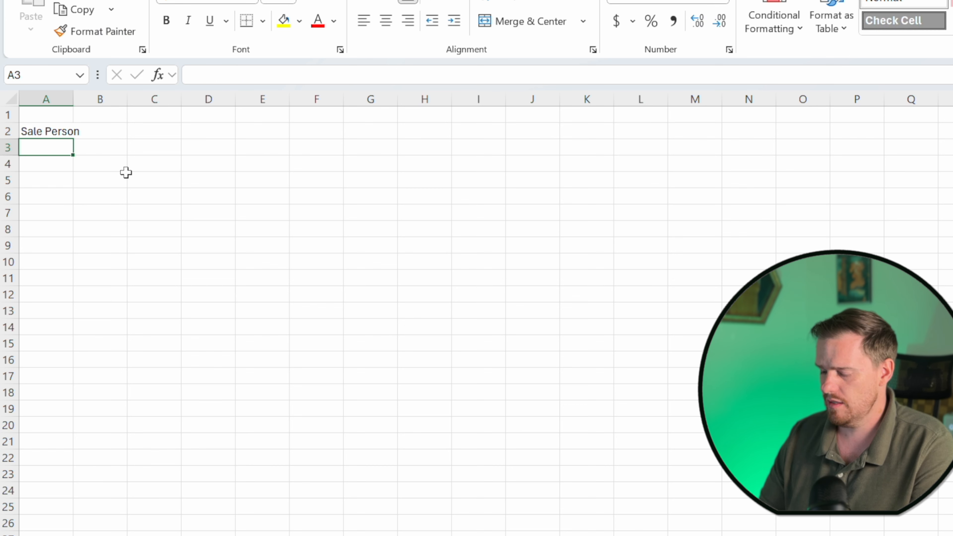
Enter the headers Sales in B2 and Month in C2.
key("Up")
key("Right")
type("Sales")
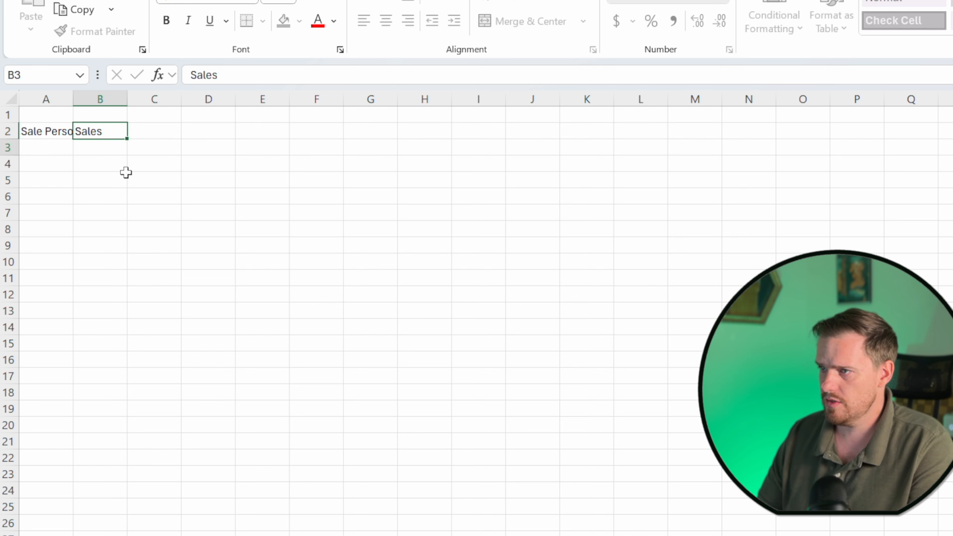
key("Up")
key("Right")
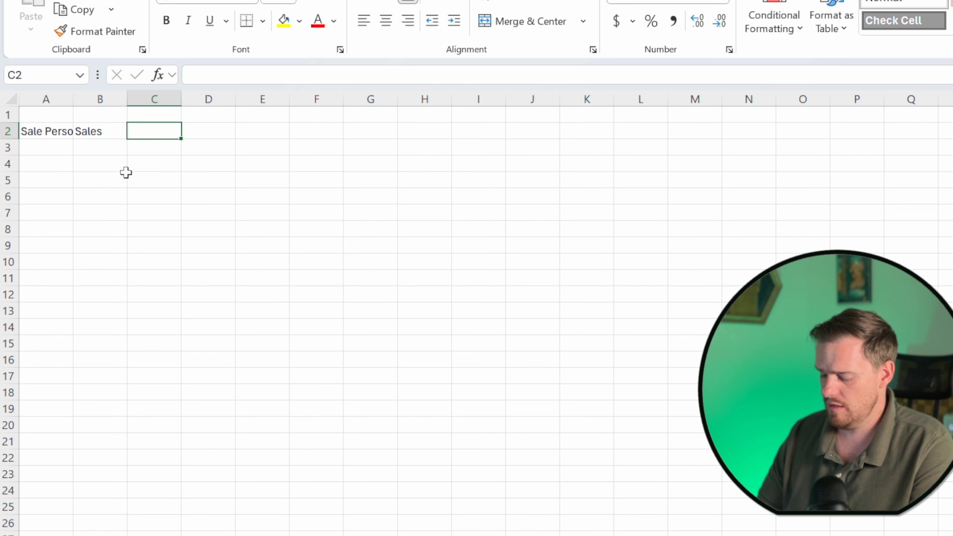
type("Month")
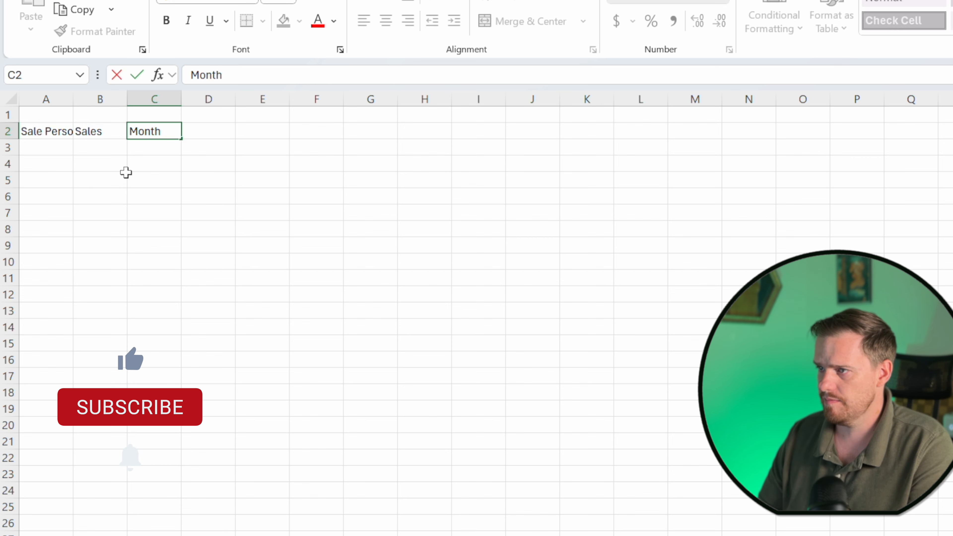
key("Tab")
Enter the header Commision in cell D2.
type("Commsi")
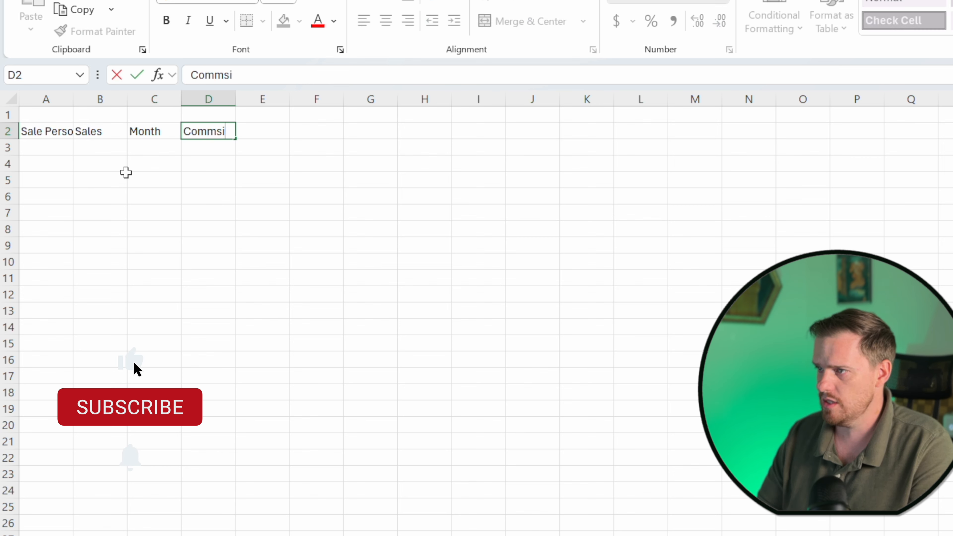
key("BackSpace")
key("BackSpace")
type("isio")
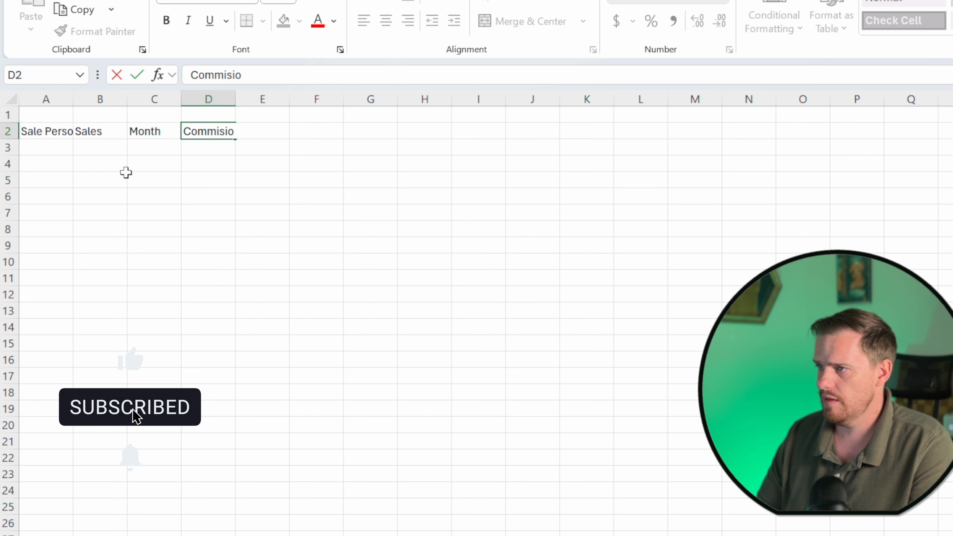
type("n")
key("Tab")
Autofit column A to the width of its Sale Person header.
key("Left")
key("Left")
key("Left")
key("Left")
key("Down")
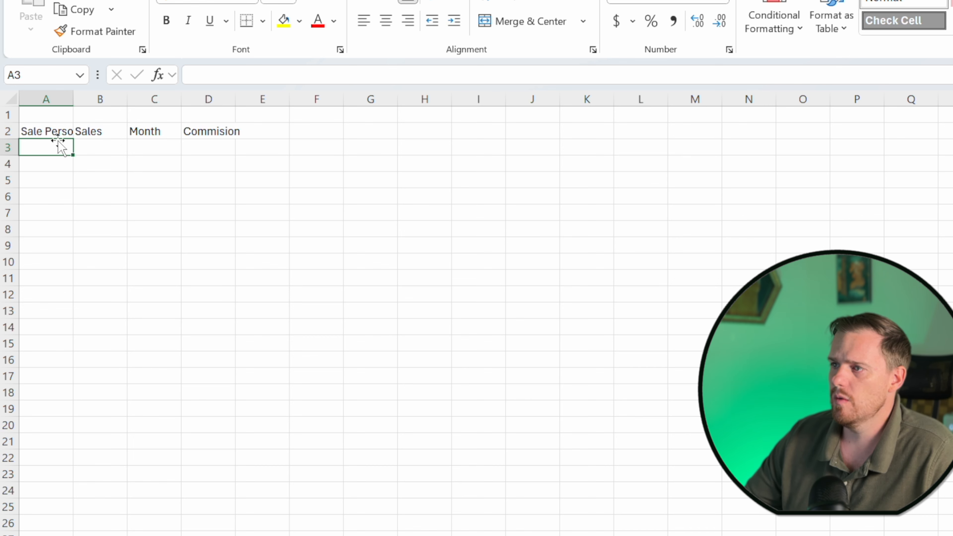
left_click(45, 132)
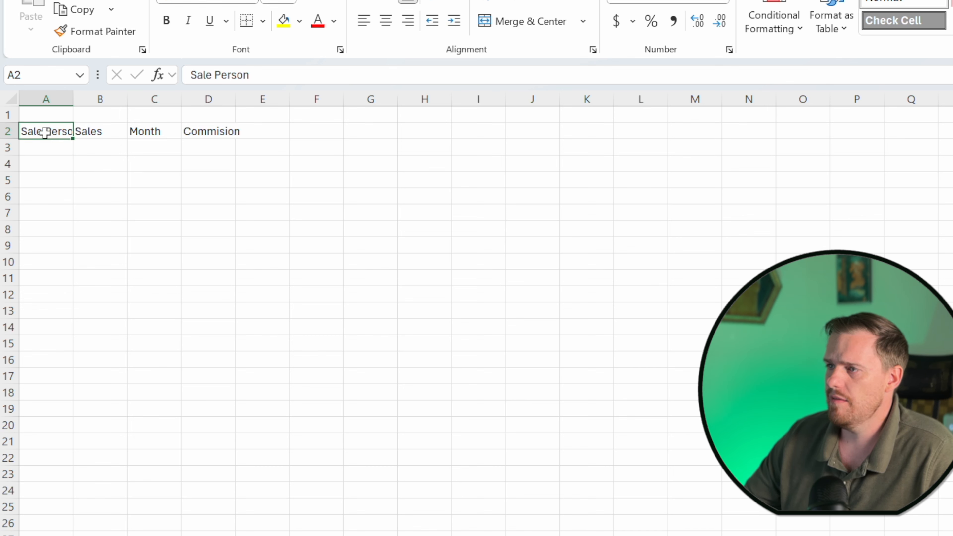
left_click(207, 132)
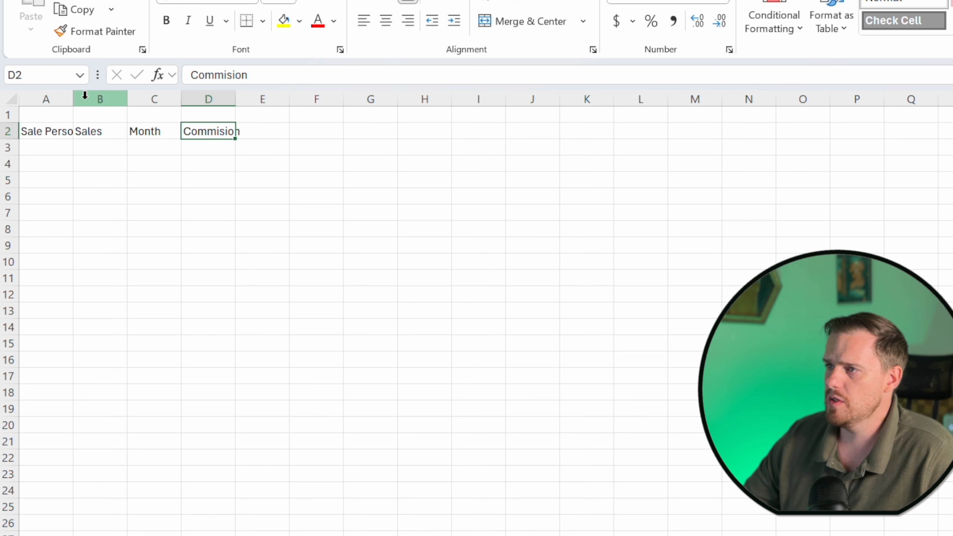
double_click(74, 100)
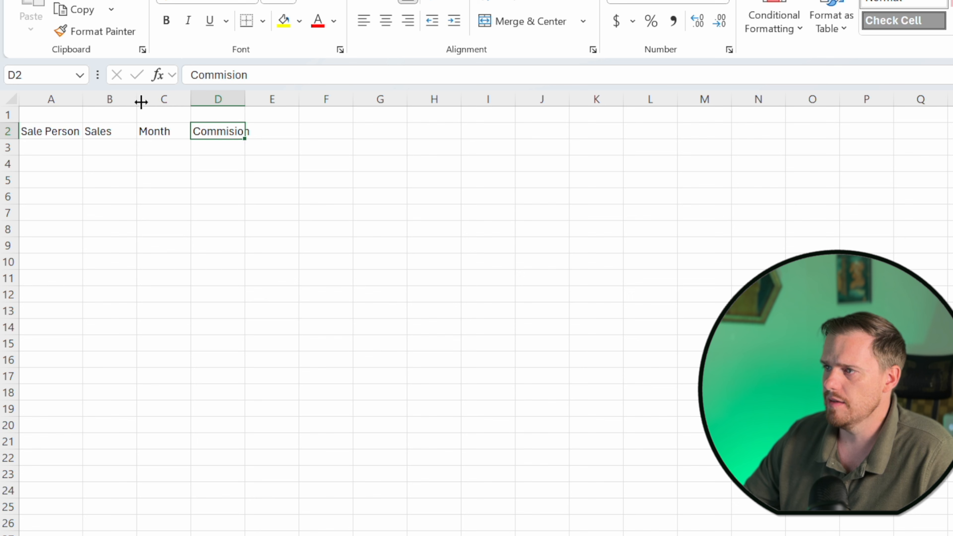
Select columns B through D and autofit their widths to the headers.
left_click(106, 99)
left_click_drag(142, 103, 216, 100)
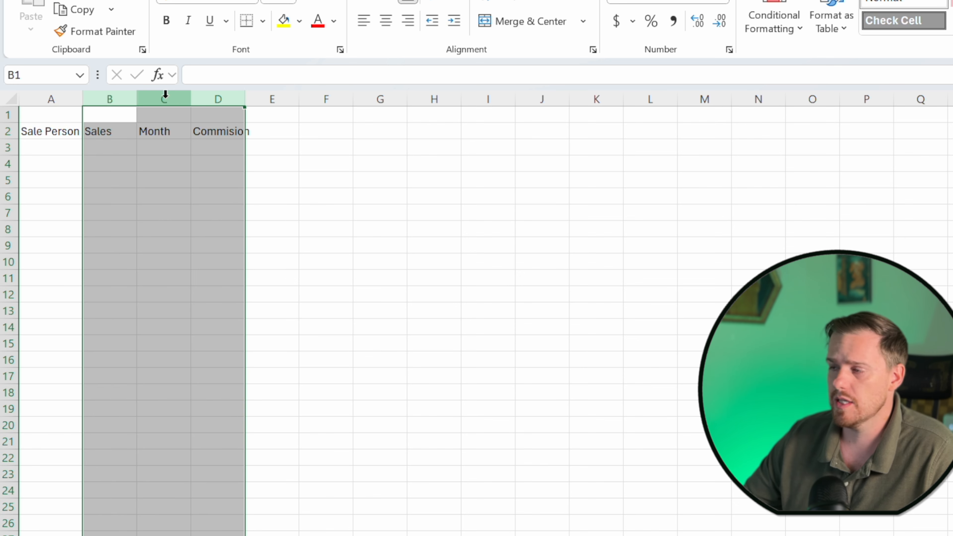
double_click(192, 101)
left_click(134, 180)
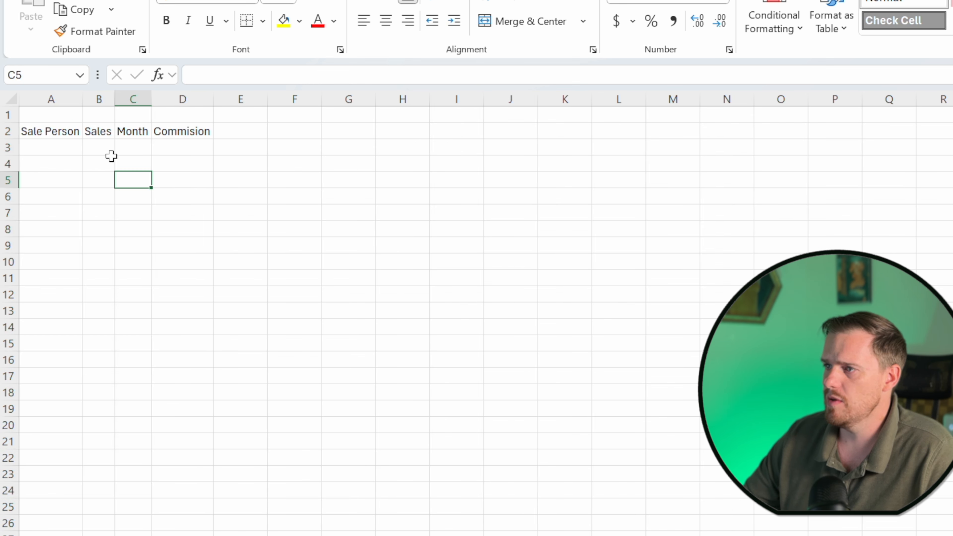
left_click(58, 147)
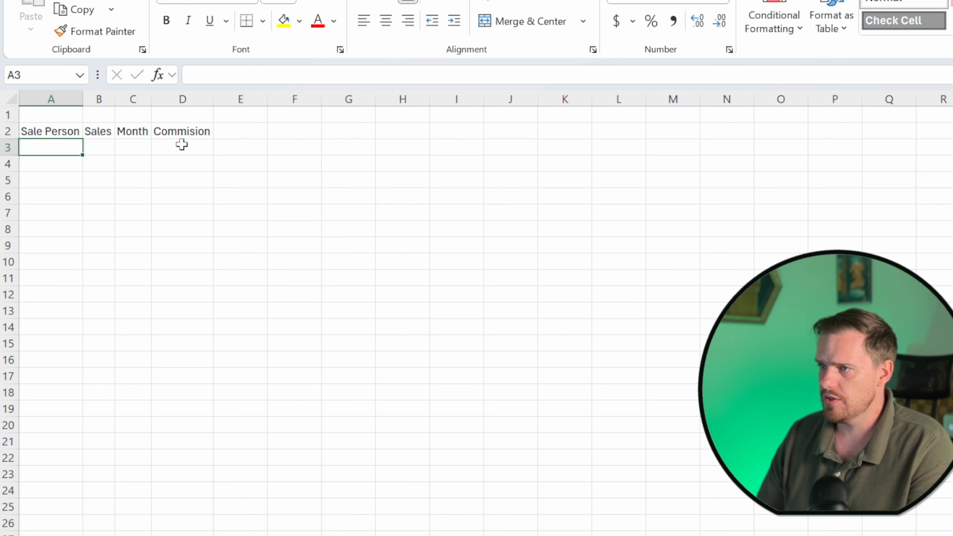
Enter the first record: Jamie with sales of 24000 in May in row 3.
type("Jamie")
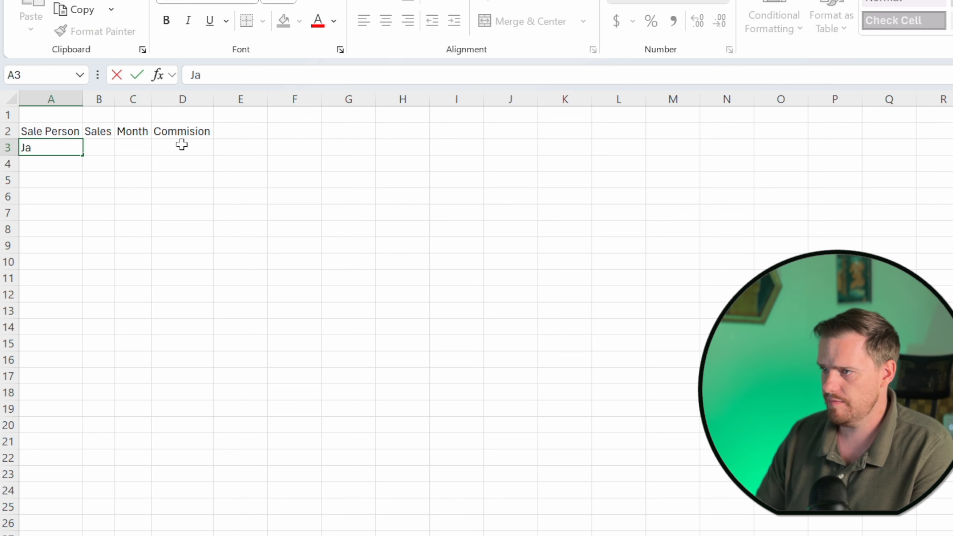
key("Return")
key("Up")
key("Right")
type("24000")
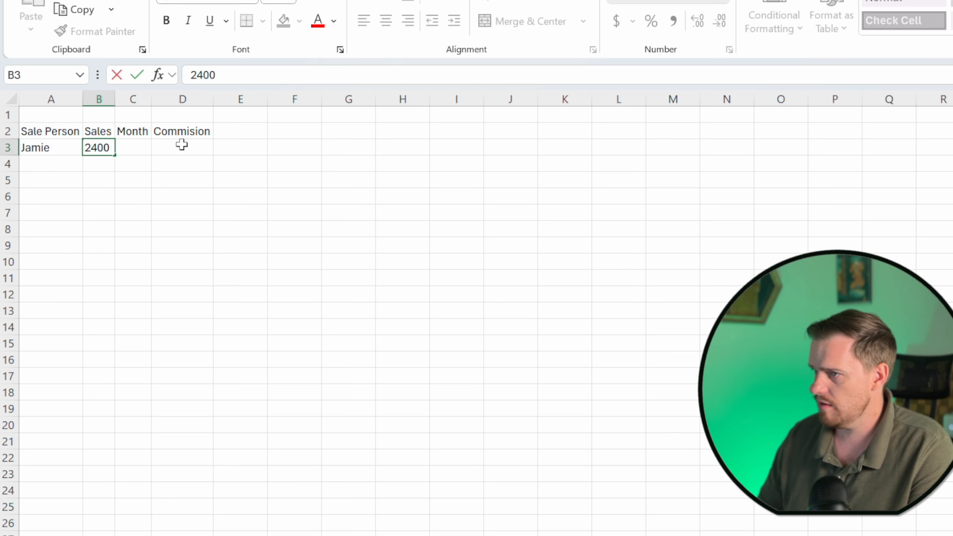
key("Tab")
type("May")
key("Return")
Add records for Javier (12500), Xavier (65471) and Harry (36541), each with month May.
type("Javier\t12500")
key("Tab")
type("May")
key("Return")
type("Xavier\t65471")
key("Return")
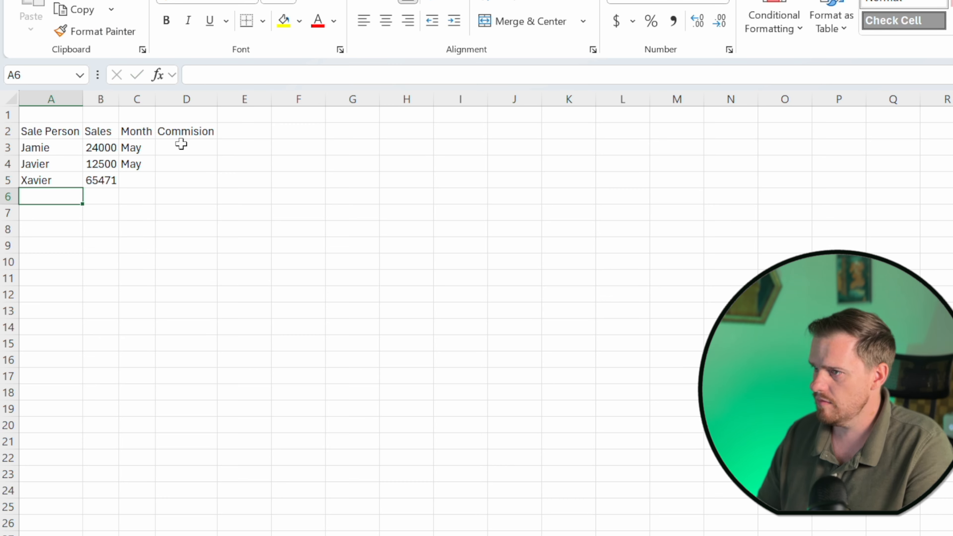
type("Harry\t36541")
key("Tab")
key("Up")
type("May")
key("Return")
type("May")
Move around the table, jumping to the edges of the data and along the header row.
key("Left")
key("Left")
key("Down")
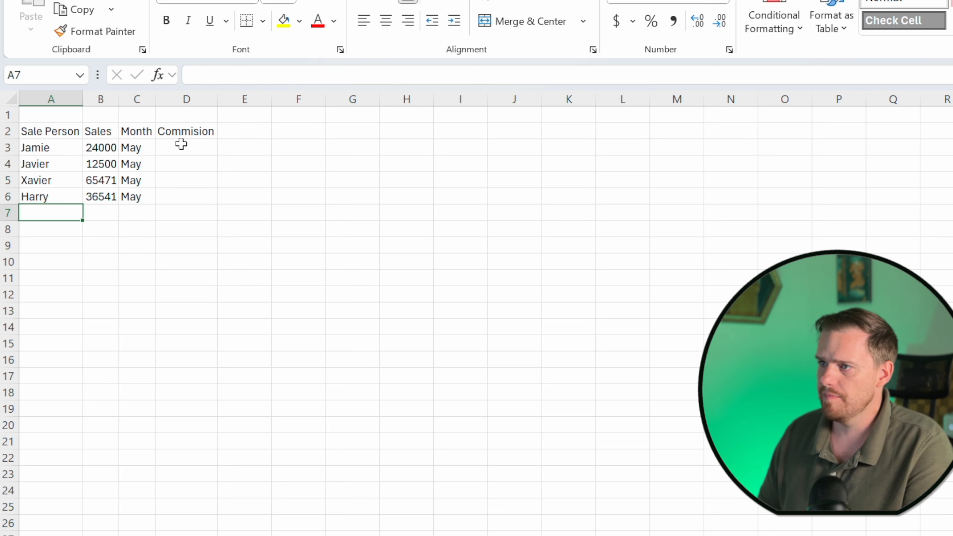
key("Right")
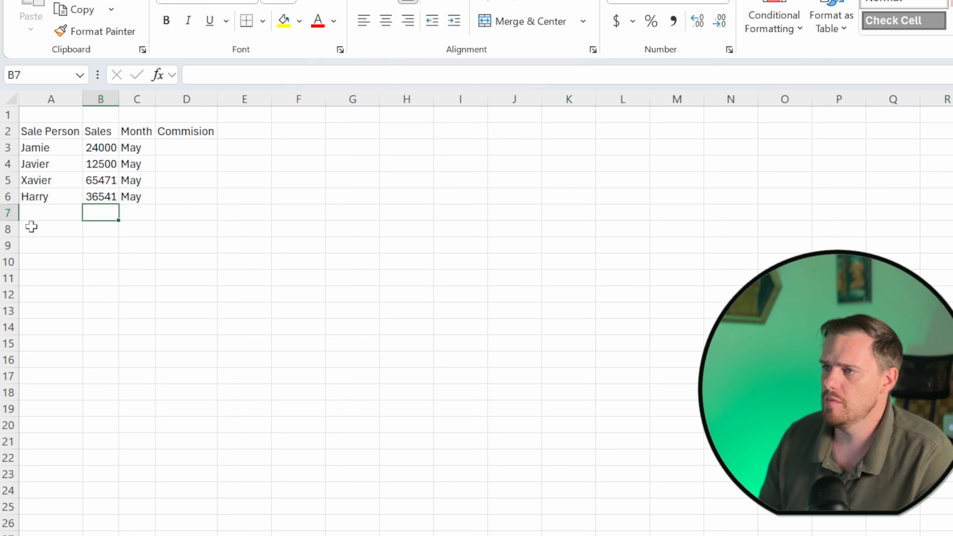
key("Left")
key("Up")
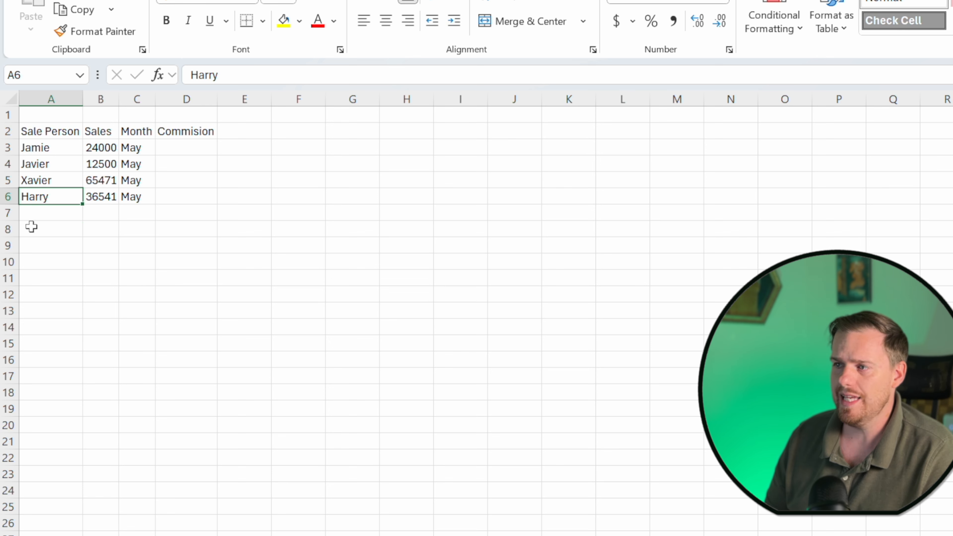
key("ctrl+Up")
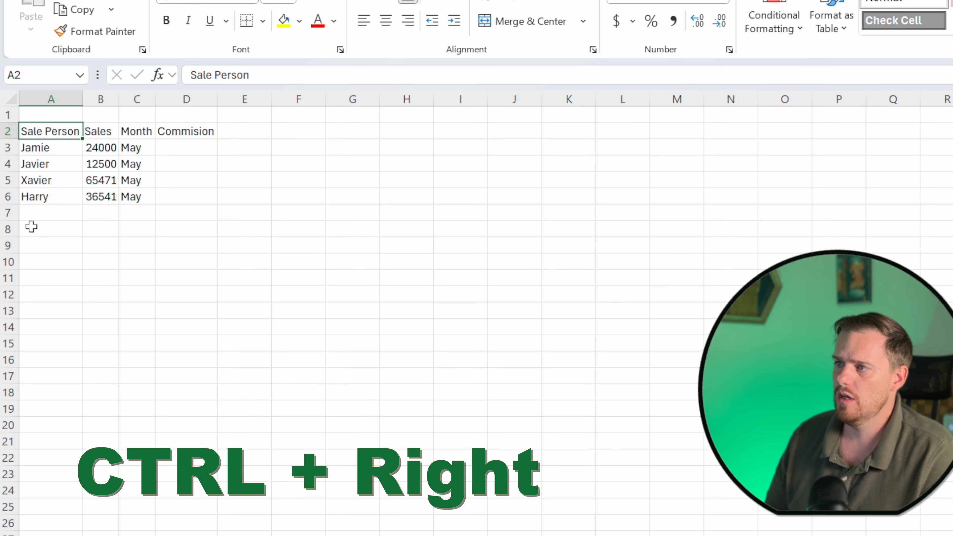
key("ctrl+Right")
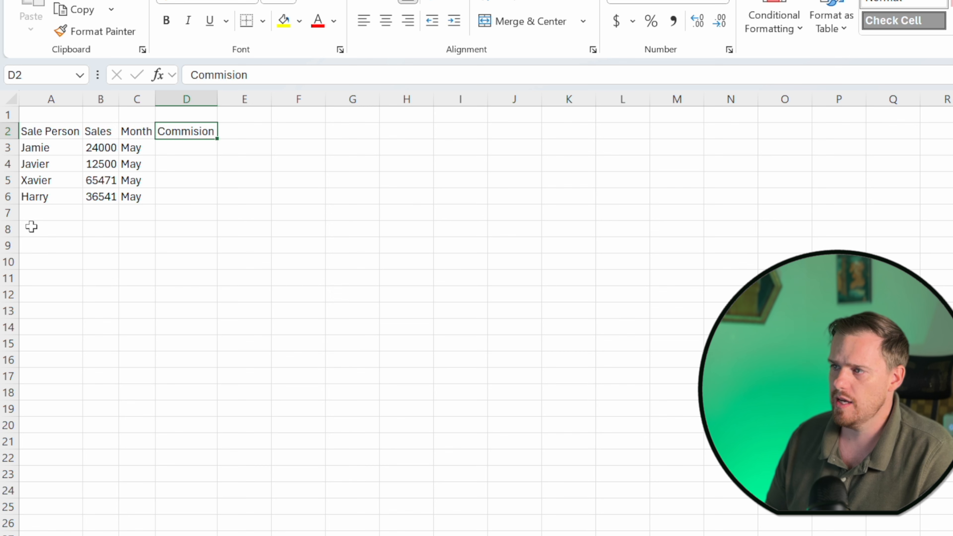
key("ctrl+Left")
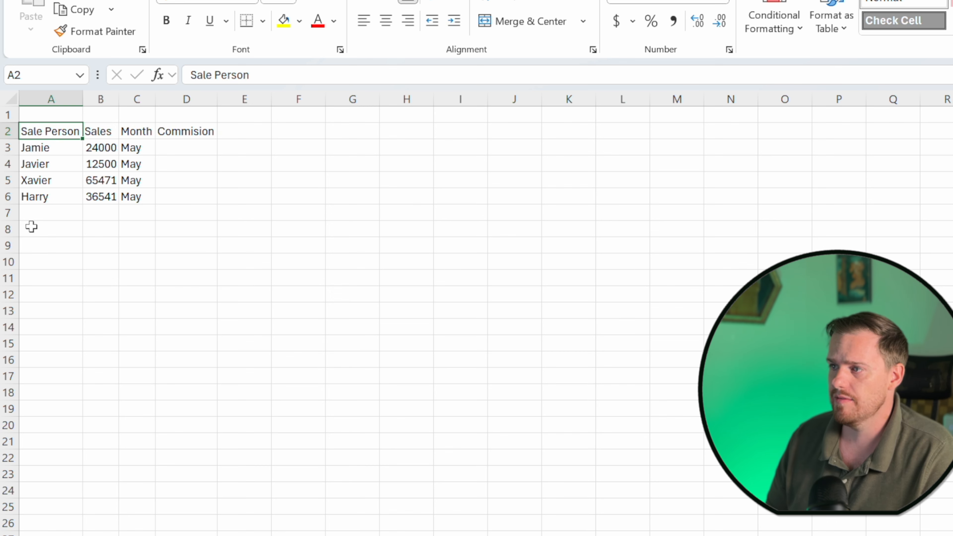
key("Right")
key("Right")
key("Right")
key("Left")
key("Left")
key("Left")
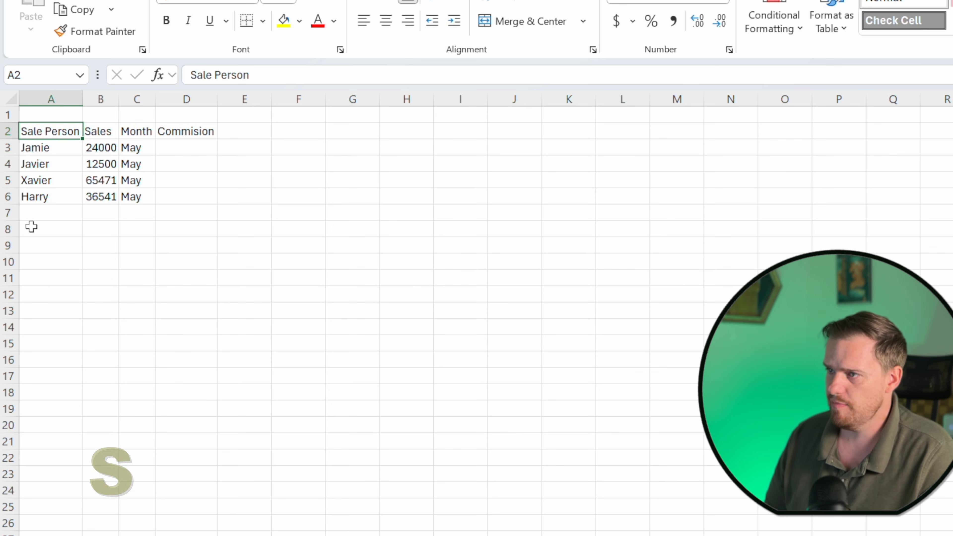
Select the header cells A2 to D2 and make them bold.
key("shift+Right")
key("shift+Right")
key("shift+Right")
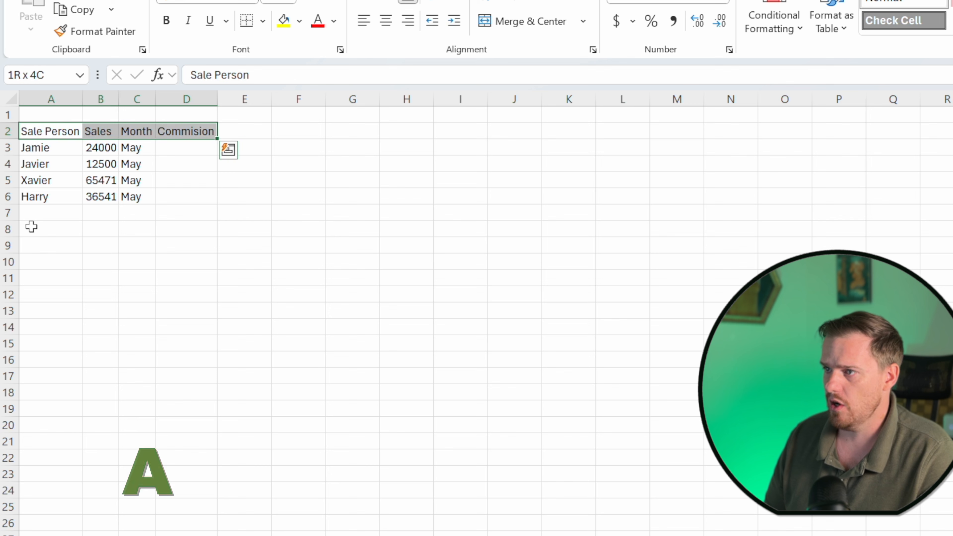
key("alt")
key("h")
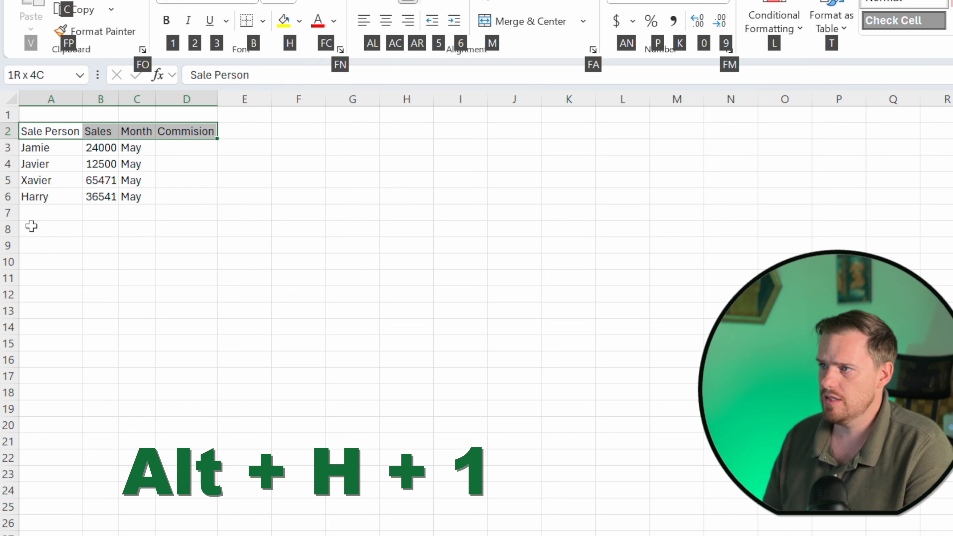
key("1")
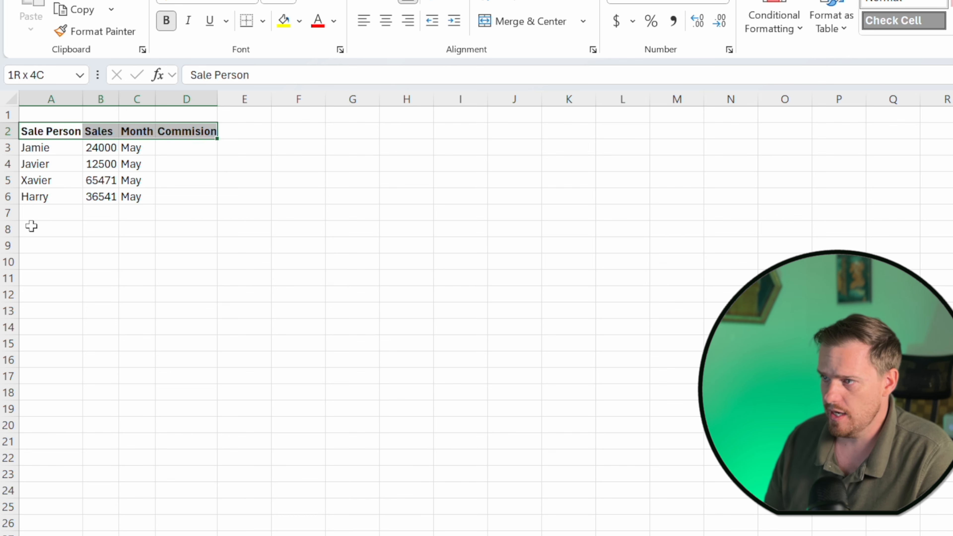
Fill the header cells with a dark green colour.
key("alt+h")
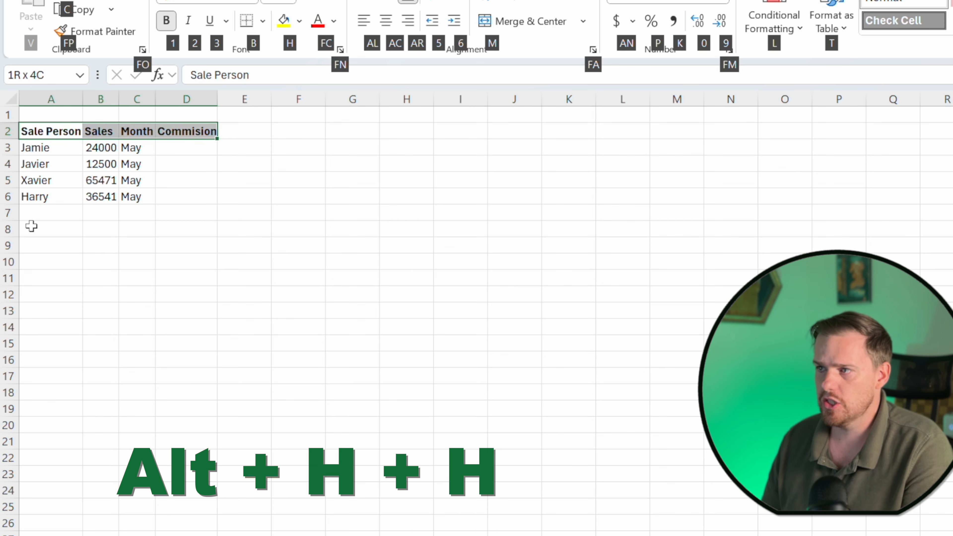
key("h")
key("Down")
key("Down")
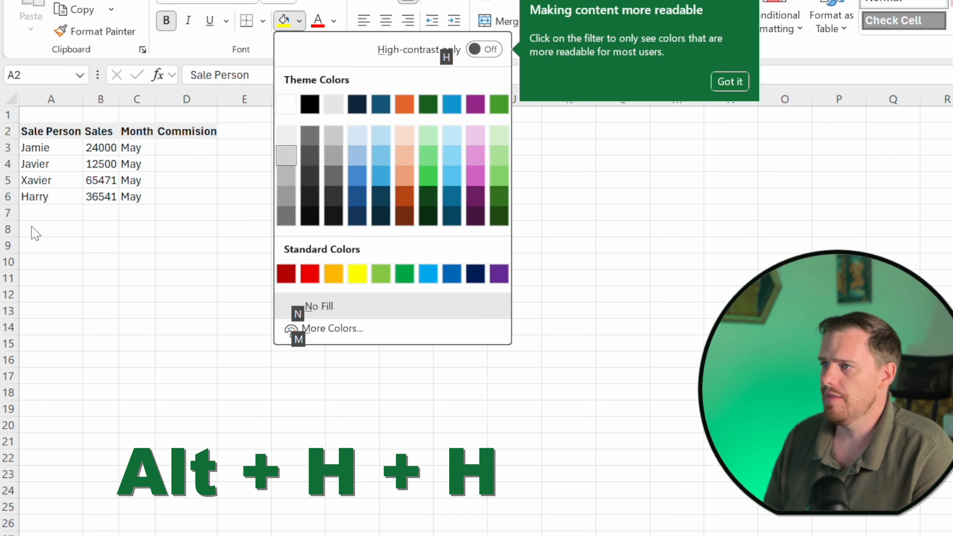
key("Right")
key("Down")
key("Down")
key("Down")
key("Down")
key("Down")
key("Down")
key("Up")
key("Up")
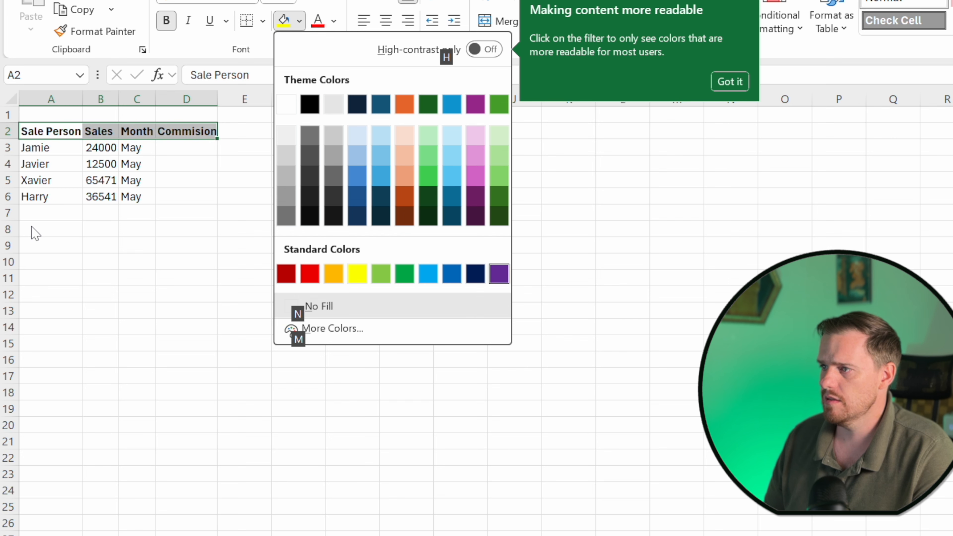
key("Up")
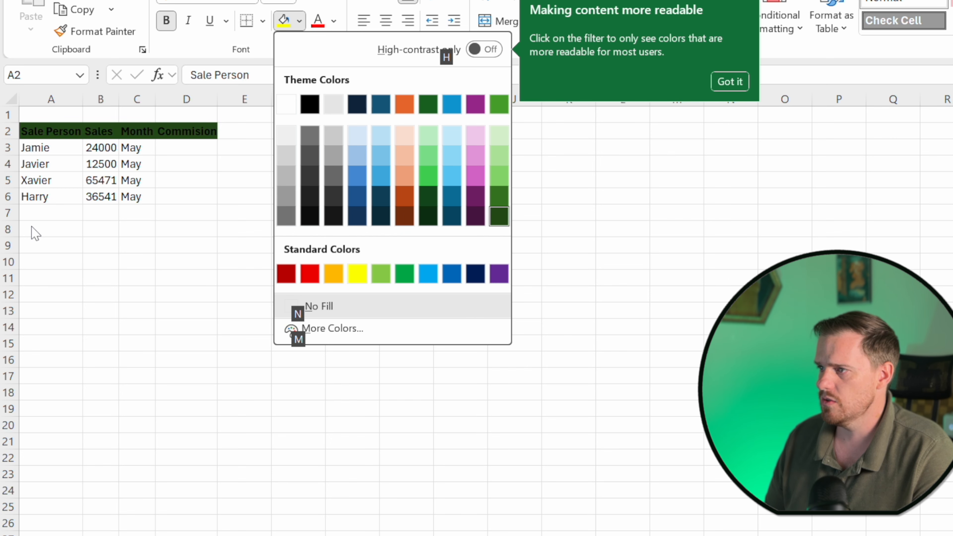
key("Right")
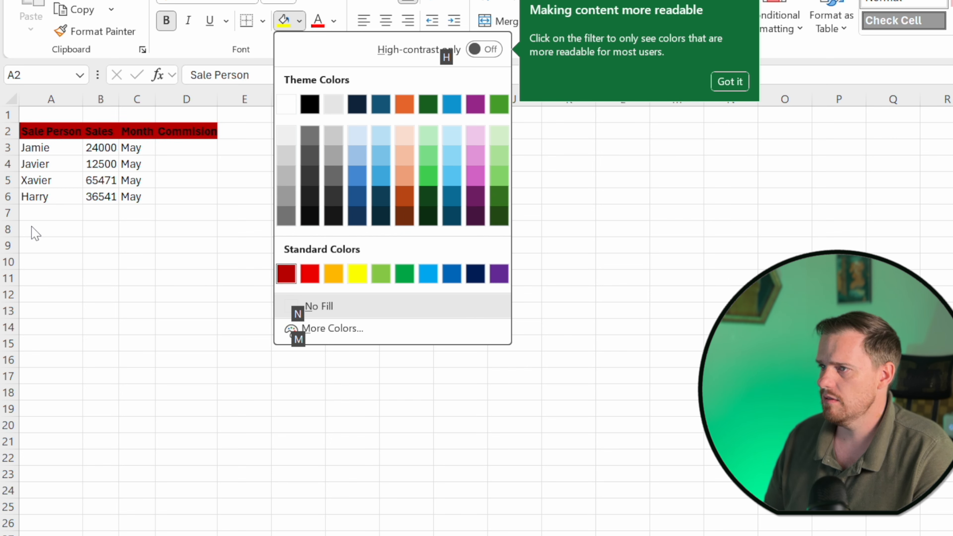
key("Left")
key("Up")
key("Left")
key("Left")
key("Left")
key("Right")
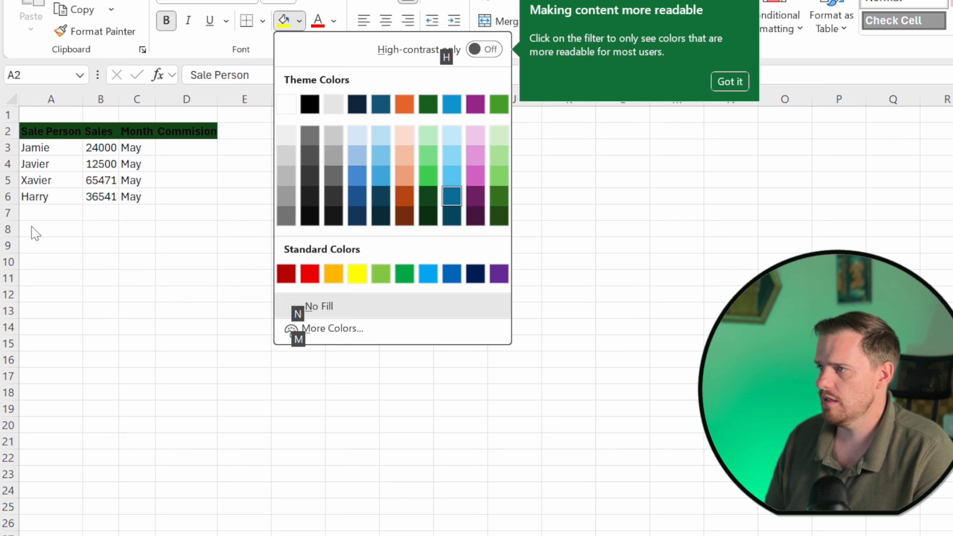
key("Right")
key("Right")
key("Return")
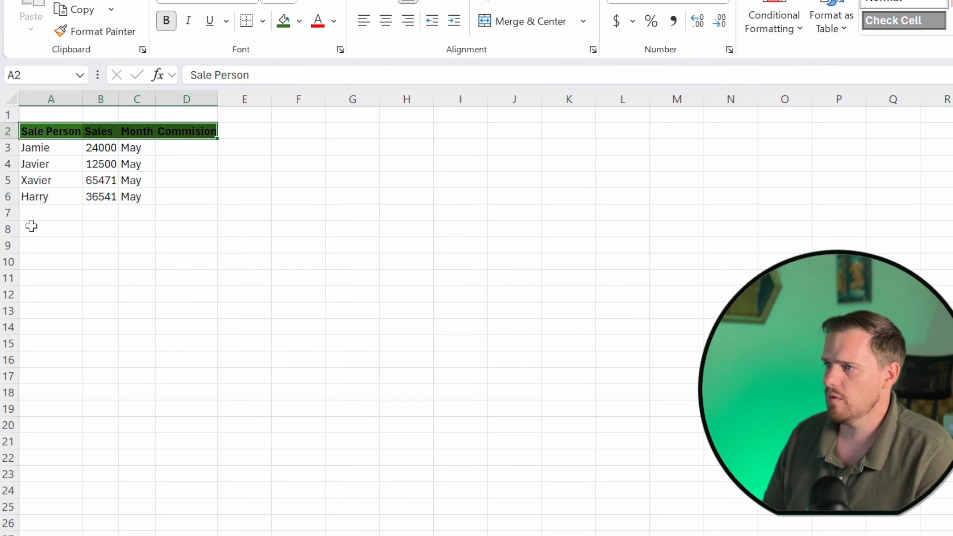
Set the header font colour to white.
key("alt")
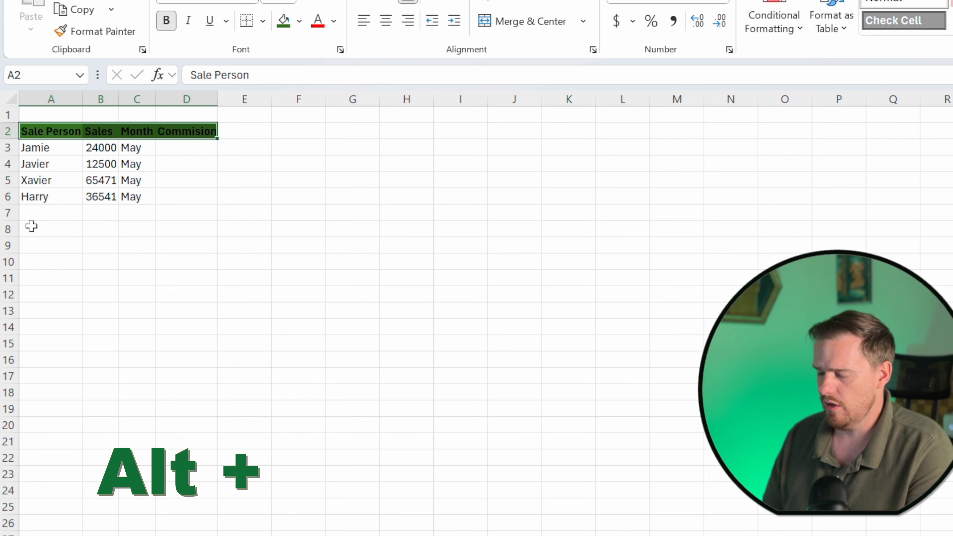
key("h")
key("f")
key("c")
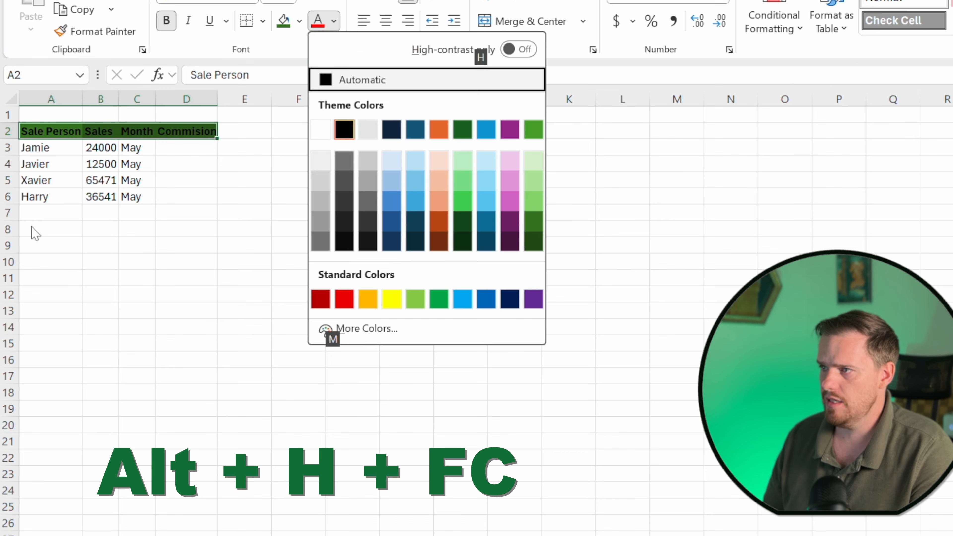
key("Down")
key("Left")
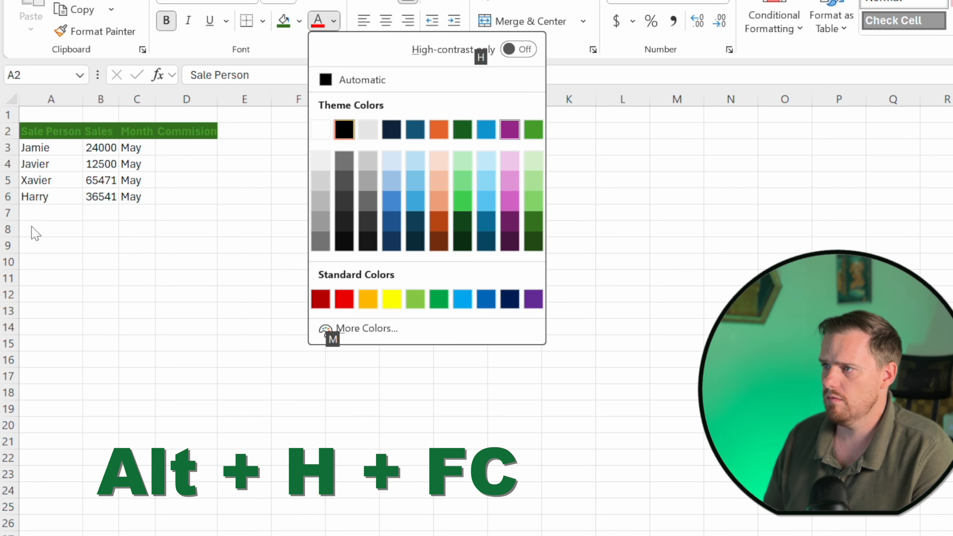
key("Right")
key("Right")
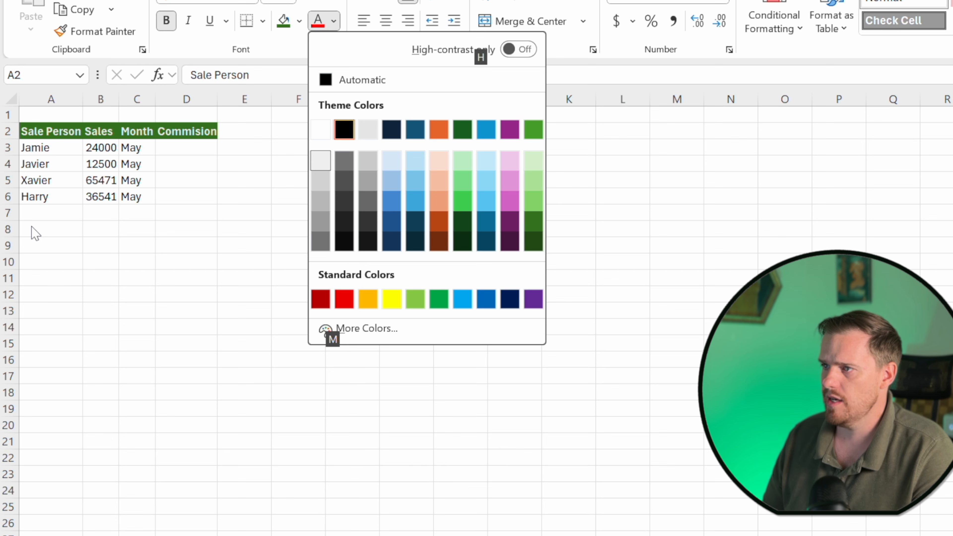
key("Return")
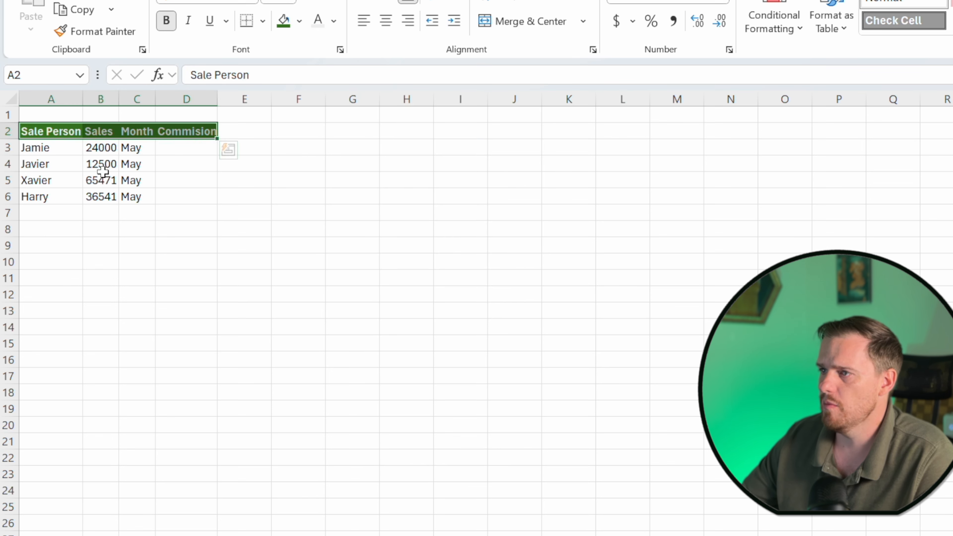
left_click(62, 181)
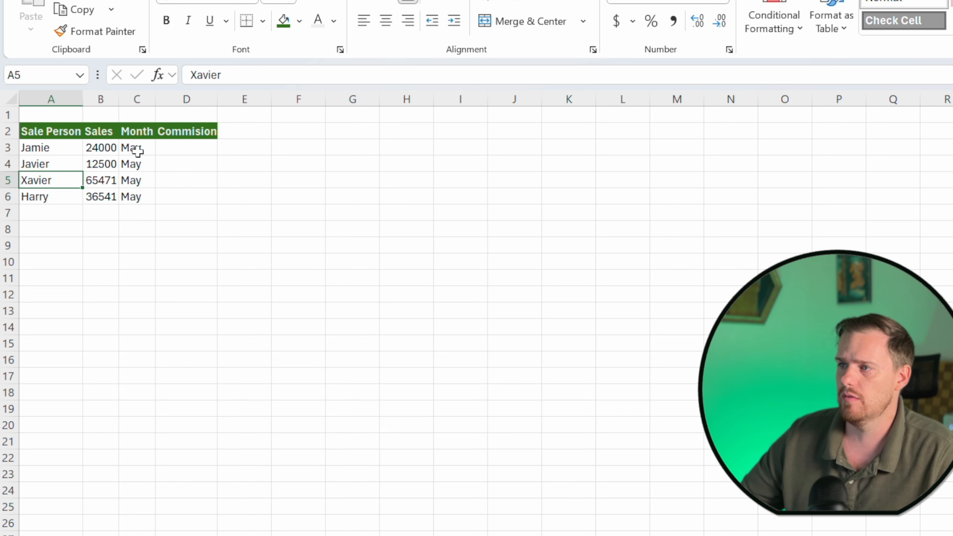
Select the sales values B3 to B6 and apply the comma number style.
left_click(111, 150)
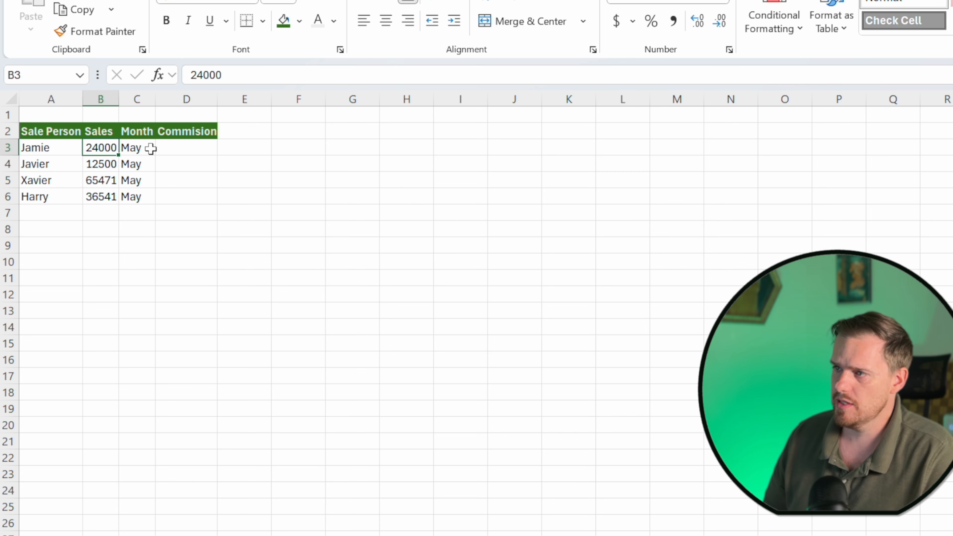
key("shift+Down")
key("shift+Down")
key("shift+Down")
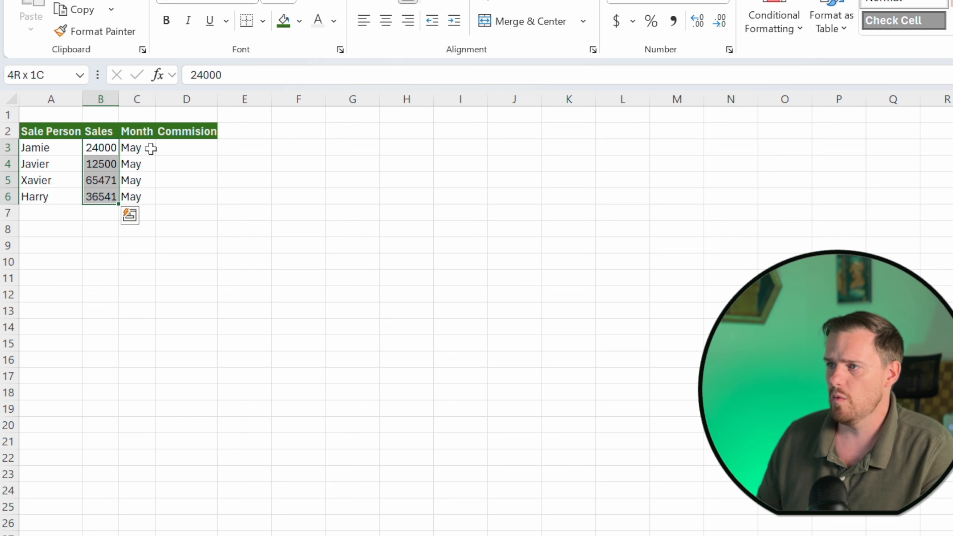
key("Up")
key("Down")
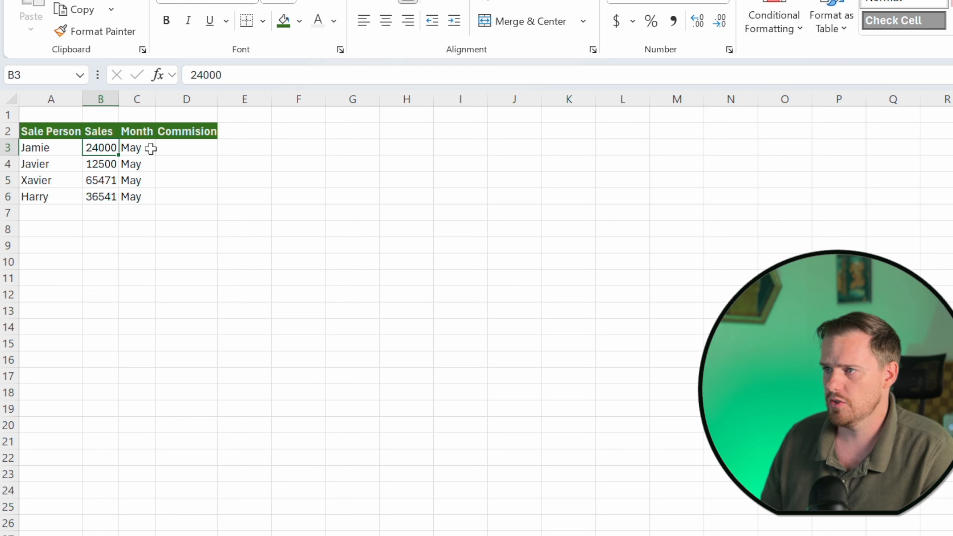
key("ctrl+shift+Down")
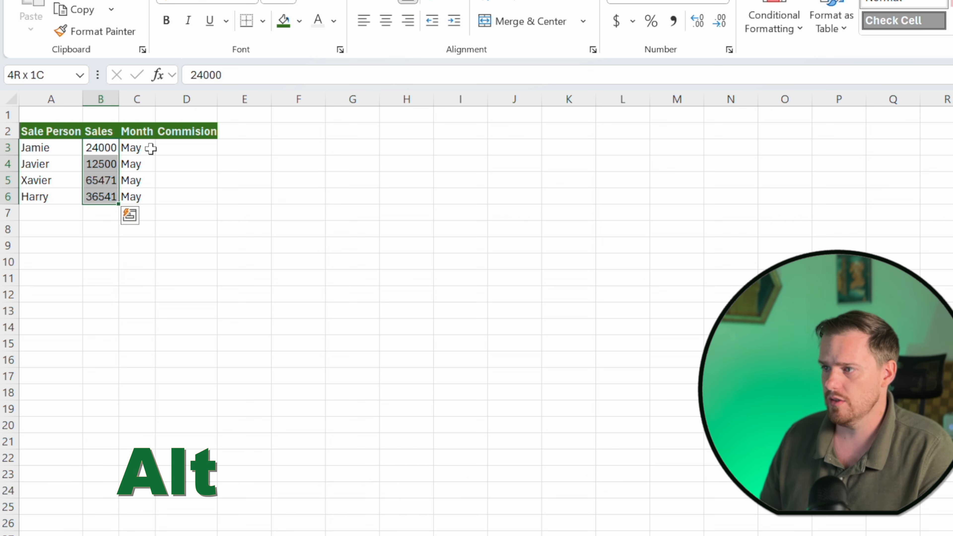
key("alt")
key("h")
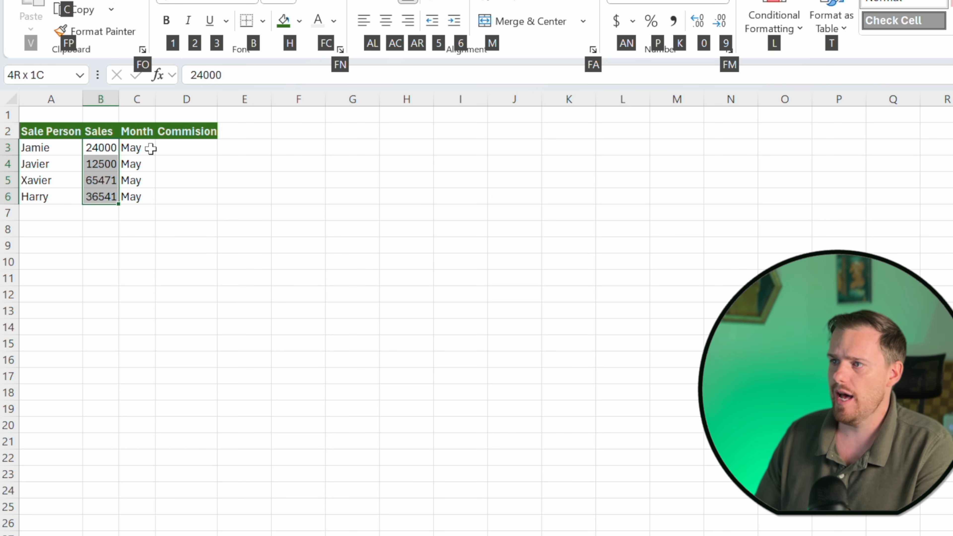
key("k")
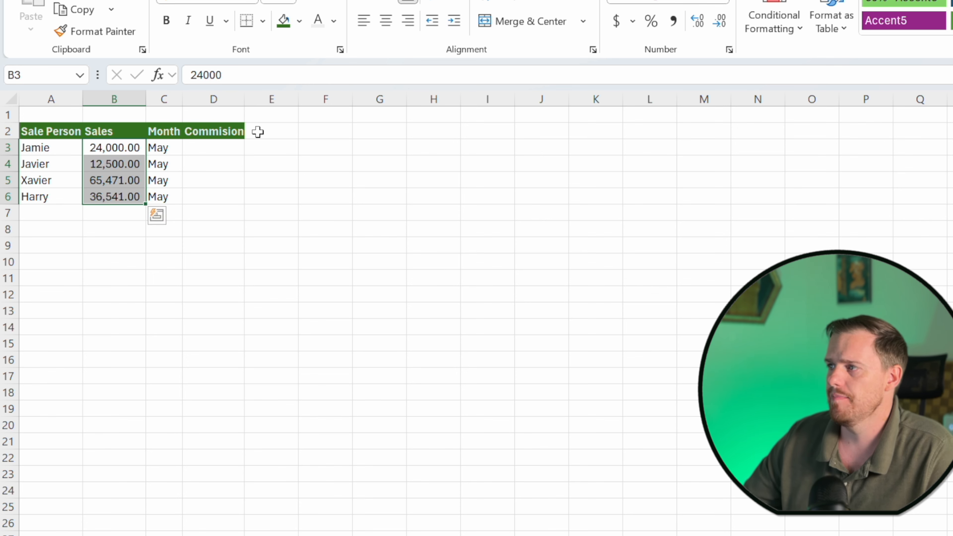
Remove both decimal places from the sales values so they show whole numbers.
left_click(718, 31)
left_click(718, 31)
left_click(198, 203)
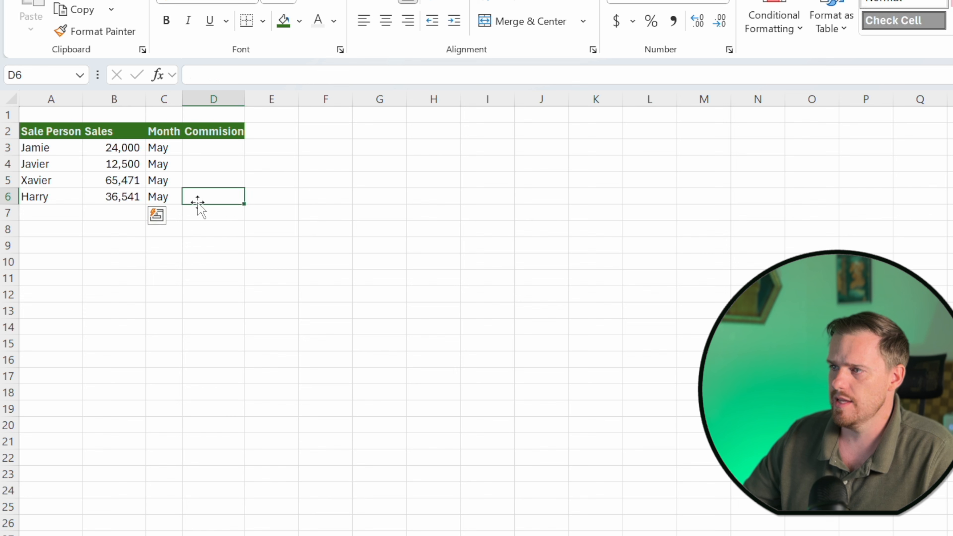
left_click_drag(98, 149, 95, 198)
left_click(94, 227)
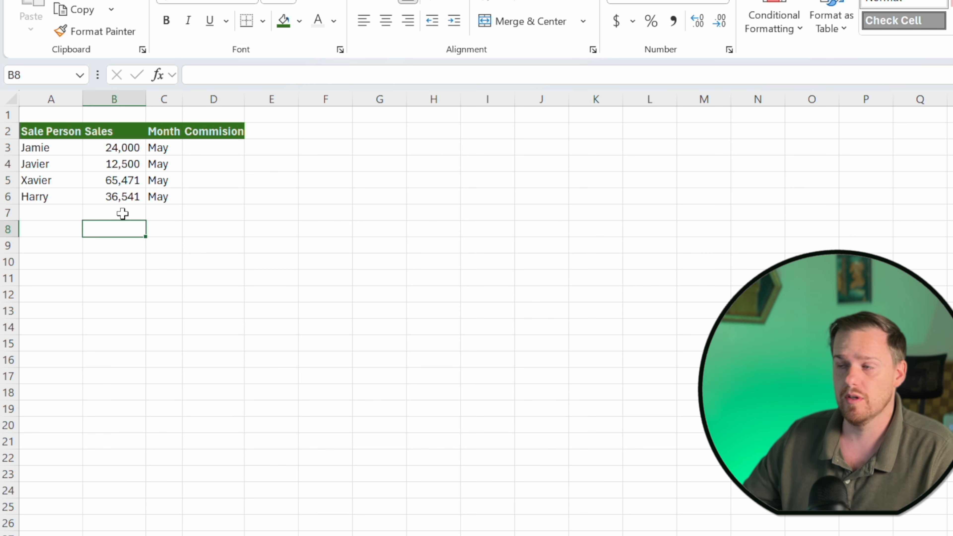
left_click(208, 152)
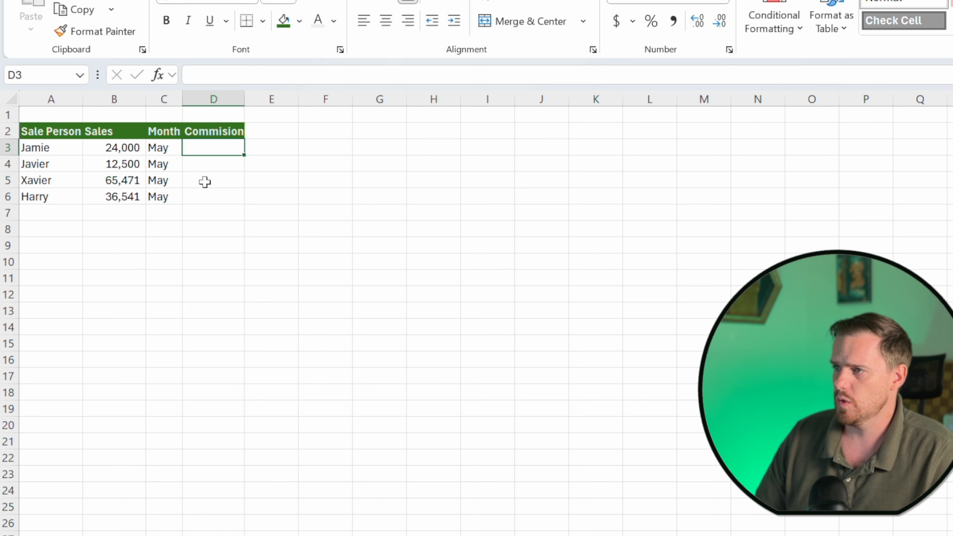
Enter a commission formula in D3 that multiplies the sales in B3 by 20%.
type("=")
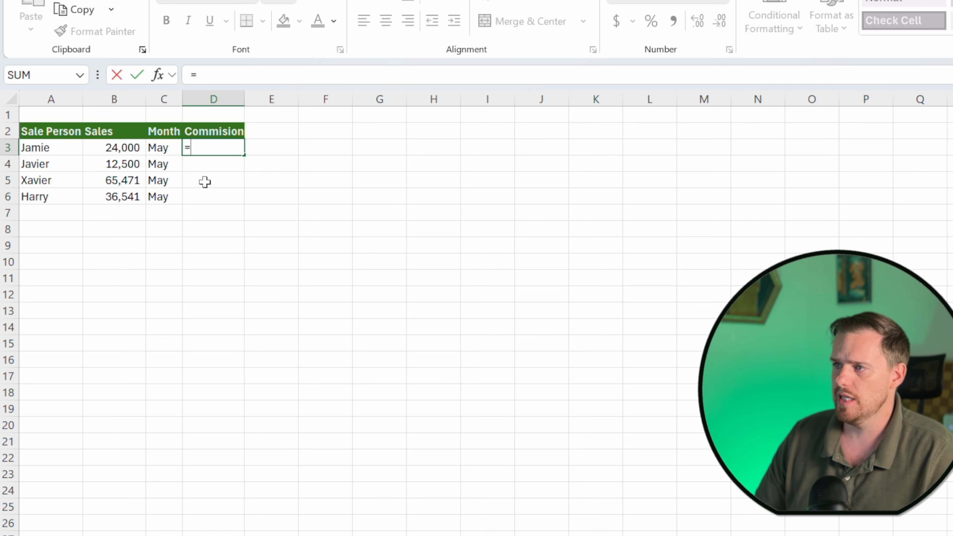
key("Left")
key("Left")
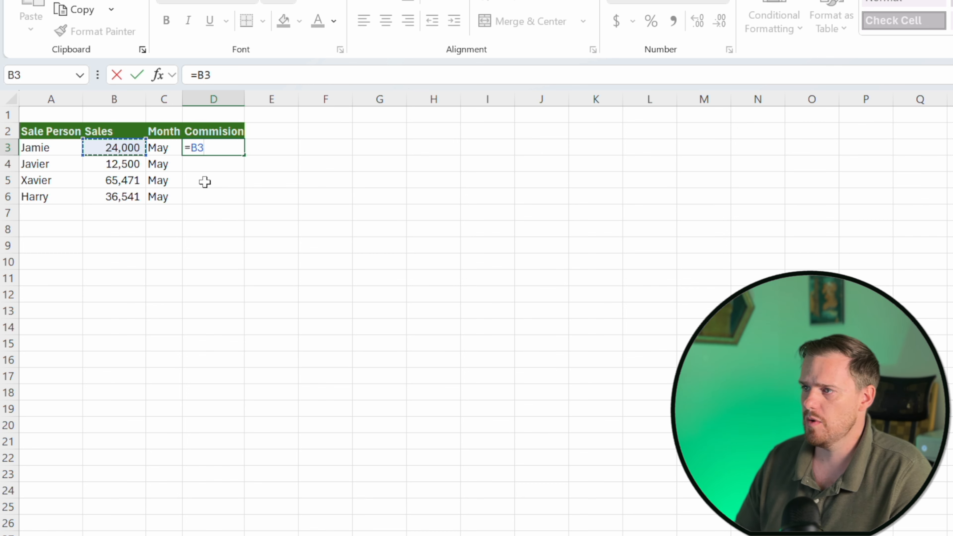
type("*.2")
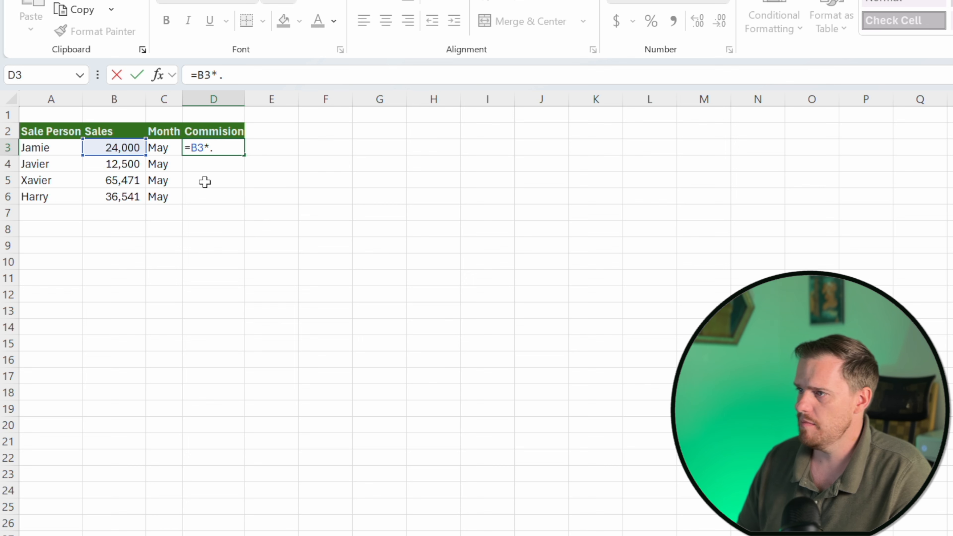
key("BackSpace")
key("BackSpace")
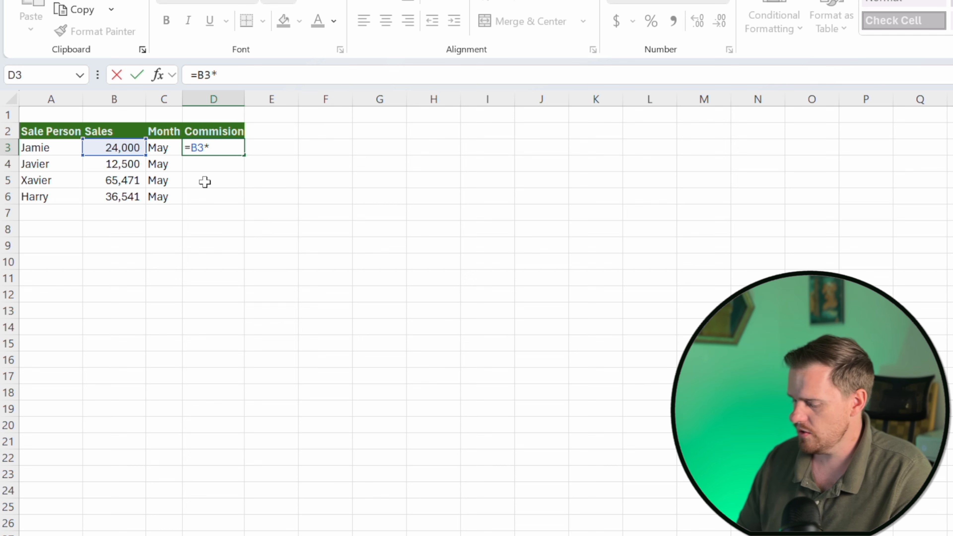
type("20%")
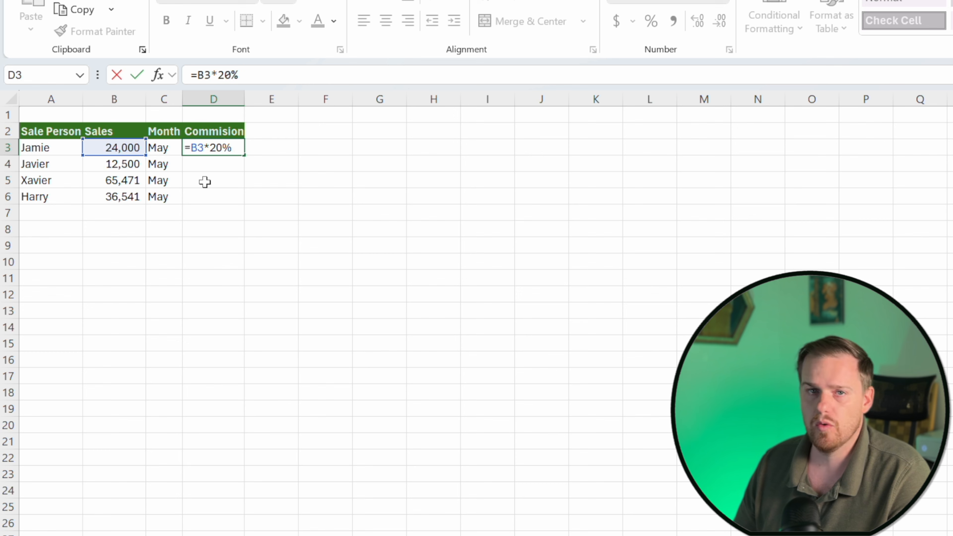
key("Return")
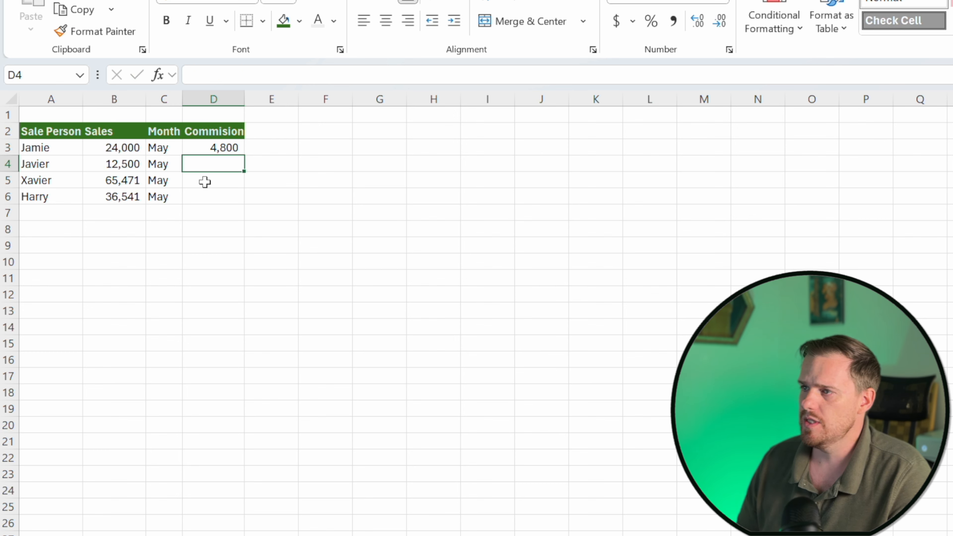
key("Up")
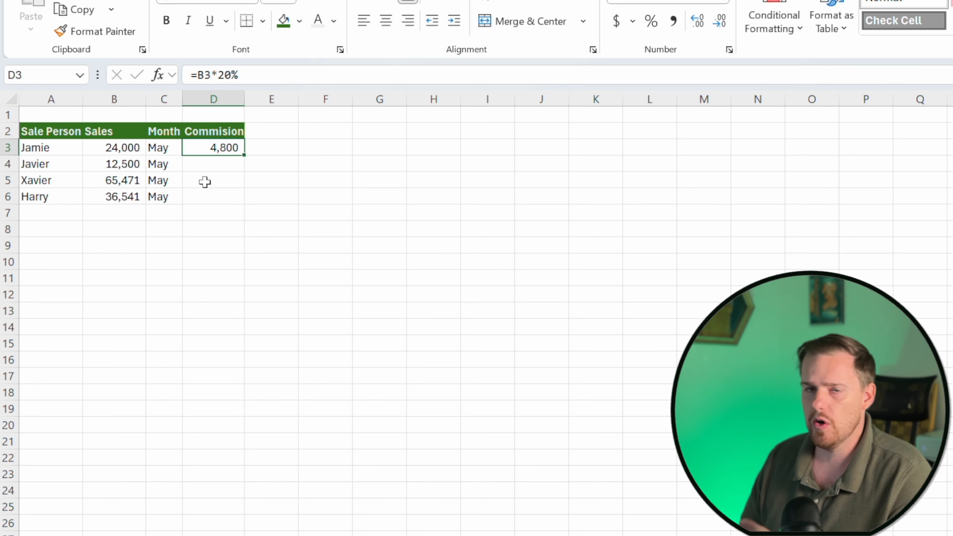
key("Down")
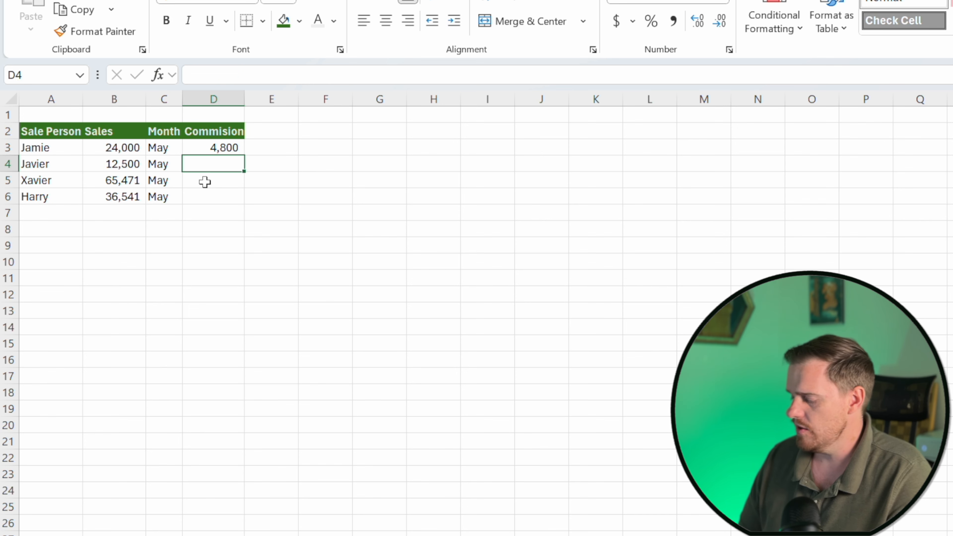
key("Left")
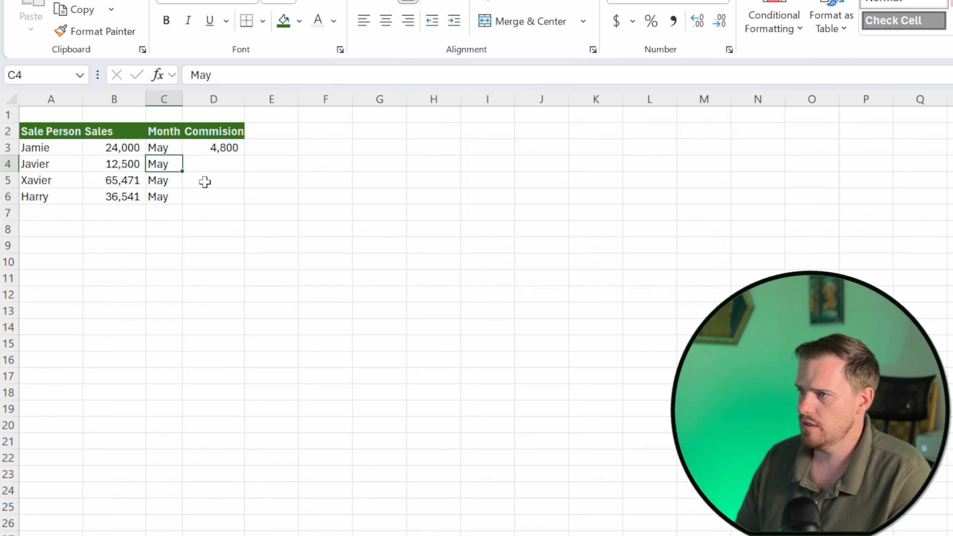
key("Right")
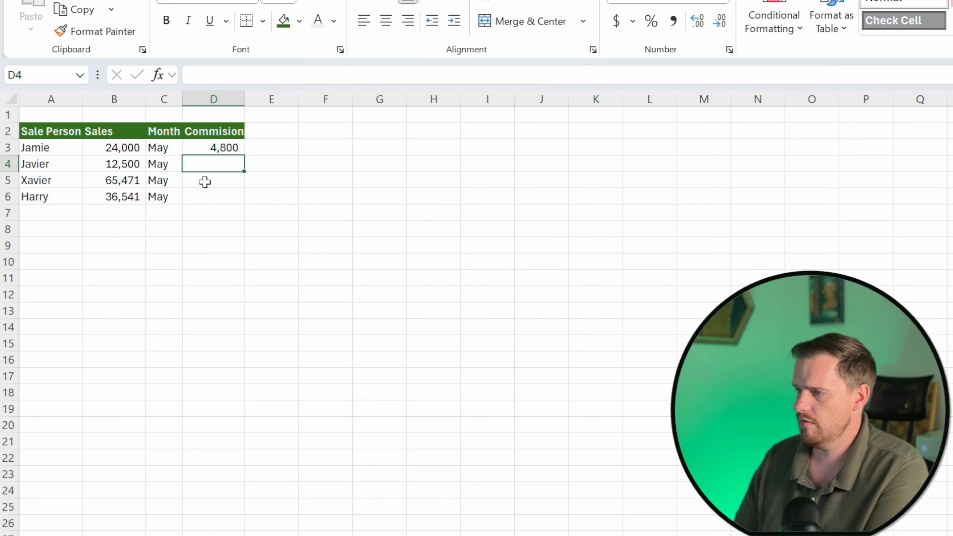
type("=")
key("Left")
key("Left")
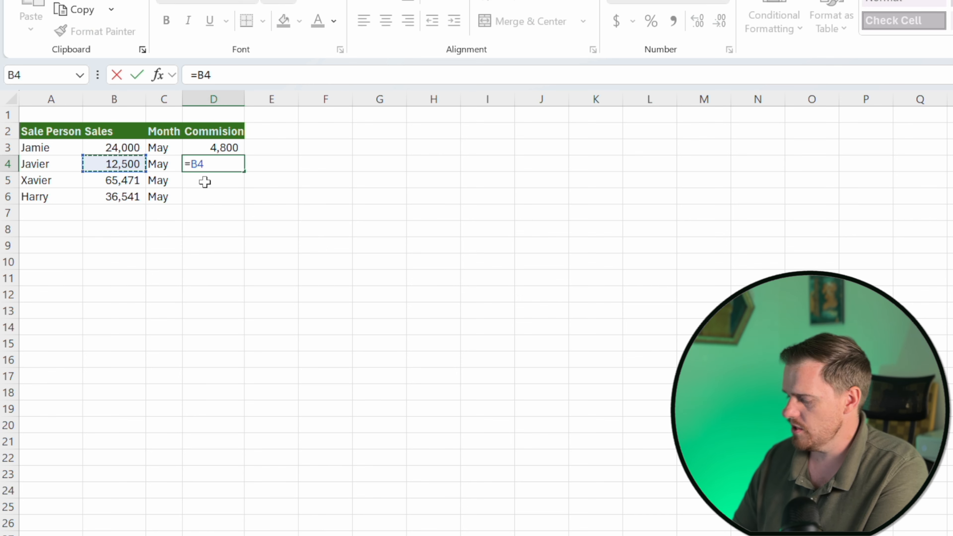
type("*205")
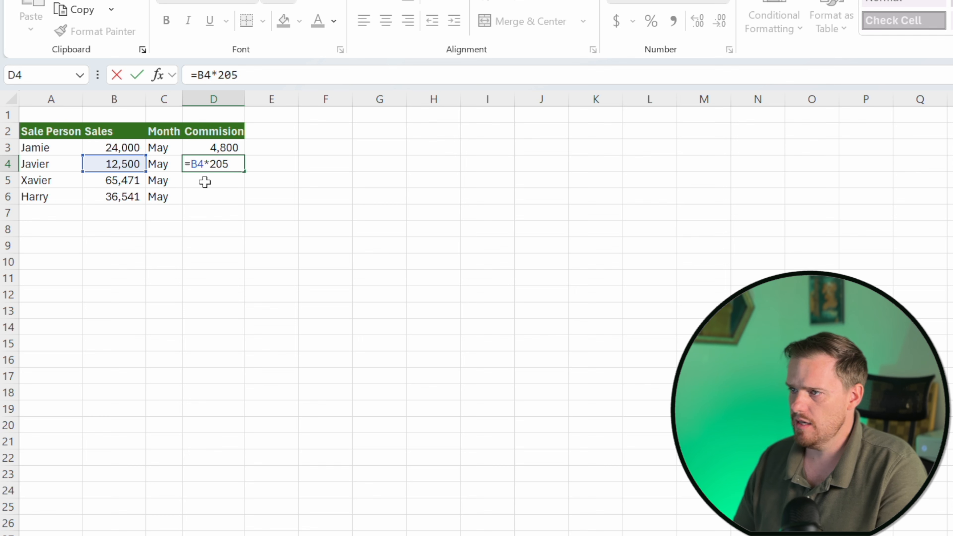
key("Escape")
Fill the D3 formula down to D6 with the fill handle and undo the fill.
key("Up")
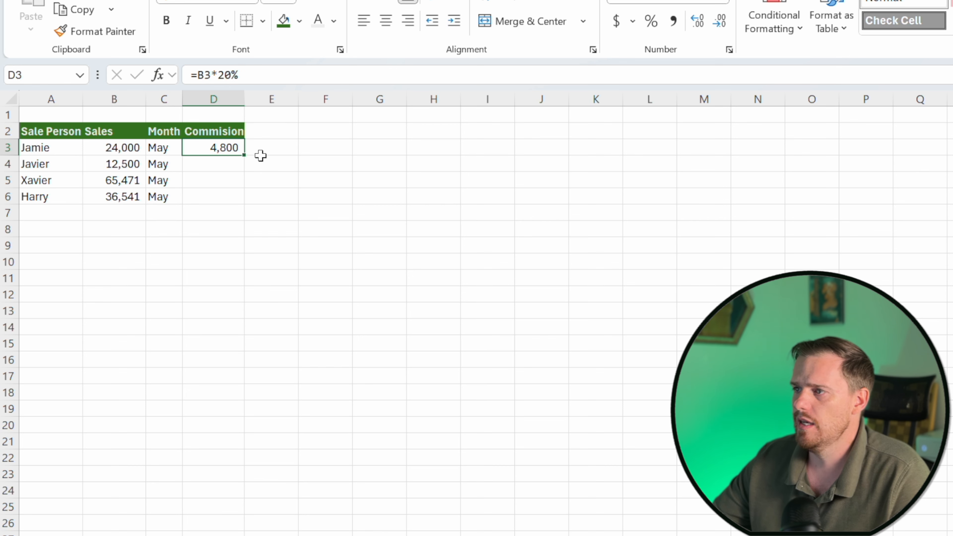
left_click_drag(244, 155, 243, 198)
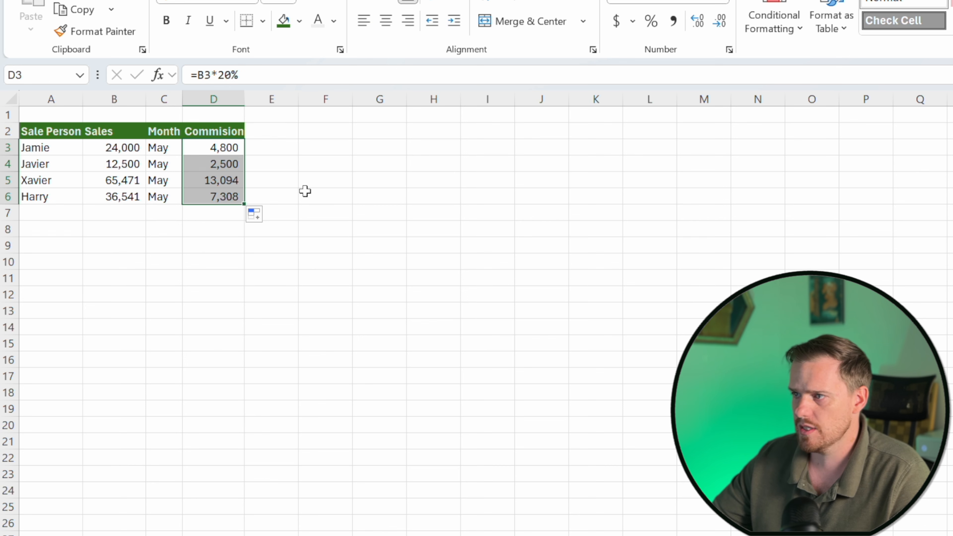
key("ctrl+z")
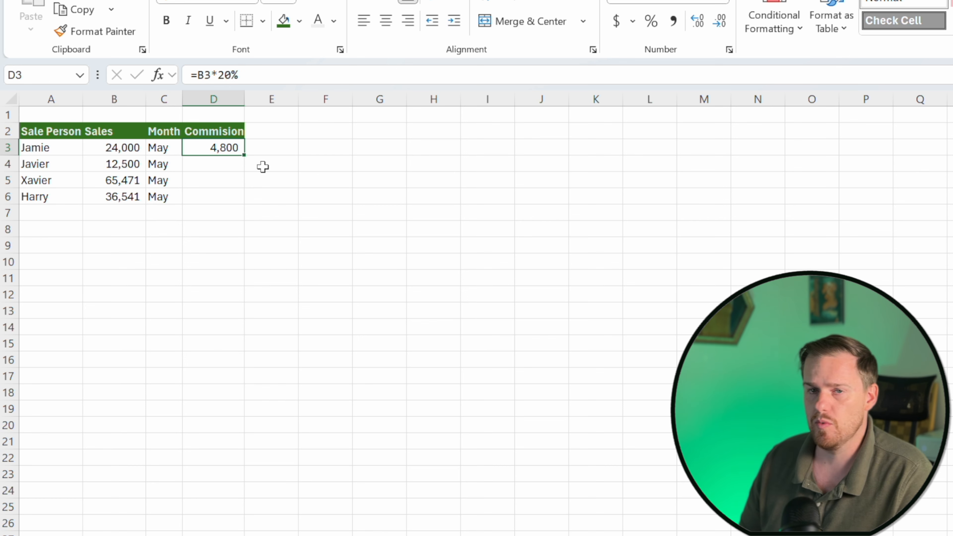
Select D3 to D6 and fill the commission formula down through all four rows.
key("shift+Down")
key("shift+Down")
key("shift+Down")
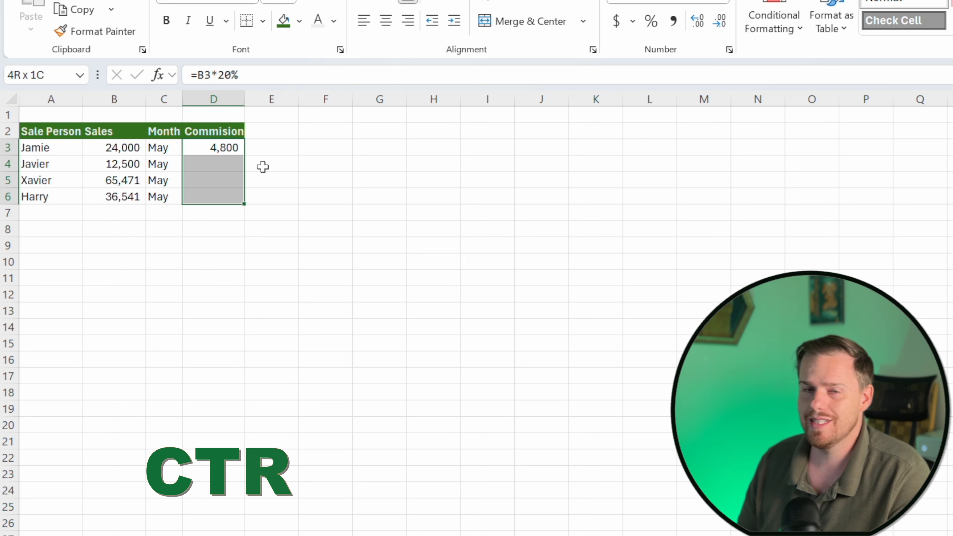
key("ctrl+d")
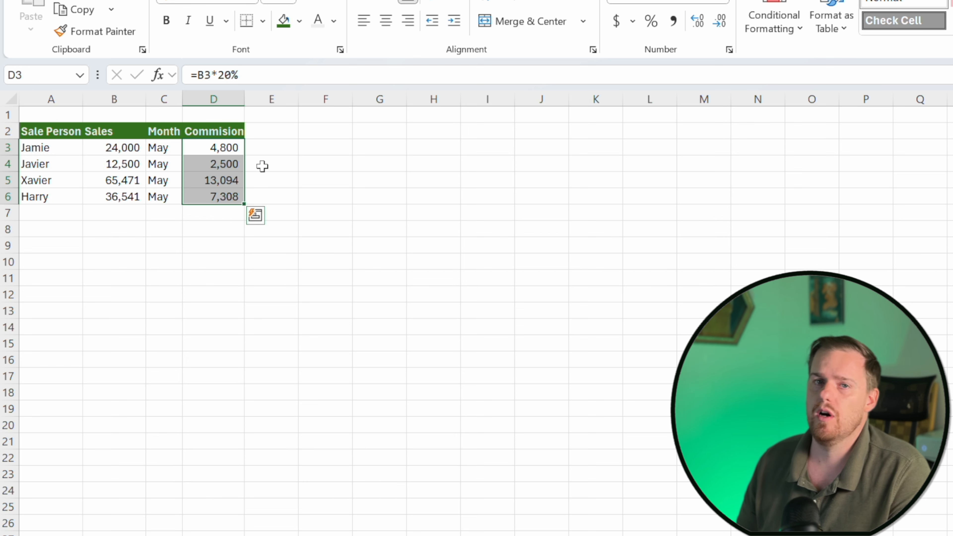
Check the commission formulas and sales values row by row across the data.
key("Down")
key("Down")
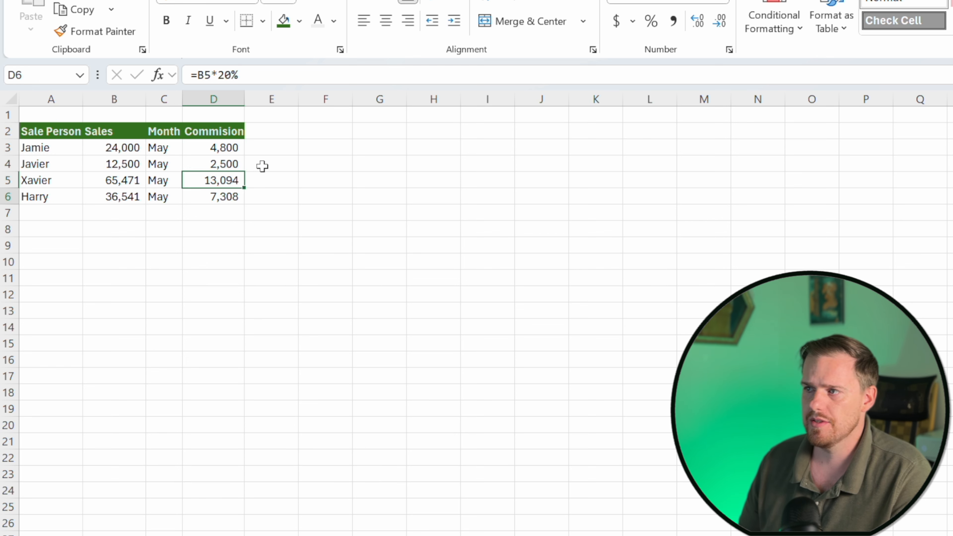
key("Left")
key("Up")
key("Left")
key("Left")
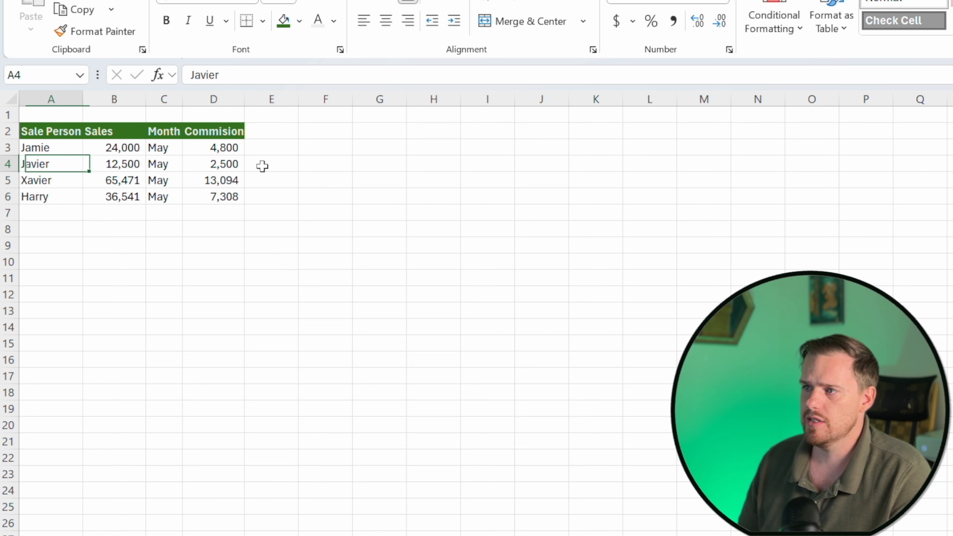
key("Right")
key("Right")
key("Right")
key("Right")
key("Left")
key("Down")
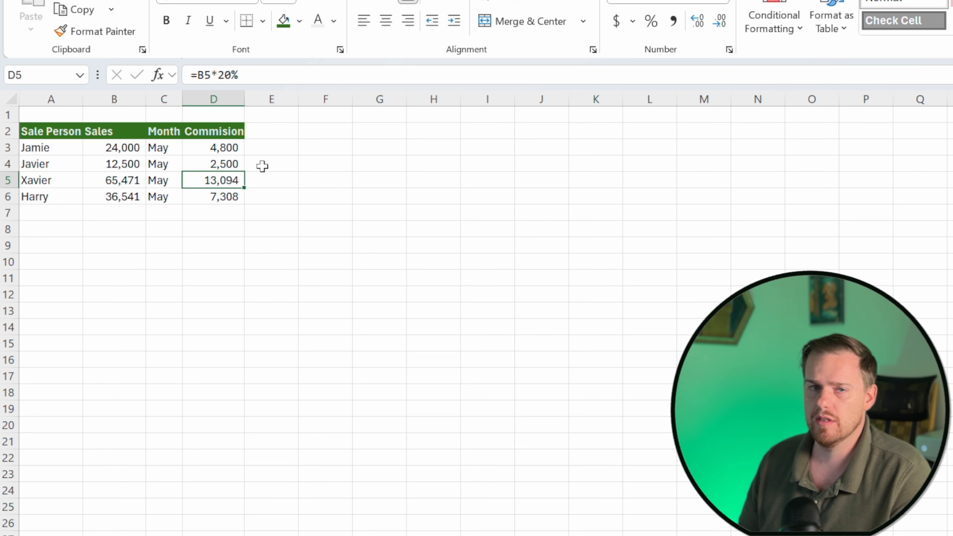
key("Down")
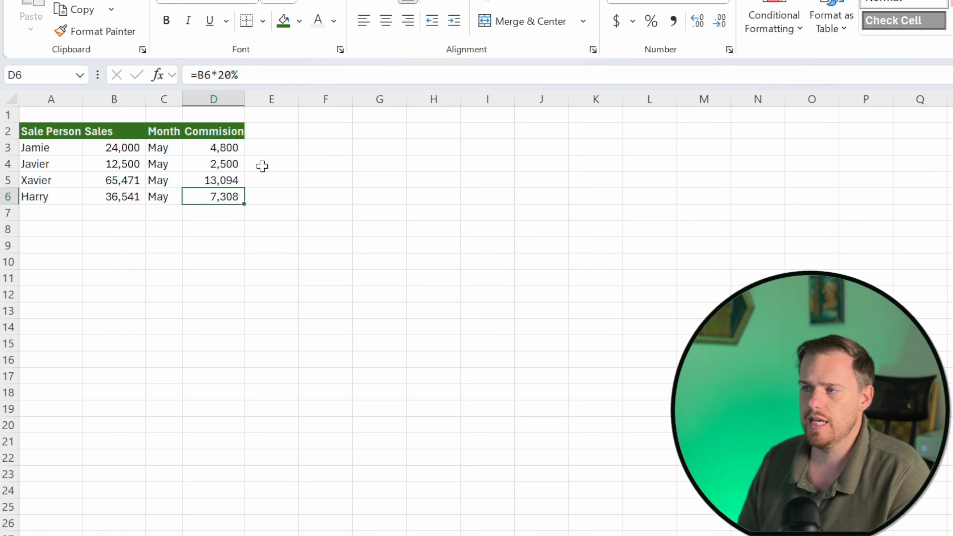
key("Left")
key("Left")
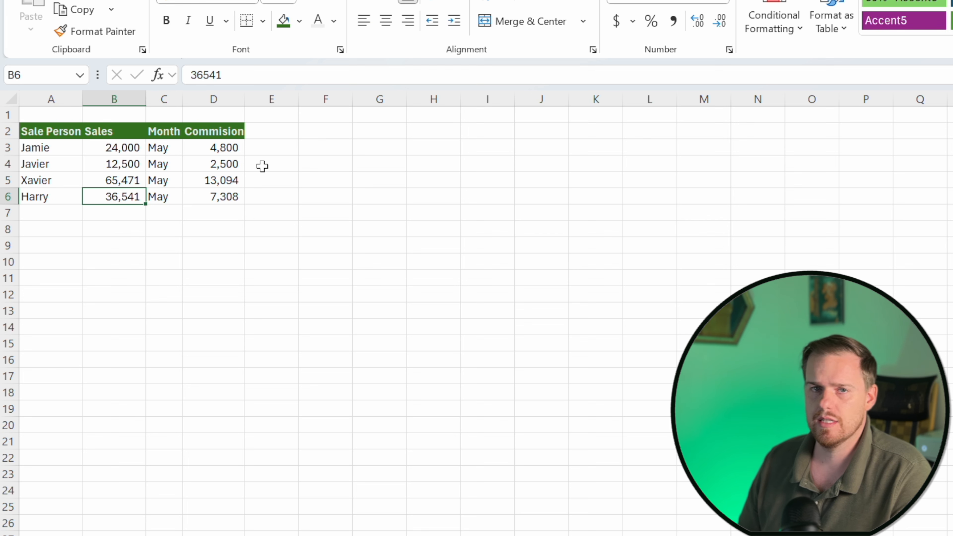
key("Left")
key("Up")
key("Right")
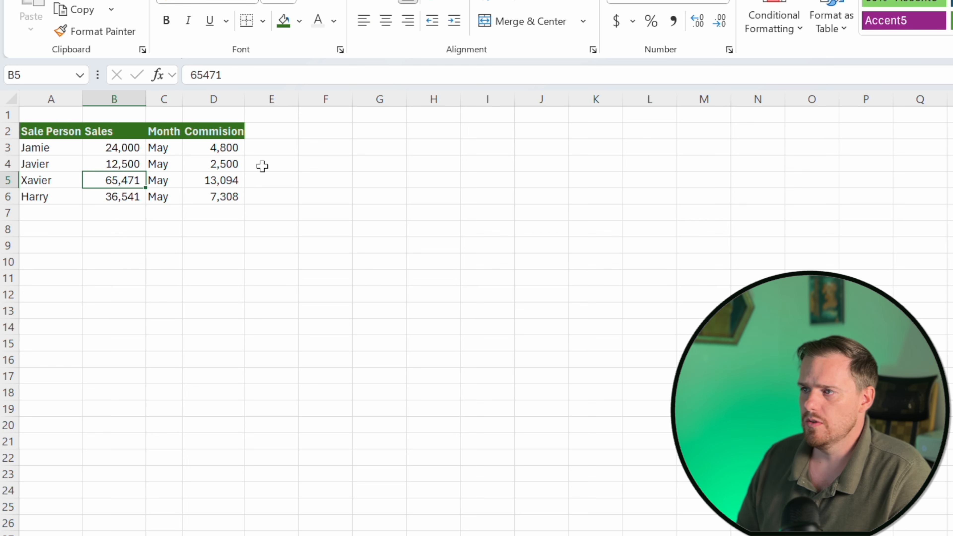
key("Left")
key("Up")
key("Up")
key("Up")
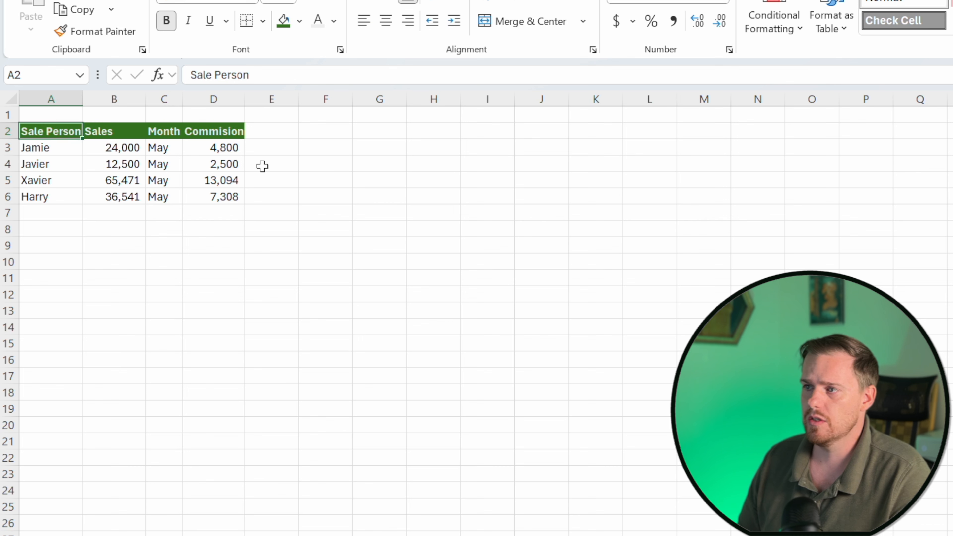
Select the range A2 to D6 and convert it into a table with headers.
key("ctrl+shift+Right")
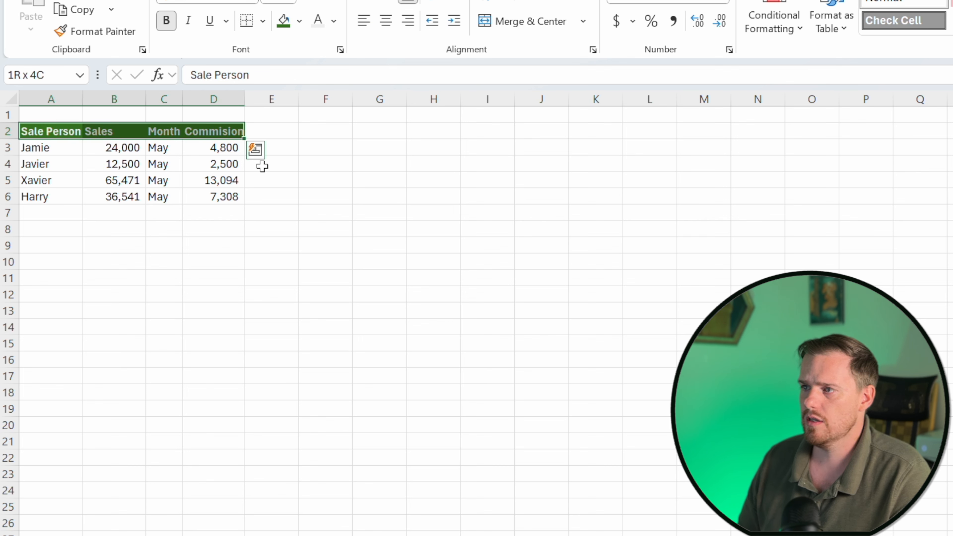
key("shift+Down")
key("shift+Down")
key("shift+Down")
key("shift+Down")
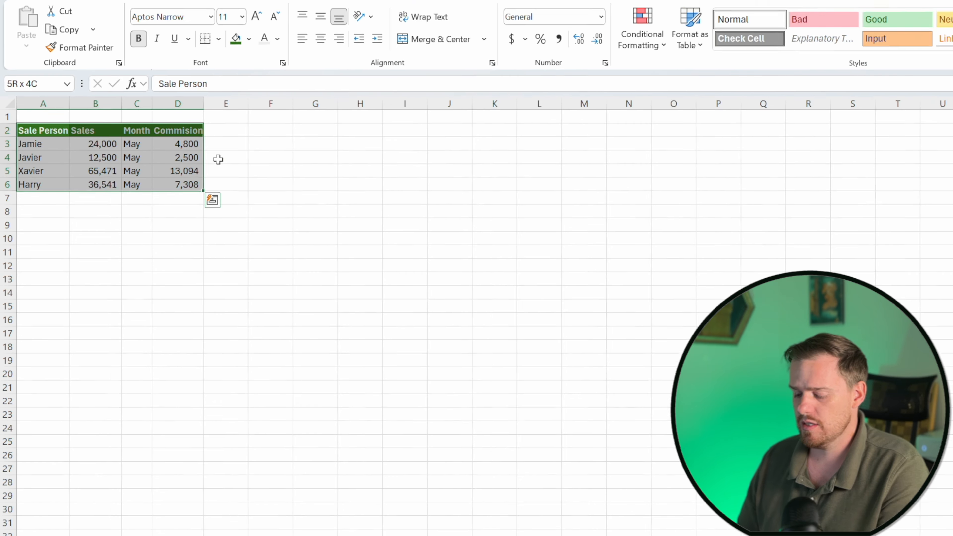
key("ctrl+t")
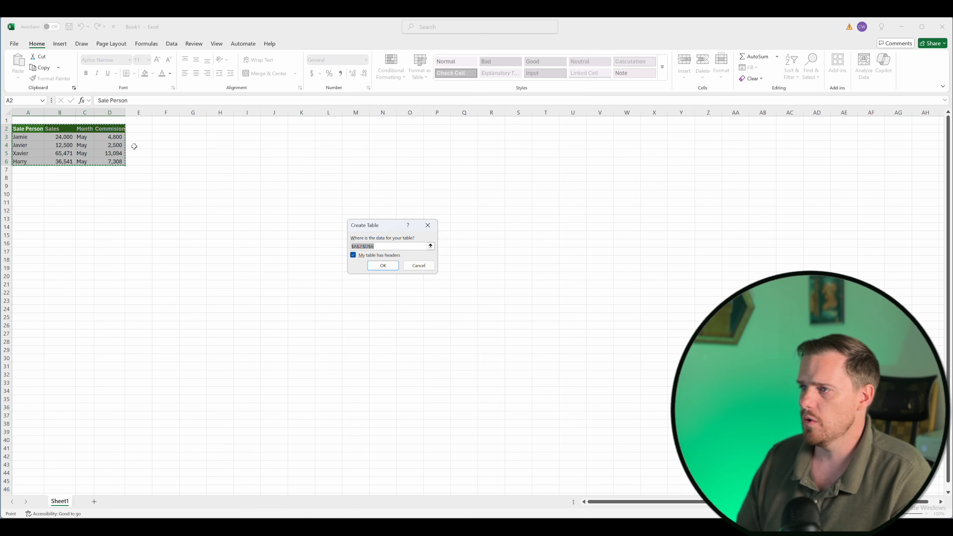
key("Return")
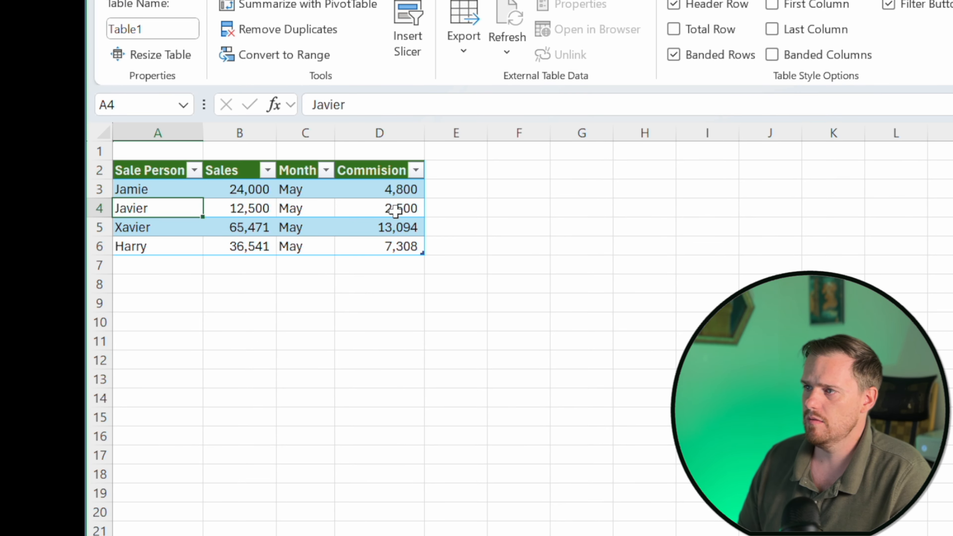
Review the table's cells and formulas and open the Commision column's filter menu.
key("Down")
key("Right")
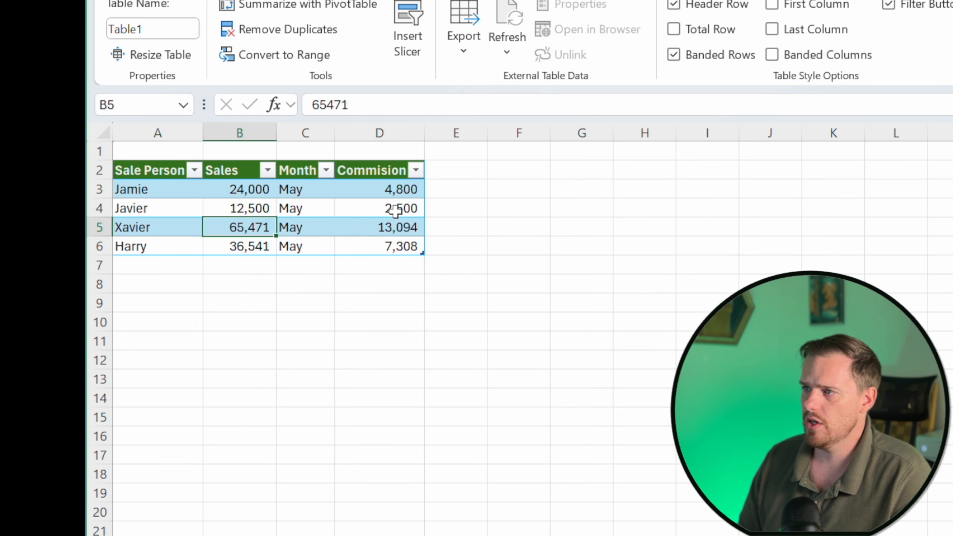
key("Right")
key("Down")
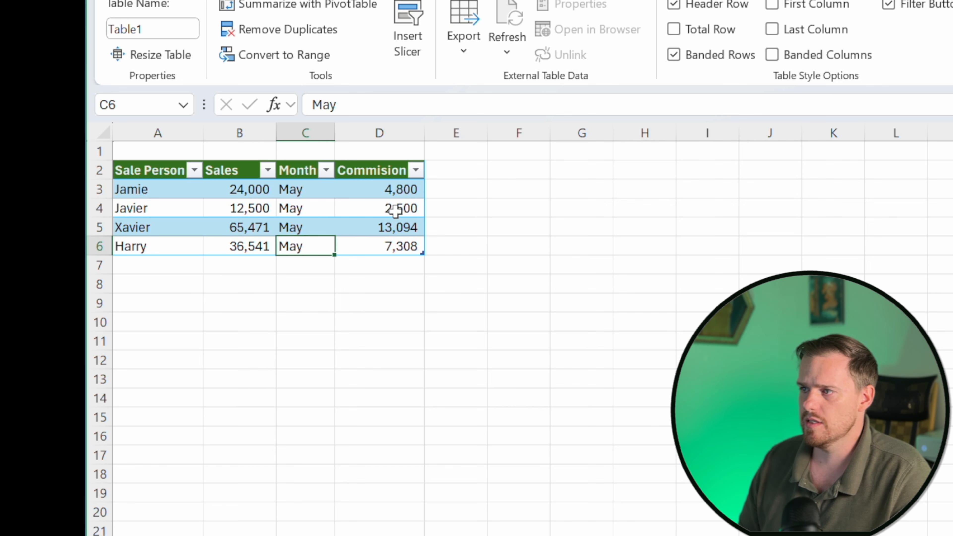
key("Right")
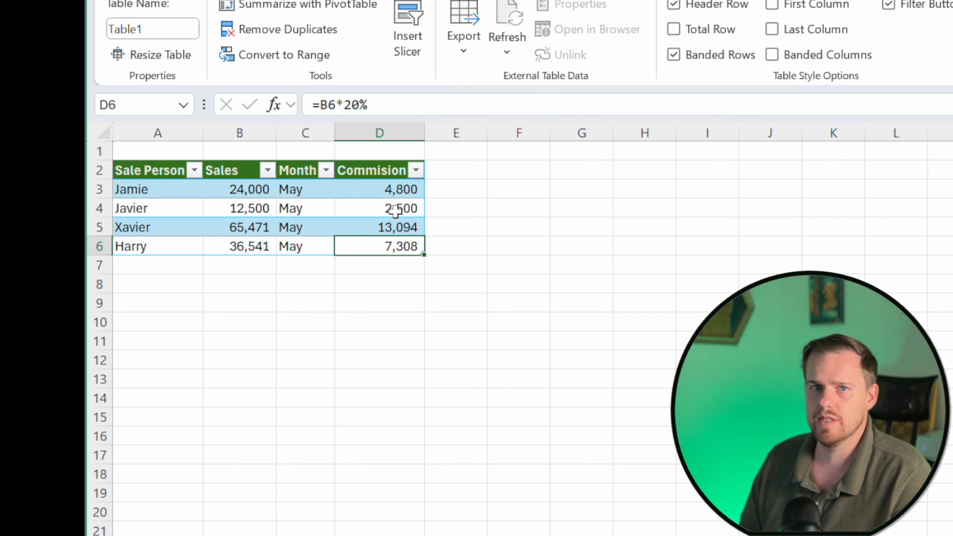
key("Left")
key("Right")
key("Up")
key("Up")
key("Up")
key("Down")
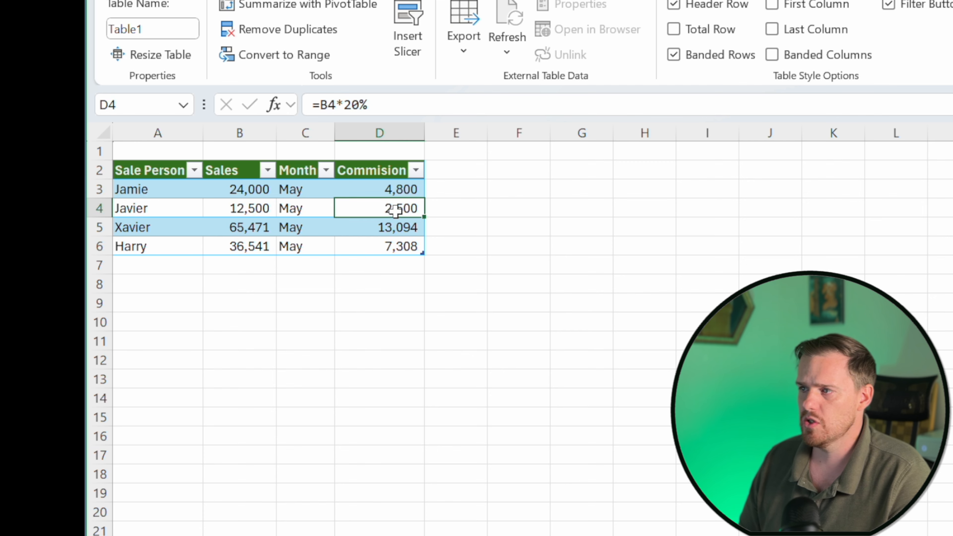
key("Left")
key("Down")
key("Down")
key("Down")
key("Left")
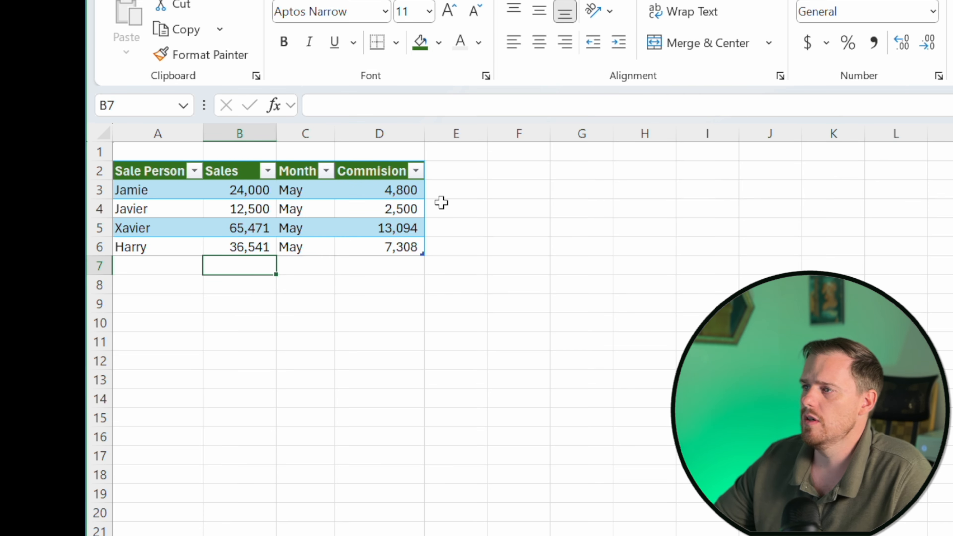
left_click(416, 172)
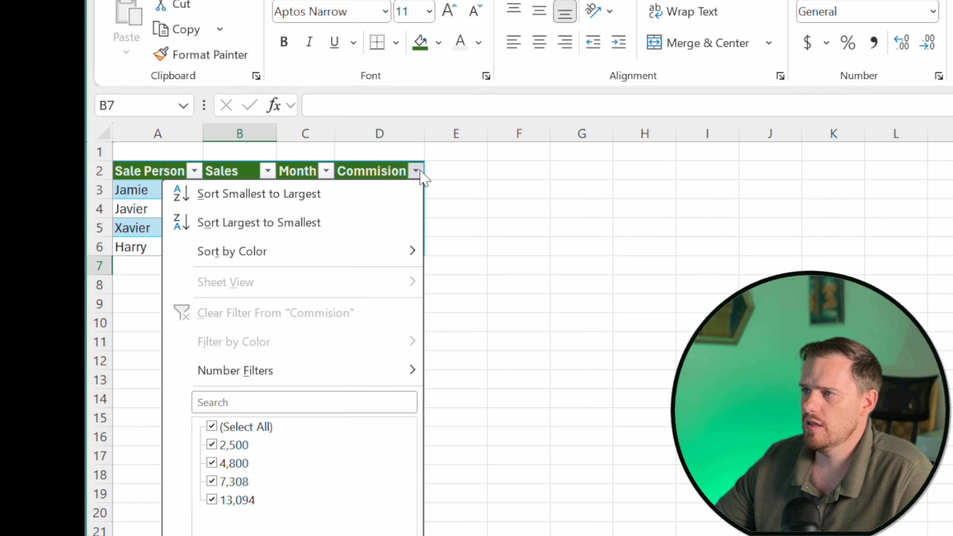
left_click(416, 171)
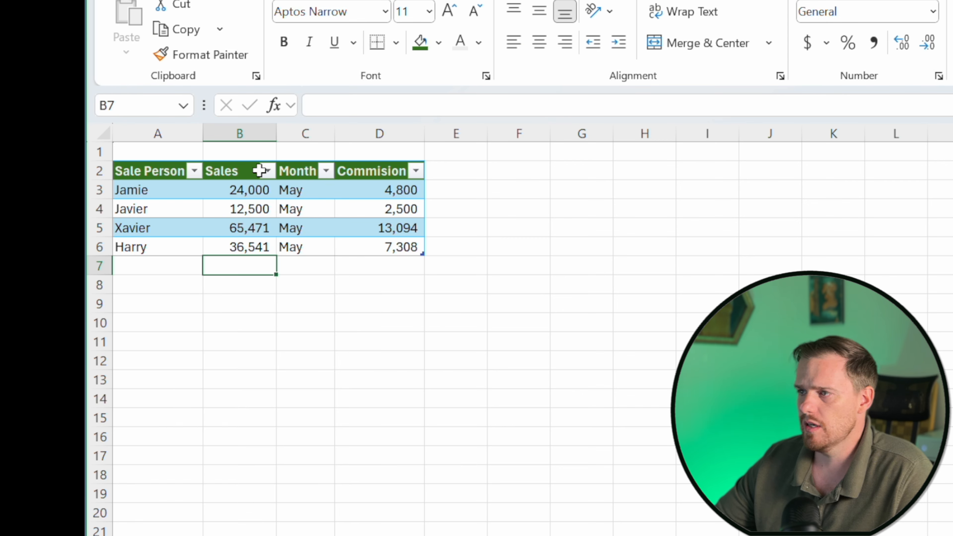
Apply a Number Filter to the Commision column from its filter menu.
left_click(417, 172)
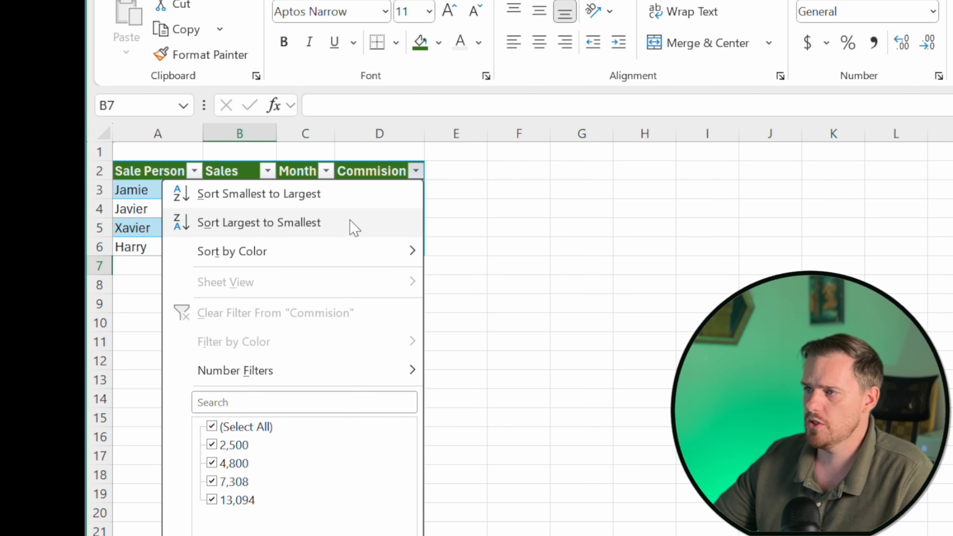
mouse_move(345, 248)
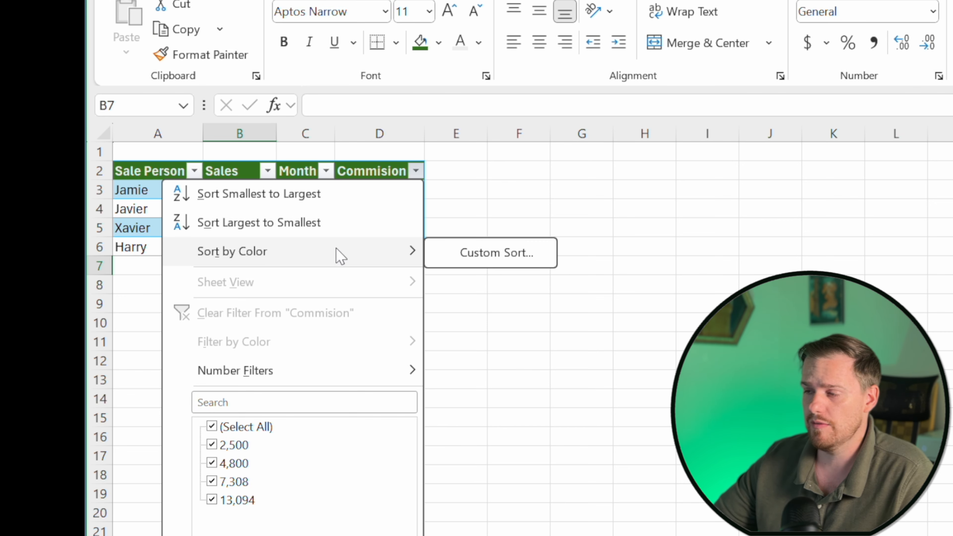
mouse_move(346, 381)
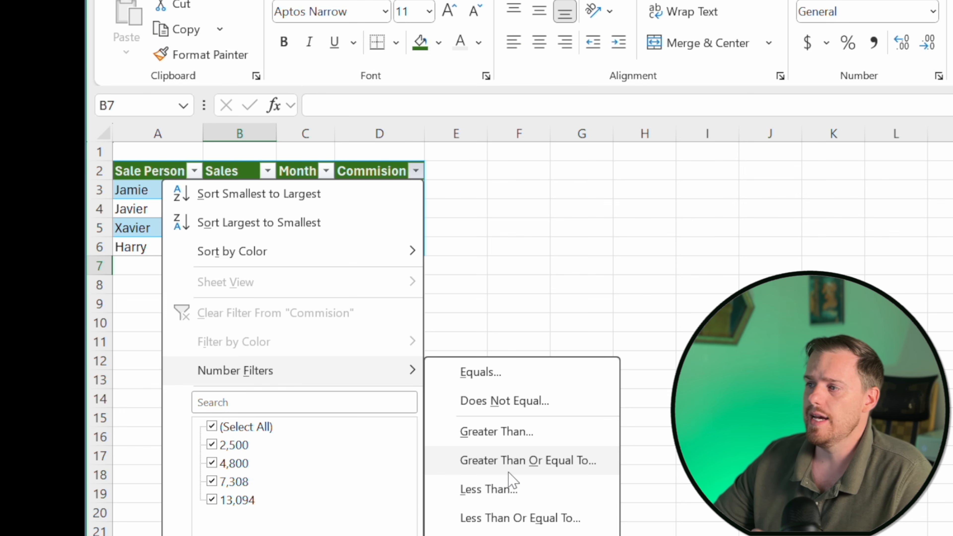
left_click(515, 444)
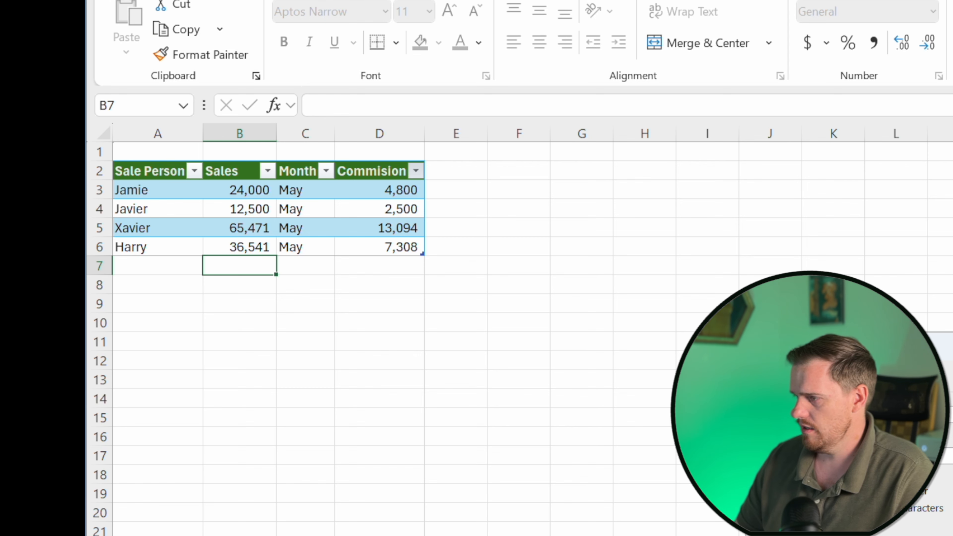
key("Return")
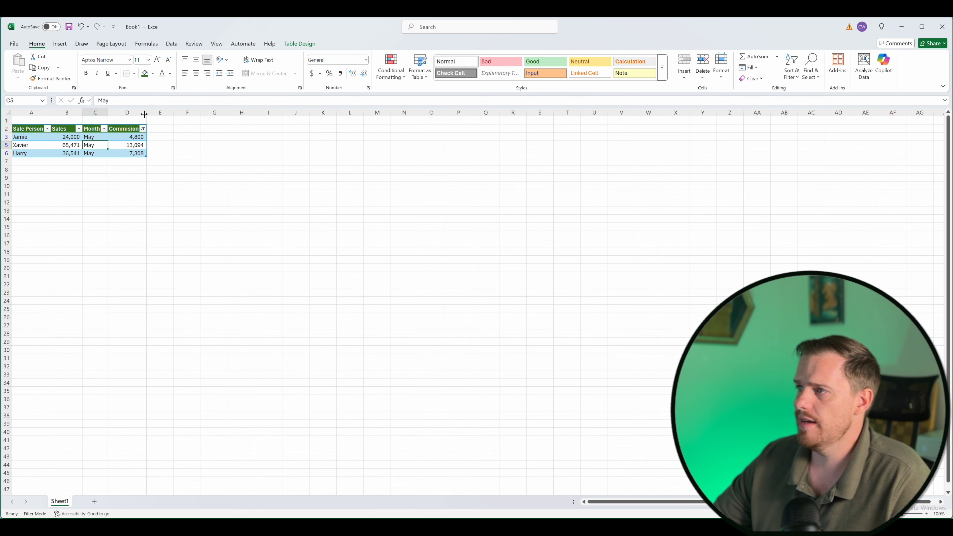
Clear the filter from the table using the Data ribbon's Sort & Filter group.
left_click(171, 44)
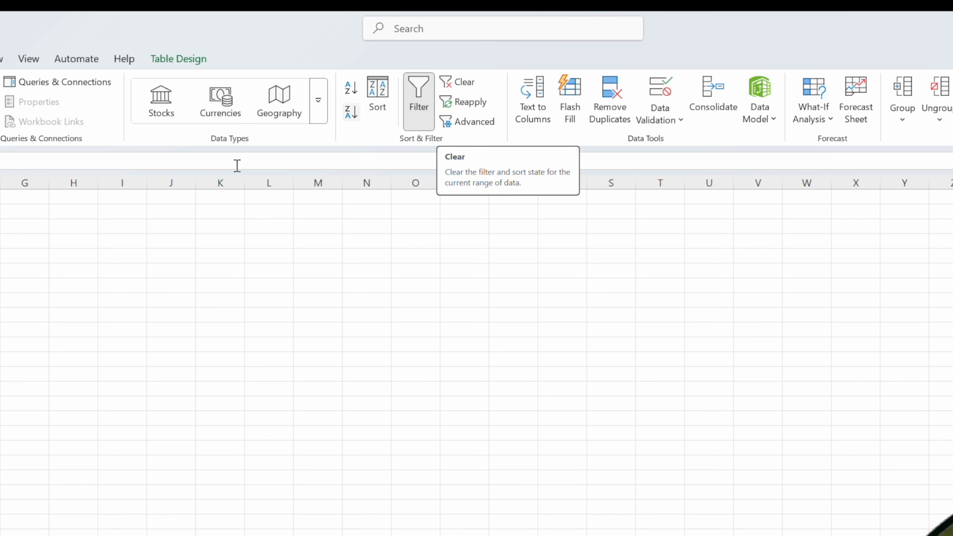
left_click(1, 248)
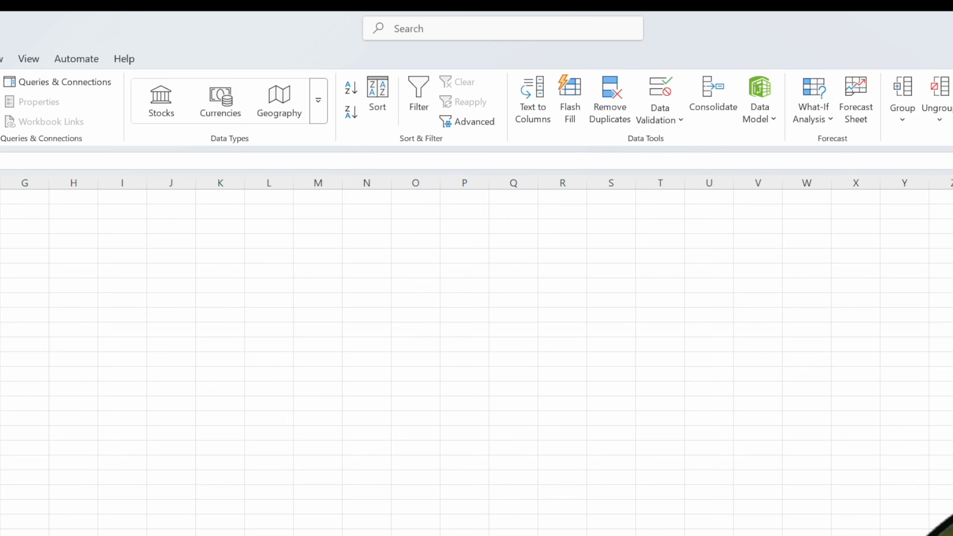
left_click(94, 153)
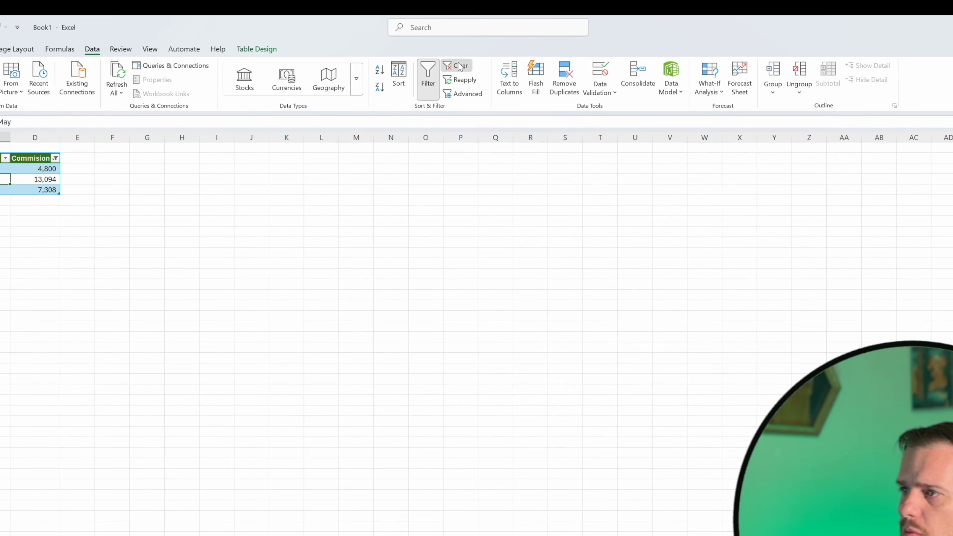
left_click(465, 83)
left_click_drag(119, 140, 129, 161)
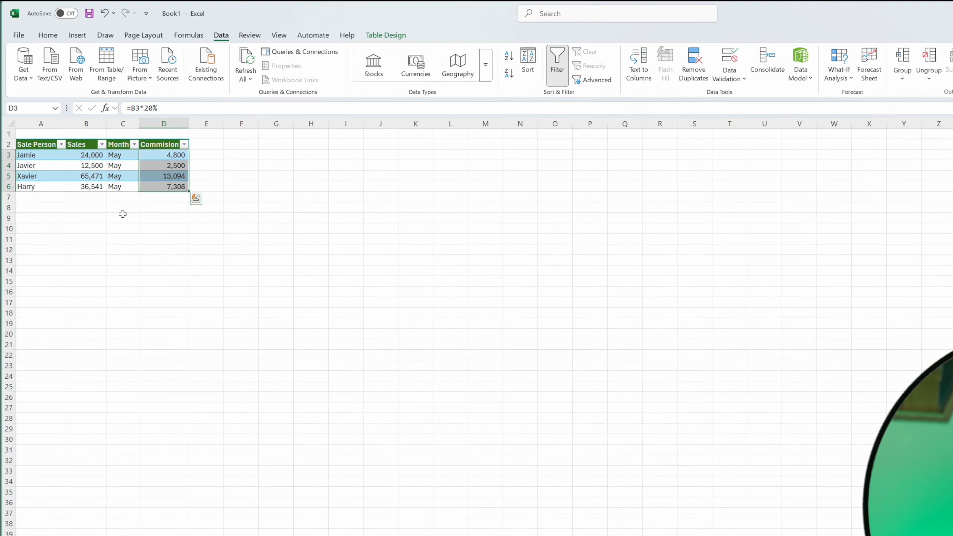
left_click(92, 186)
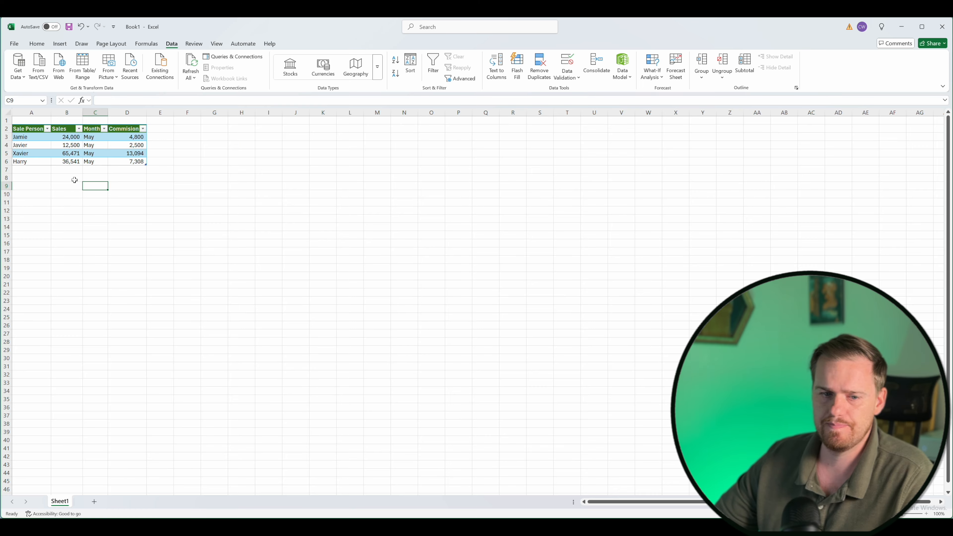
left_click(130, 274)
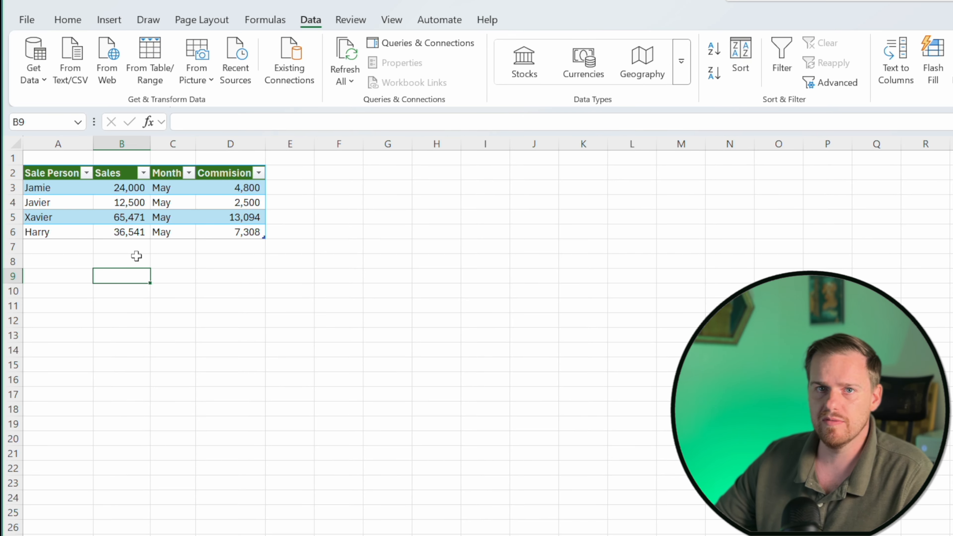
left_click(127, 245)
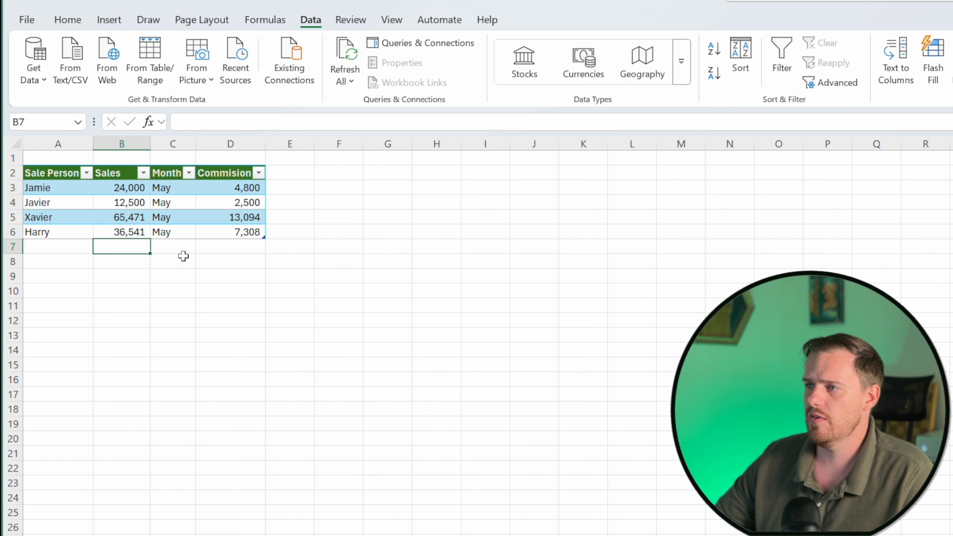
Enter Total in A7 below the last sales person to extend the table.
left_click(58, 251)
type("Ttao")
key("BackSpace")
key("BackSpace")
key("BackSpace")
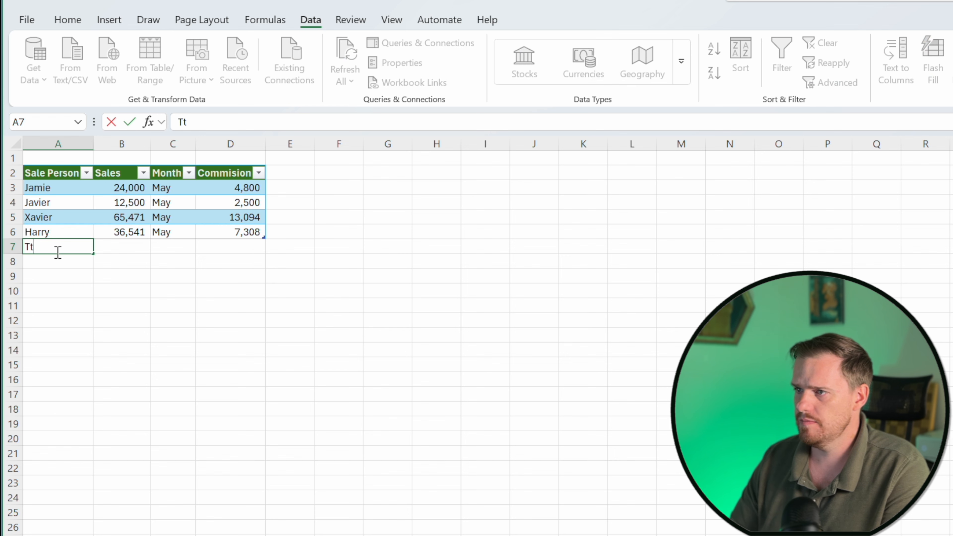
type("otal")
key("Tab")
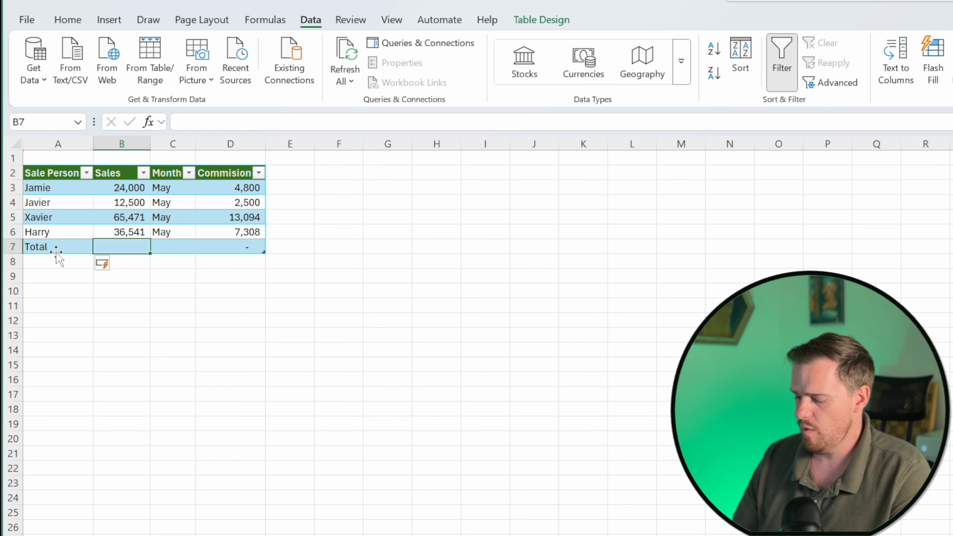
Enter a SUM formula of B3:B6 in the Sales cell of the total row.
type("=sum")
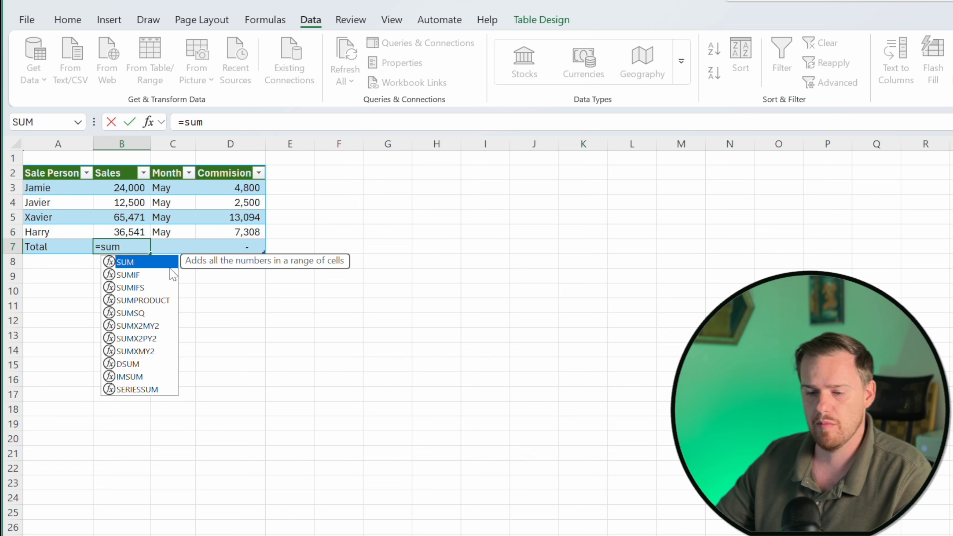
key("Tab")
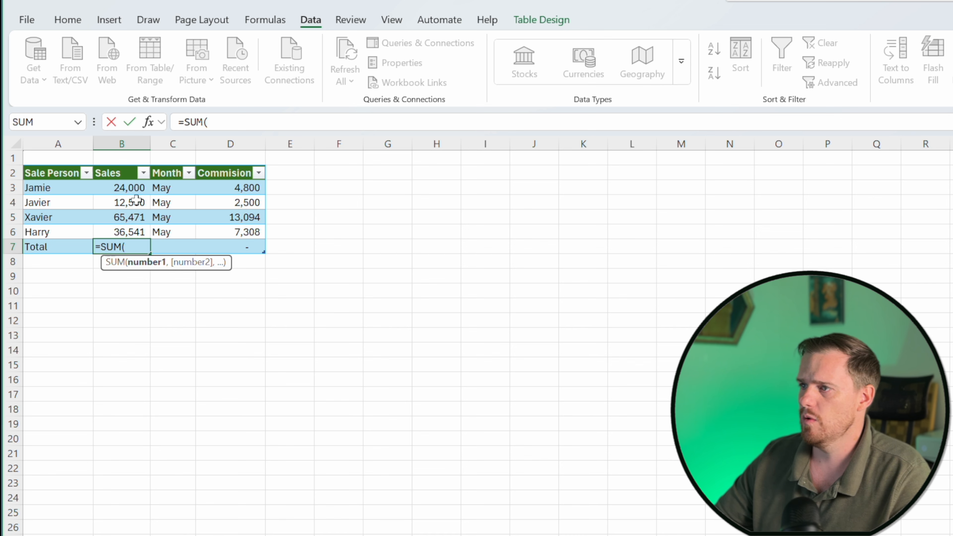
left_click_drag(133, 190, 132, 228)
type(")")
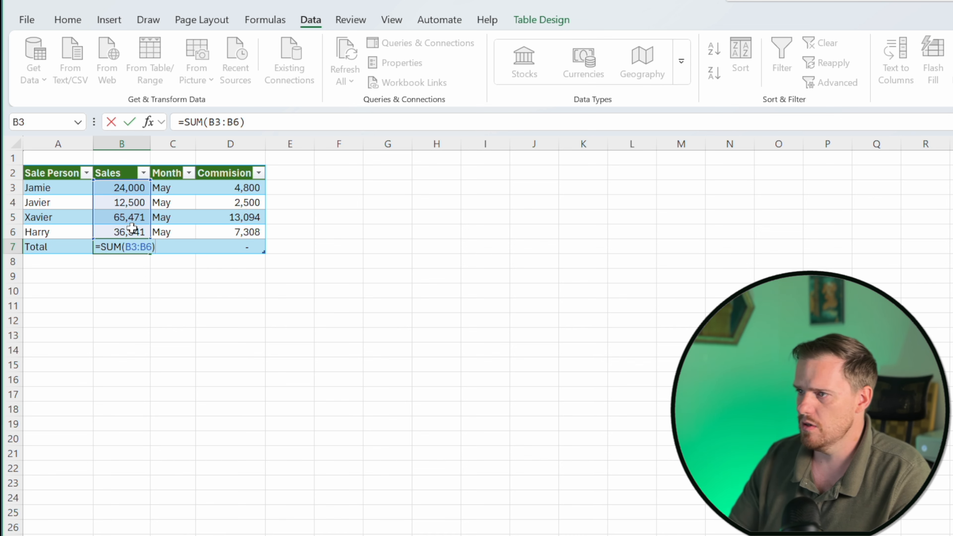
key("Return")
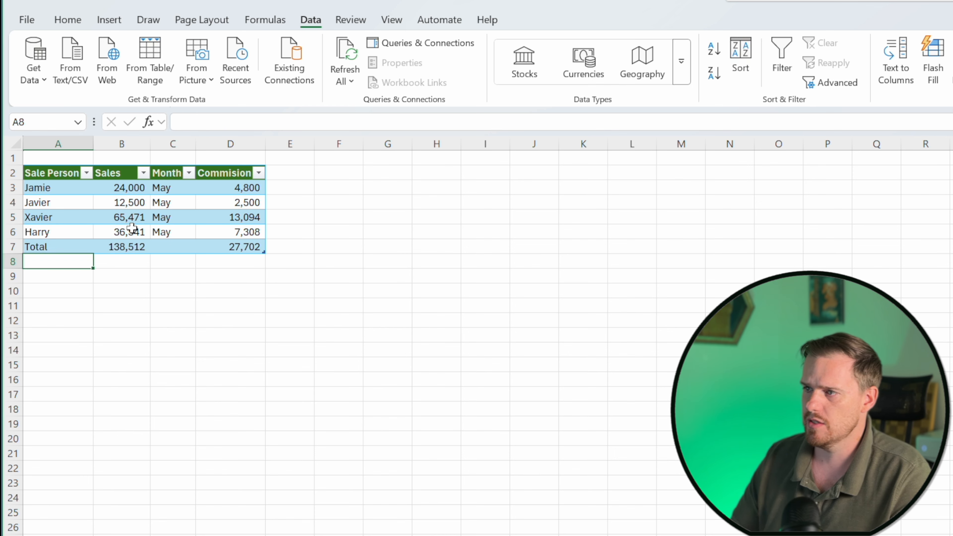
Check the total row's formulas and enter May in its Month cell.
left_click(135, 246)
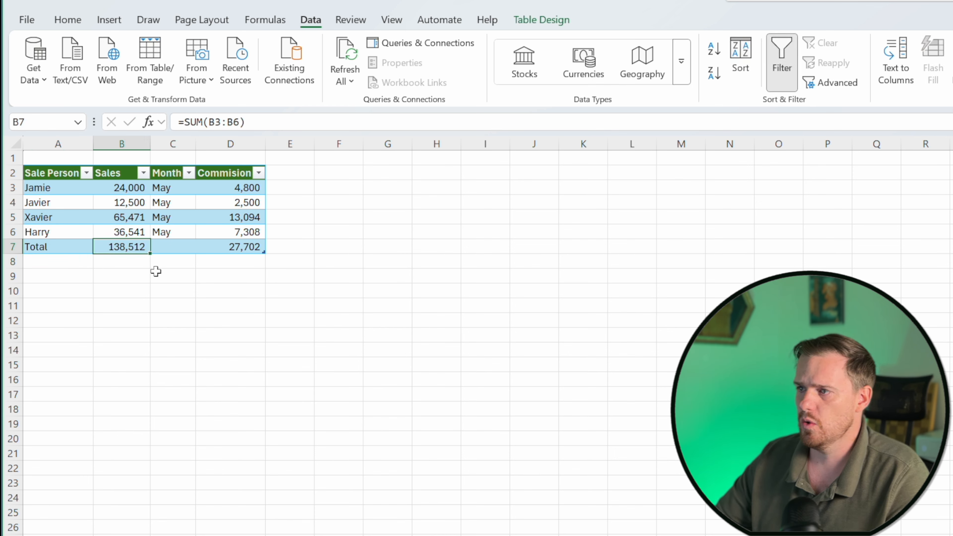
left_click(230, 247)
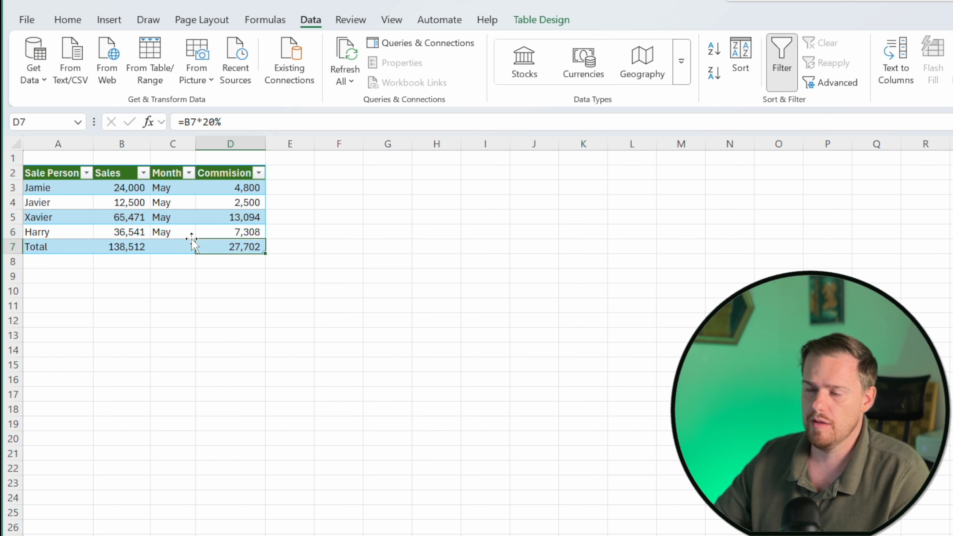
left_click(167, 246)
type("May")
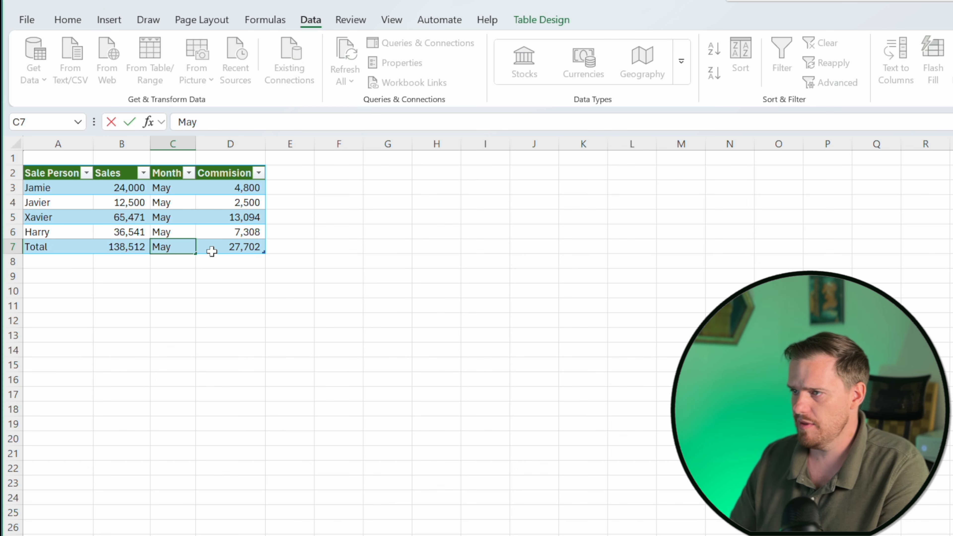
key("Return")
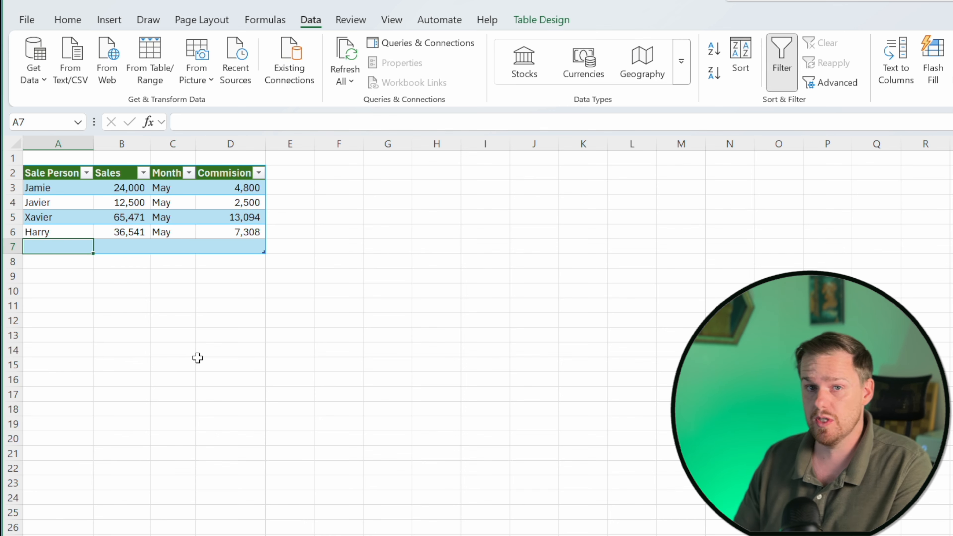
Label A7 as Total and AutoSum the Sales column into B7.
type("Total")
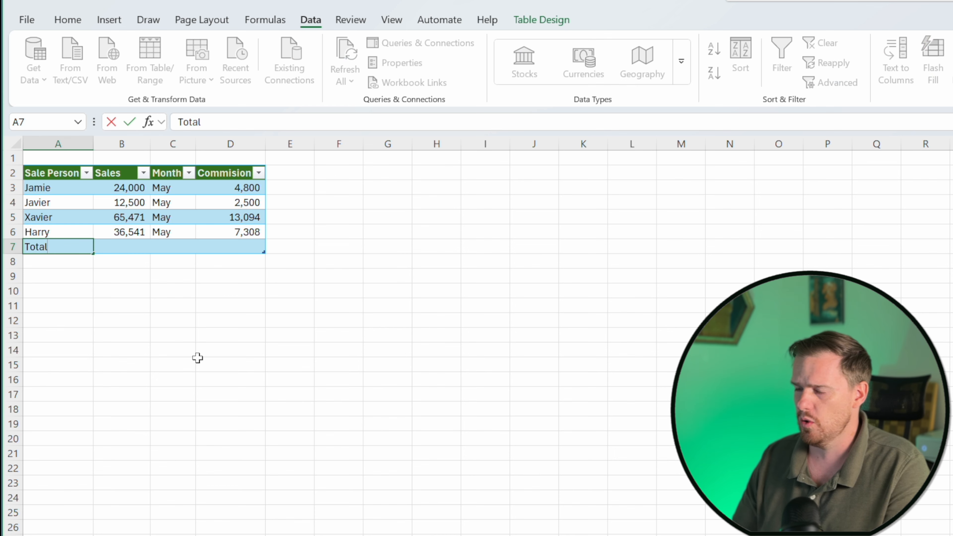
key("Tab")
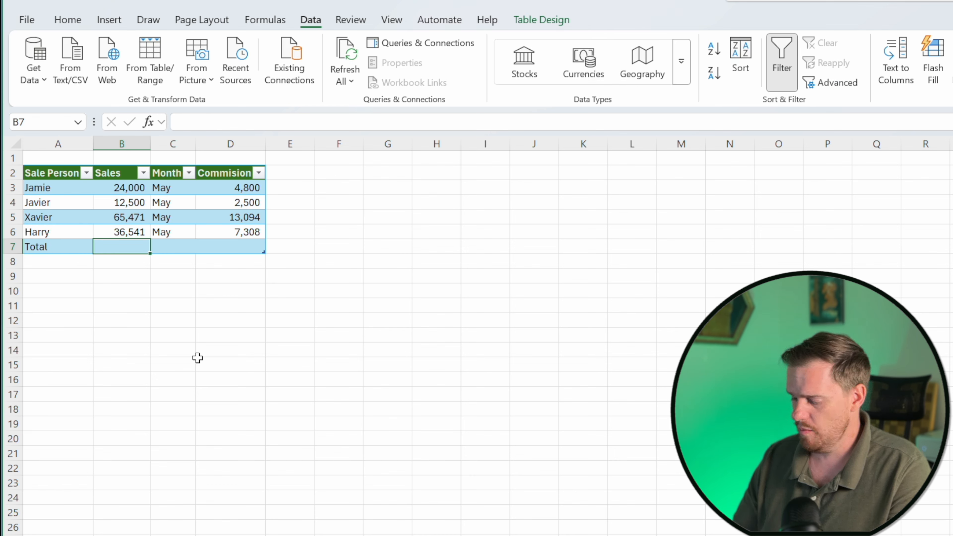
key("alt+equal")
key("ctrl+Return")
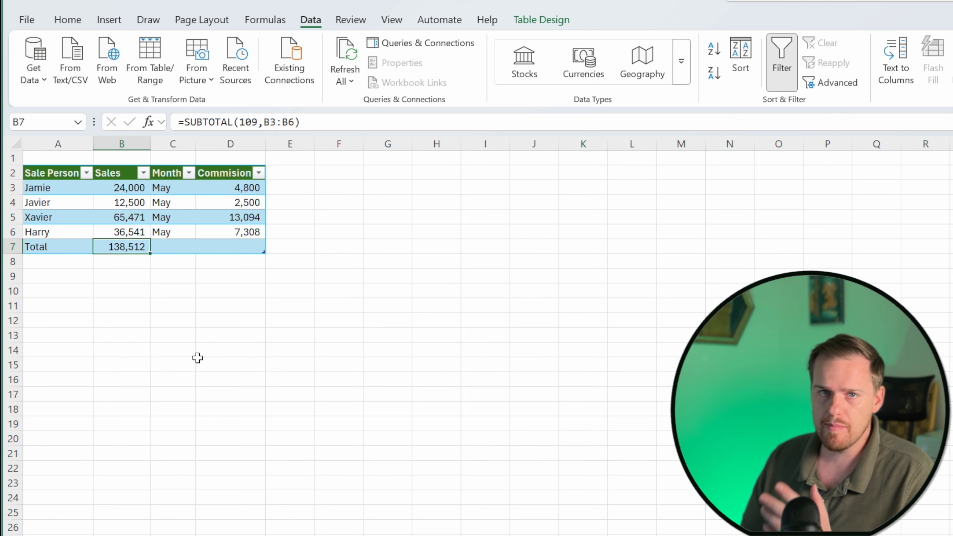
AutoSum the Commision column into D7 of the total row.
key("Up")
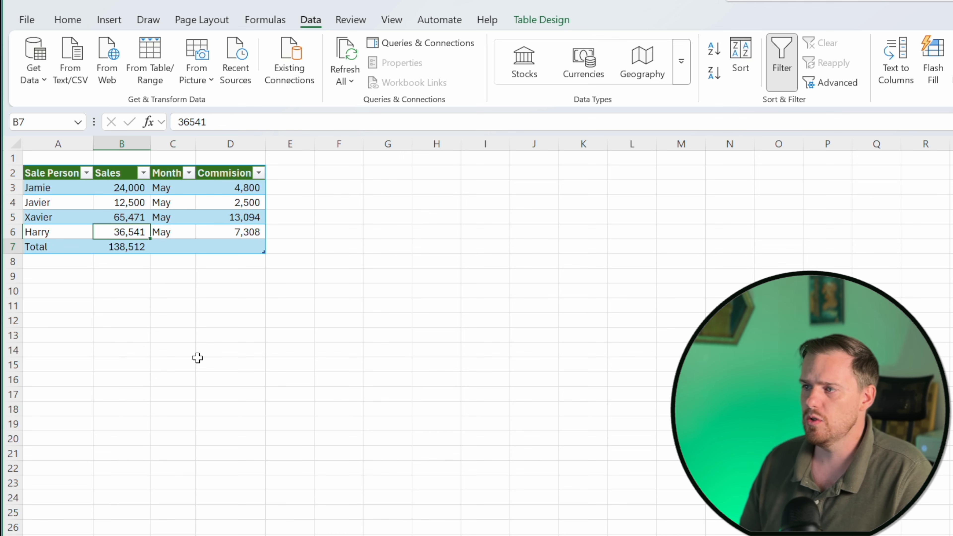
key("Down")
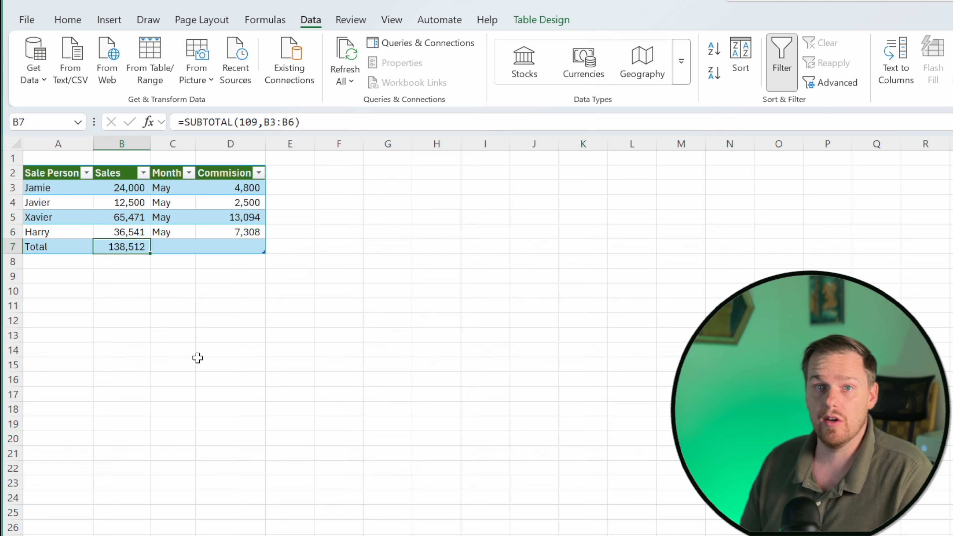
key("Right")
key("Right")
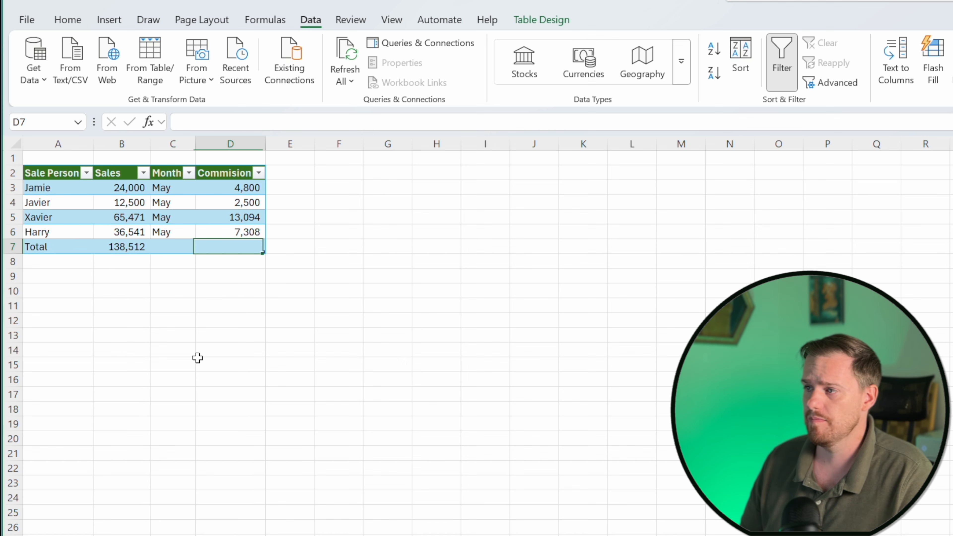
key("alt+=")
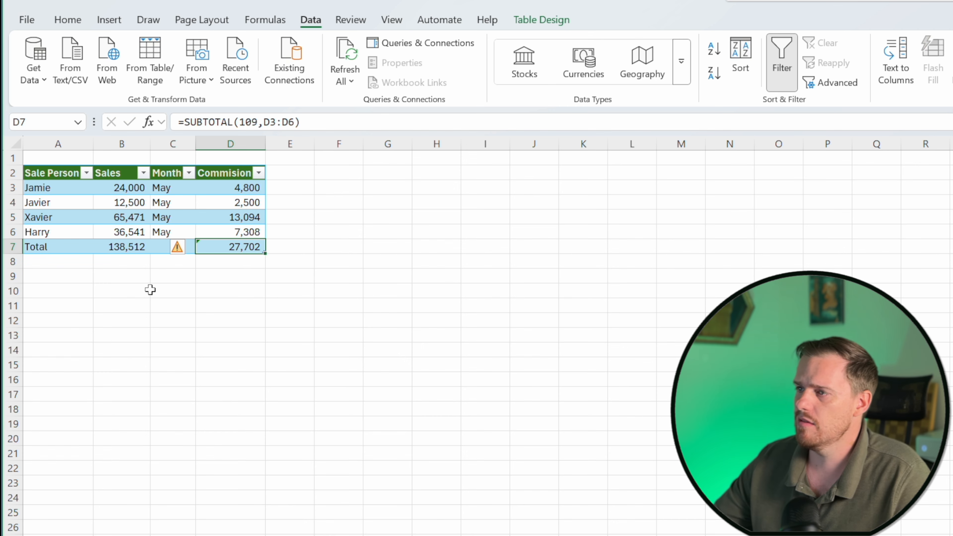
Relabel the summary row's first cell A7 as Average.
left_click_drag(120, 188, 130, 225)
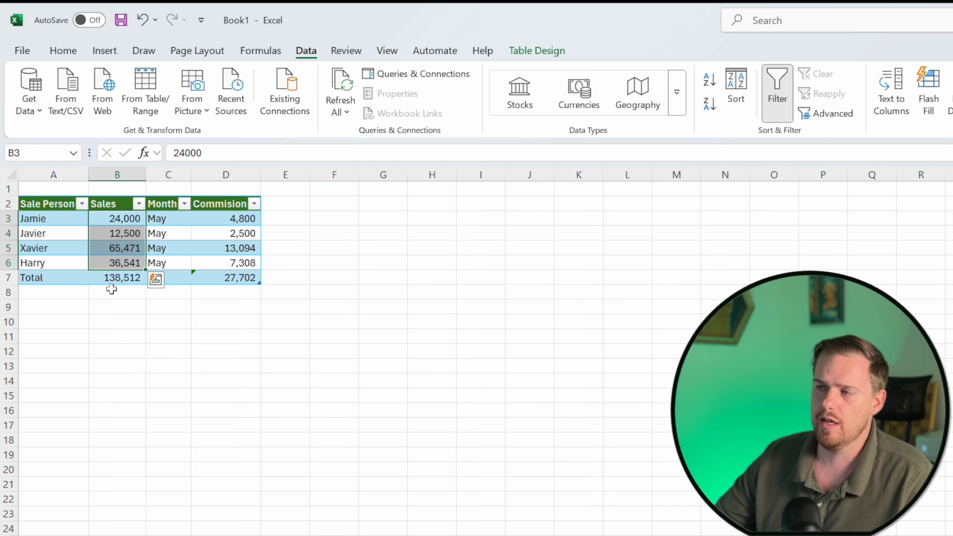
left_click(113, 291)
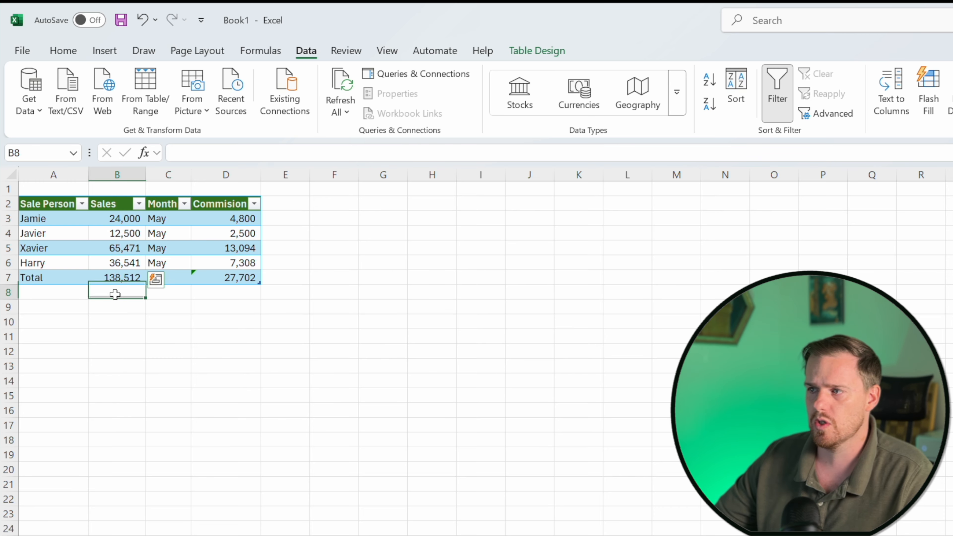
left_click(28, 278)
left_click(31, 278)
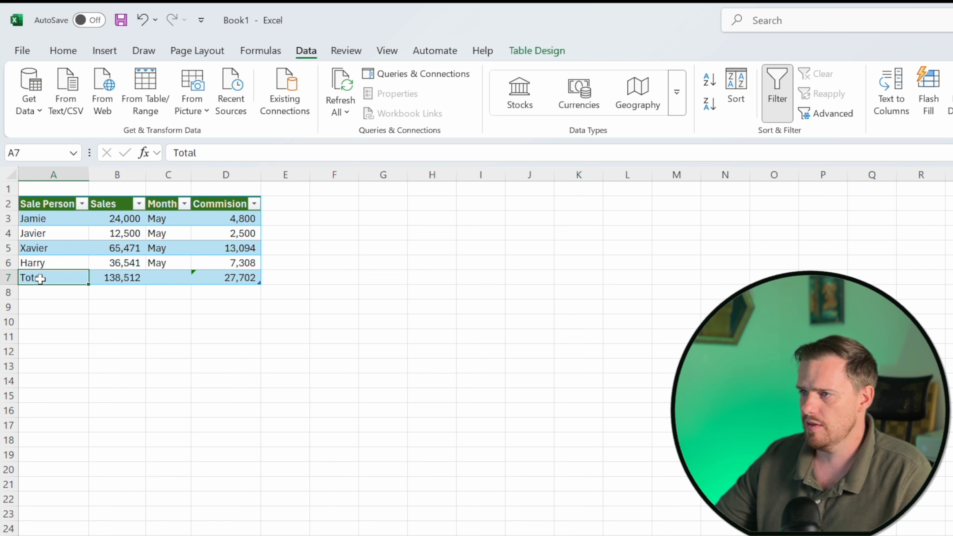
type("Average")
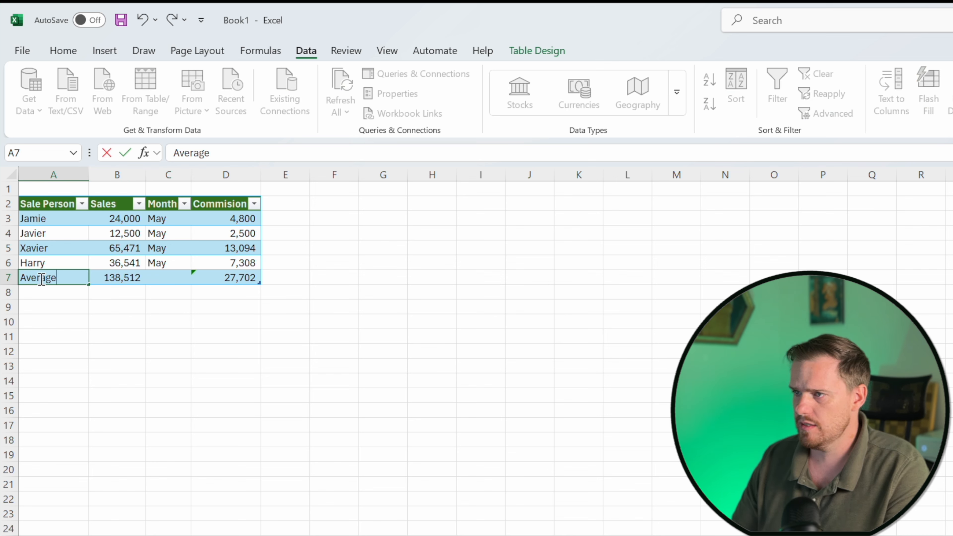
key("Tab")
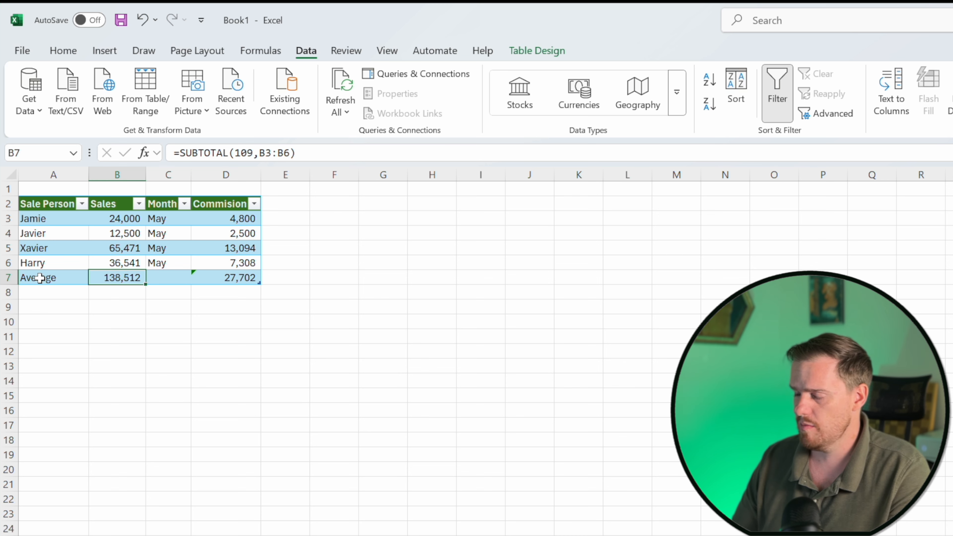
Replace the Sales cell B7 of the summary row with an AVERAGE formula over B3:B6.
type("=average")
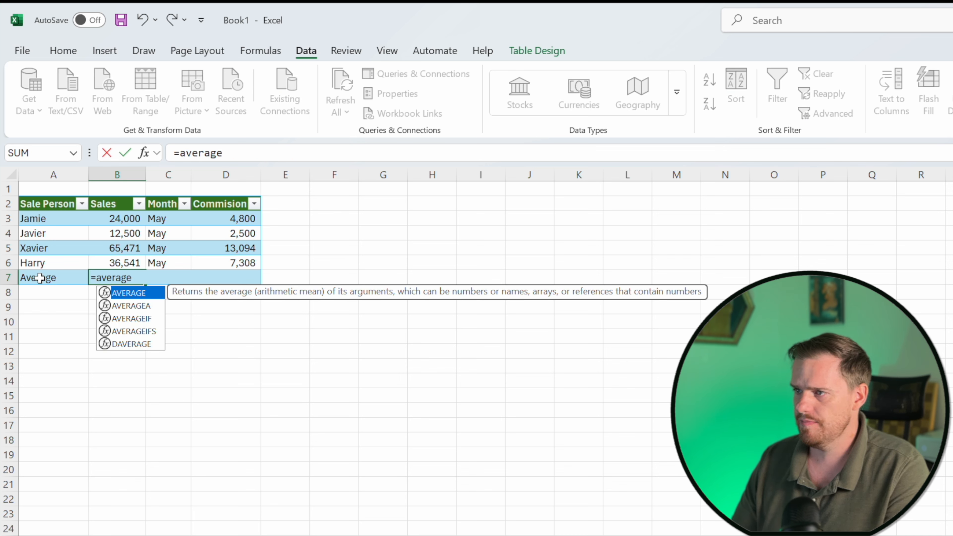
key("Tab")
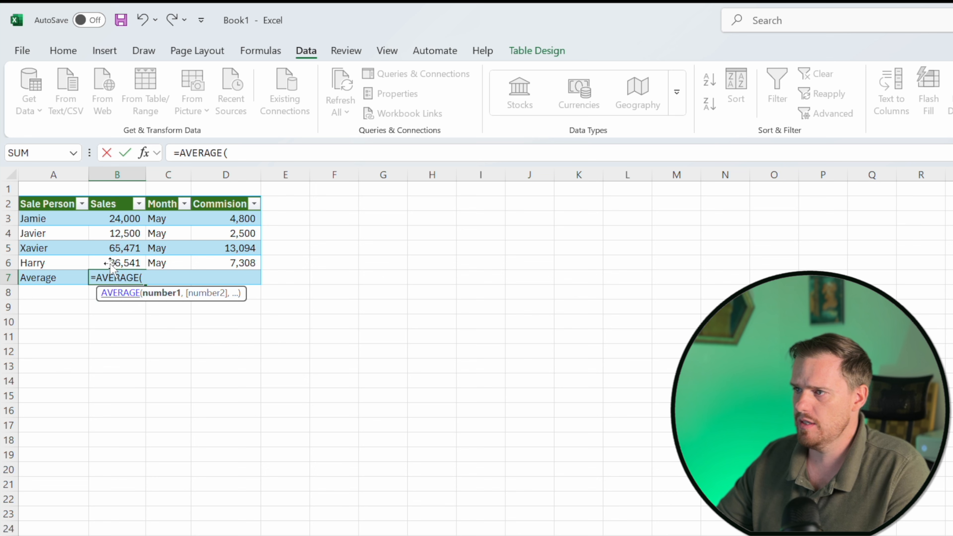
left_click(129, 219)
left_click_drag(129, 219, 129, 263)
type(")")
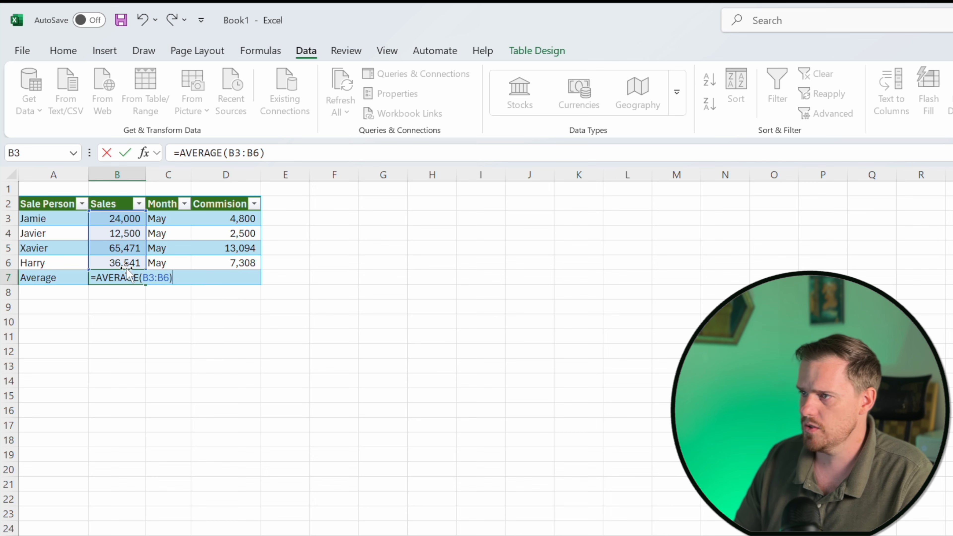
key("Return")
left_click(120, 277)
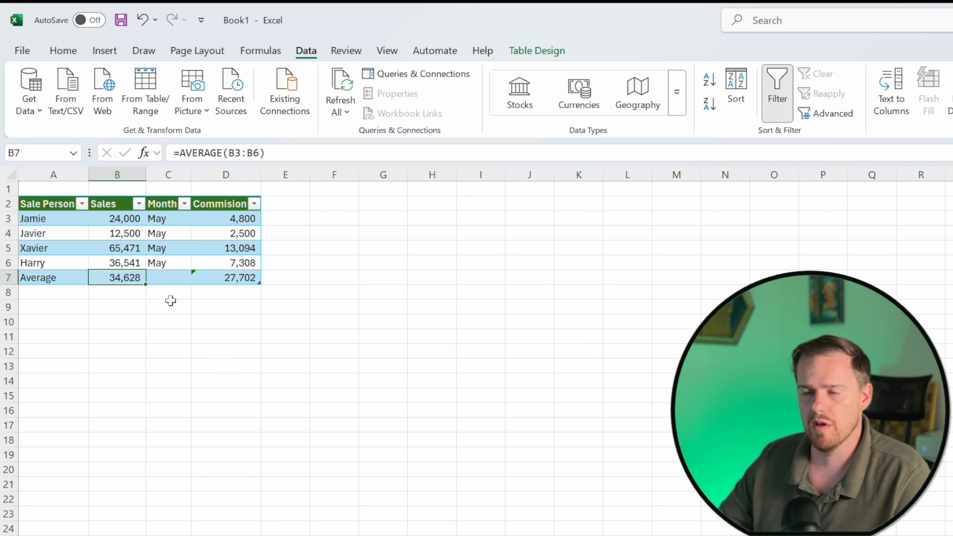
Enter the absolute formula =SUM($B$3:$B$6) in B8 below the table.
left_click_drag(124, 221, 126, 263)
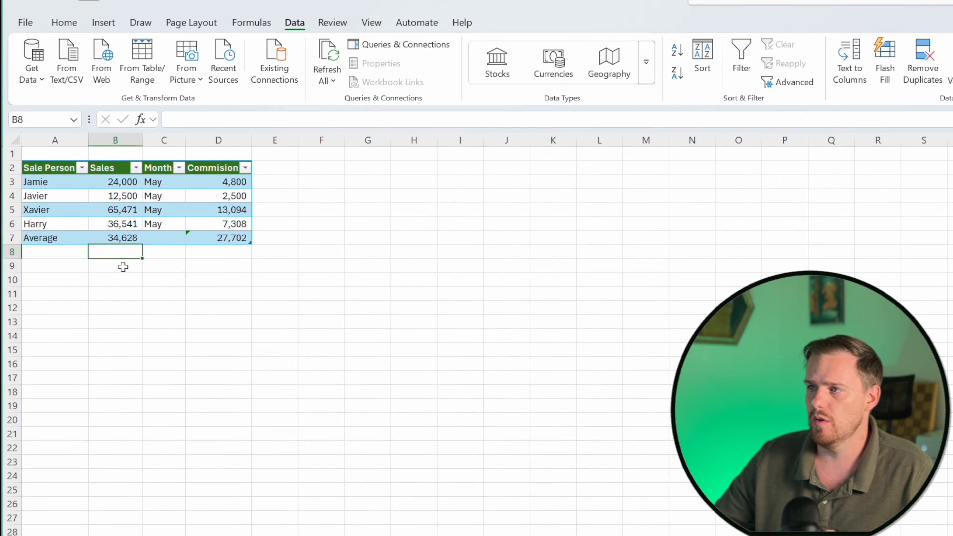
type("=")
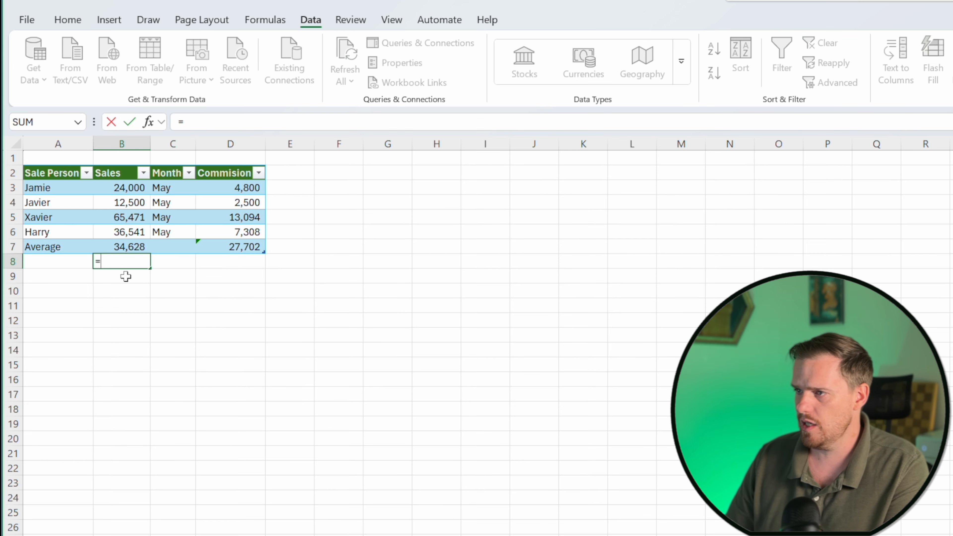
type("sum")
key("Tab")
type("$")
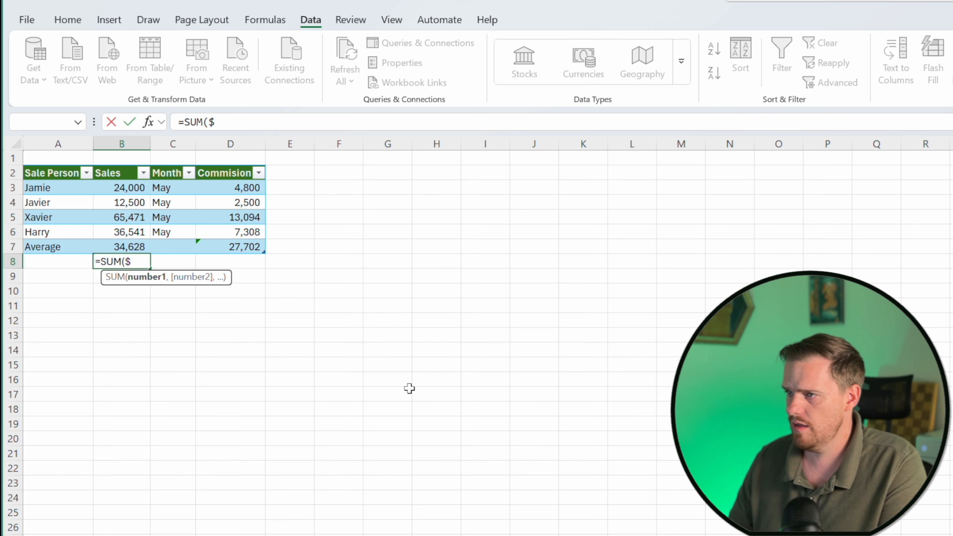
key("BackSpace")
type("$")
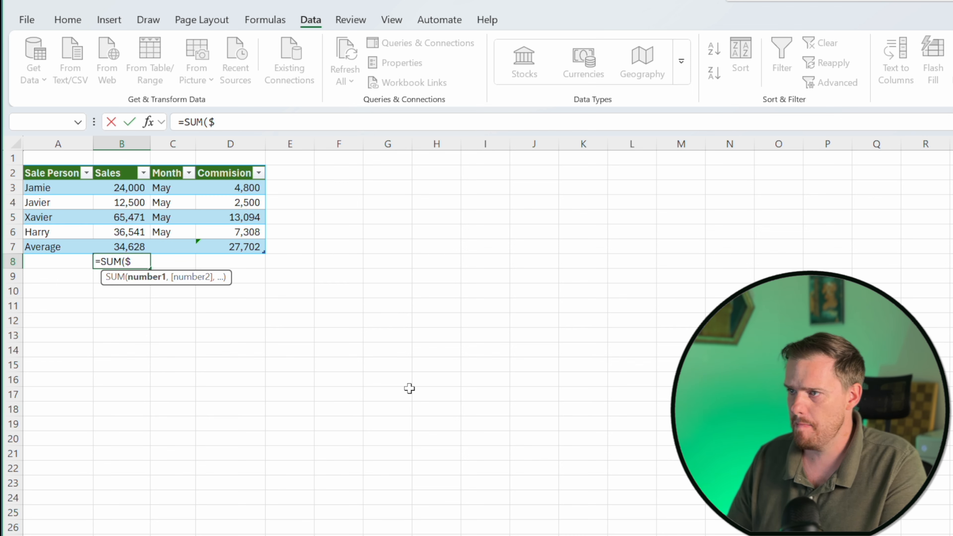
type("B$")
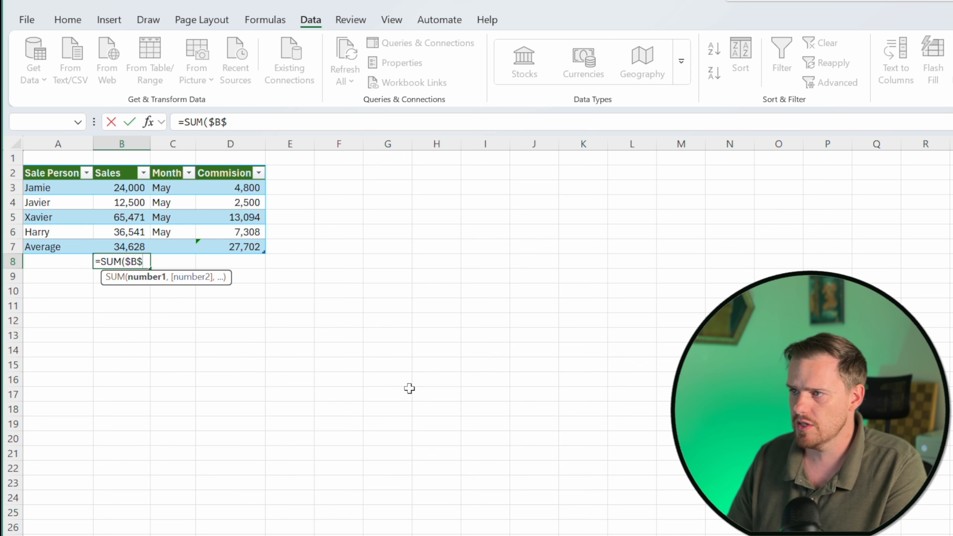
type("3:")
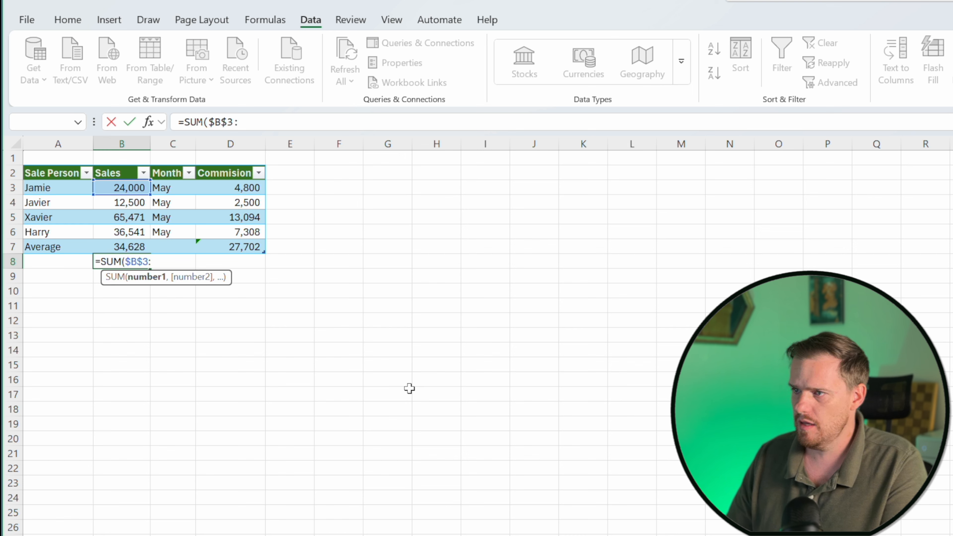
type("$B$")
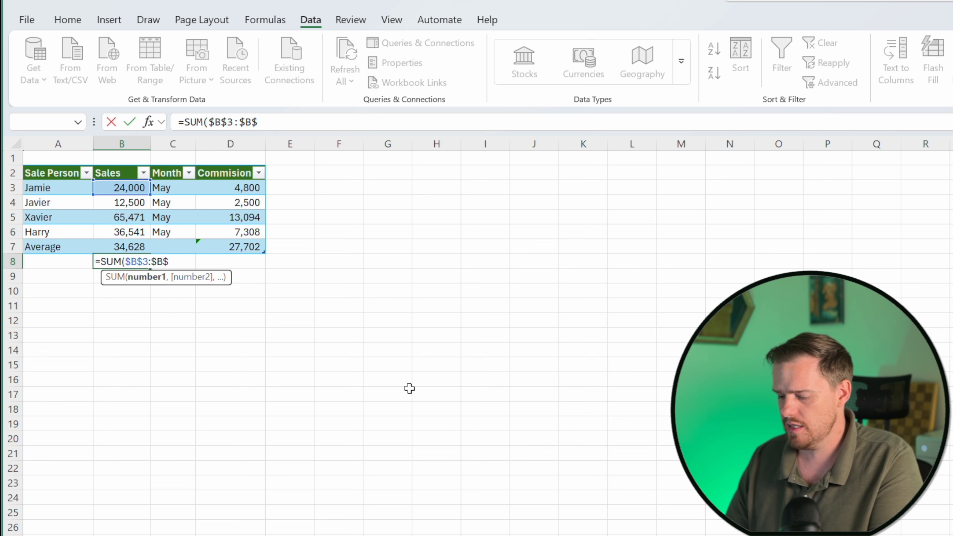
type("6)")
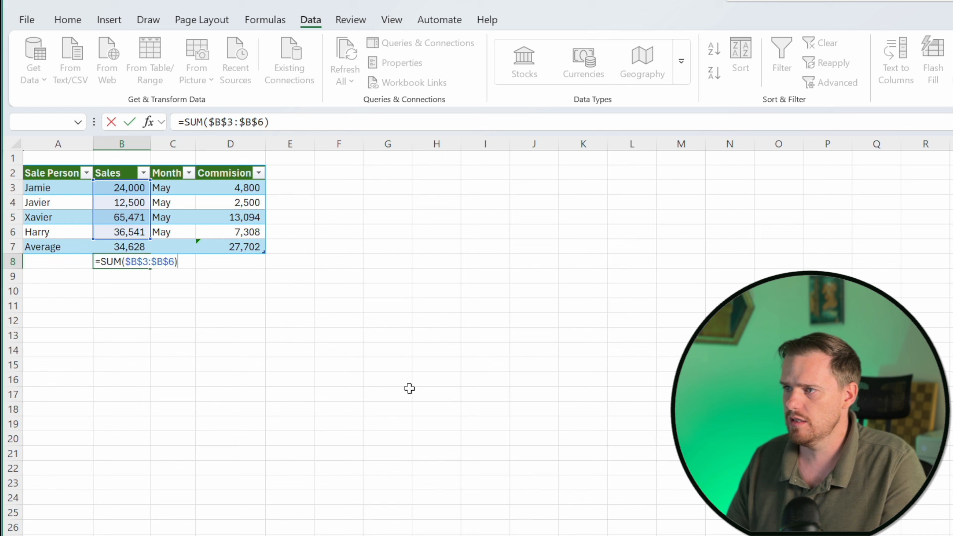
key("Return")
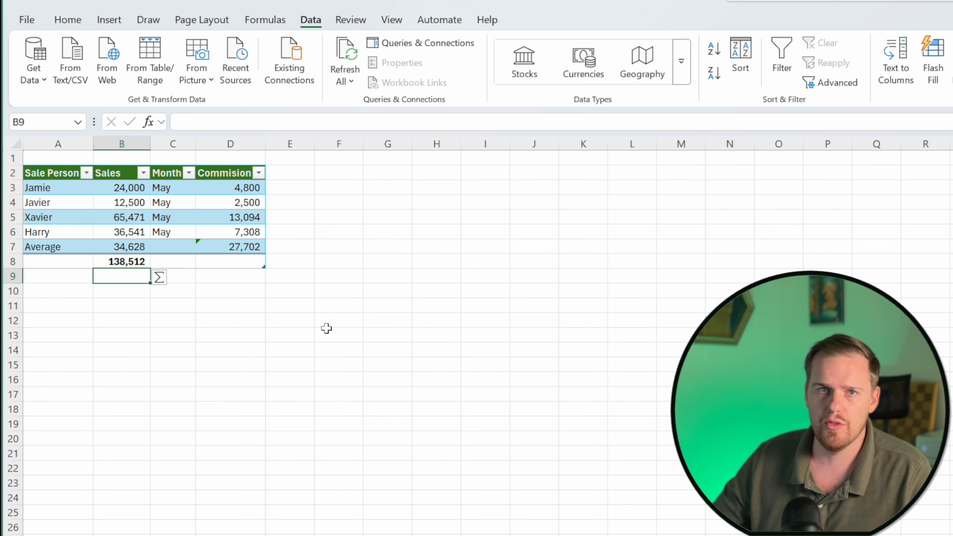
Fill the absolute SUM formula from B8 across into C8 and D8, widening column C, and inspect D8's formula.
left_click(134, 259)
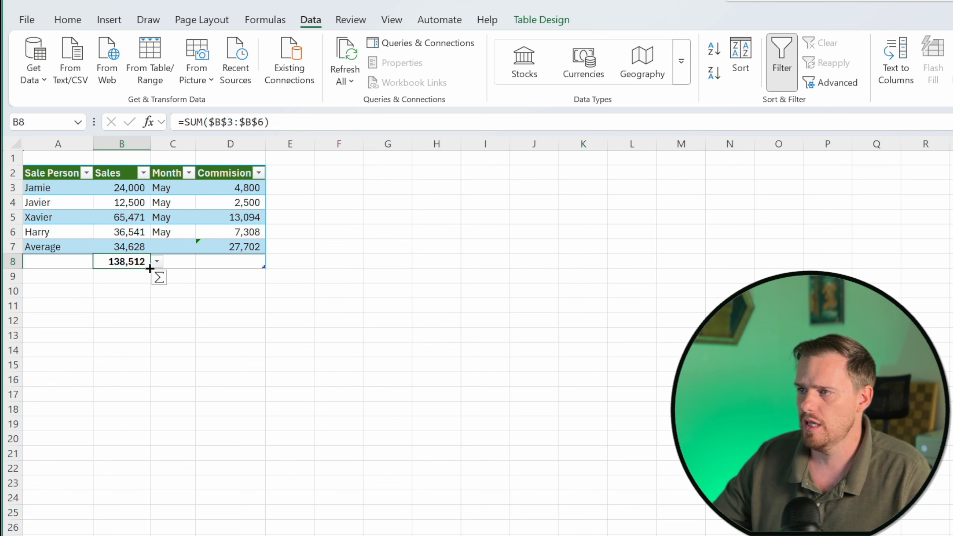
left_click_drag(150, 274, 190, 271)
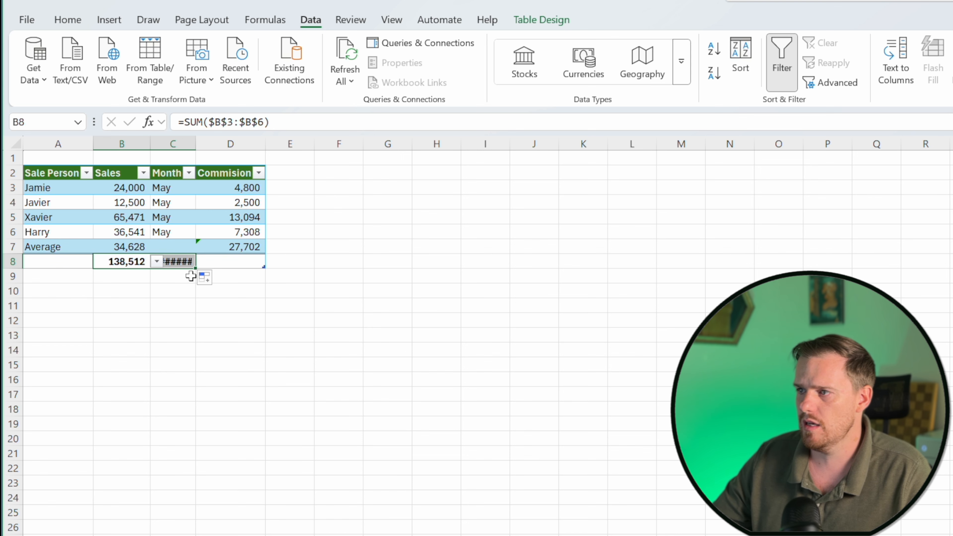
double_click(195, 142)
left_click(185, 276)
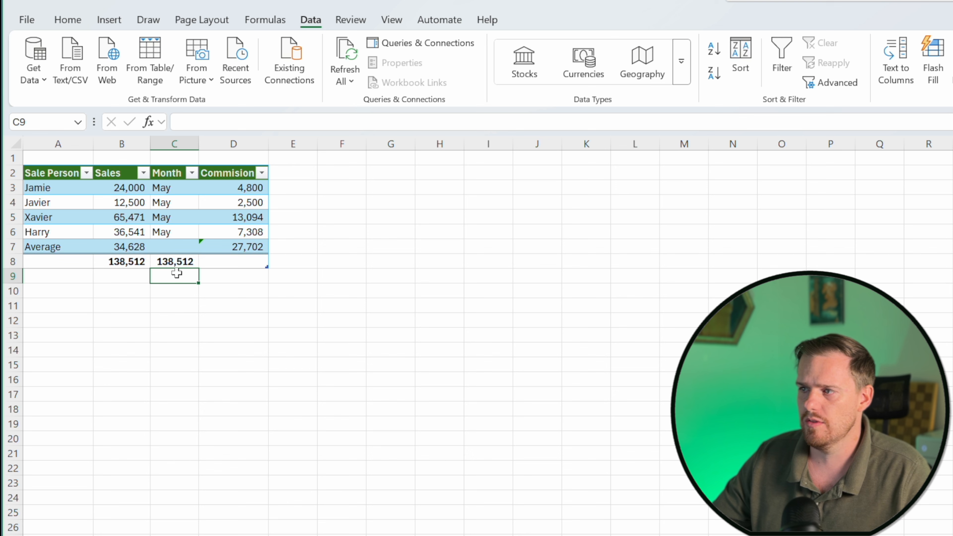
left_click(184, 263)
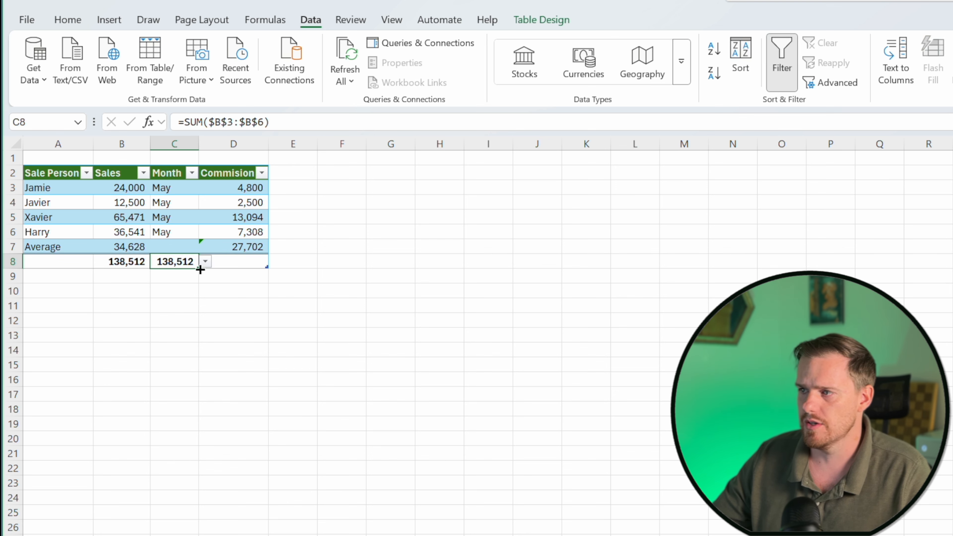
left_click_drag(208, 269, 244, 279)
left_click(240, 279)
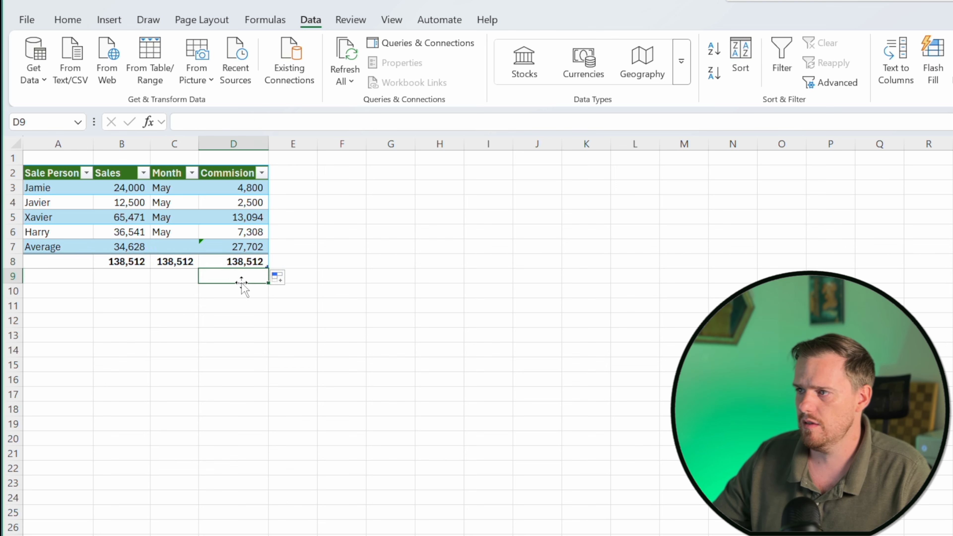
left_click(215, 263)
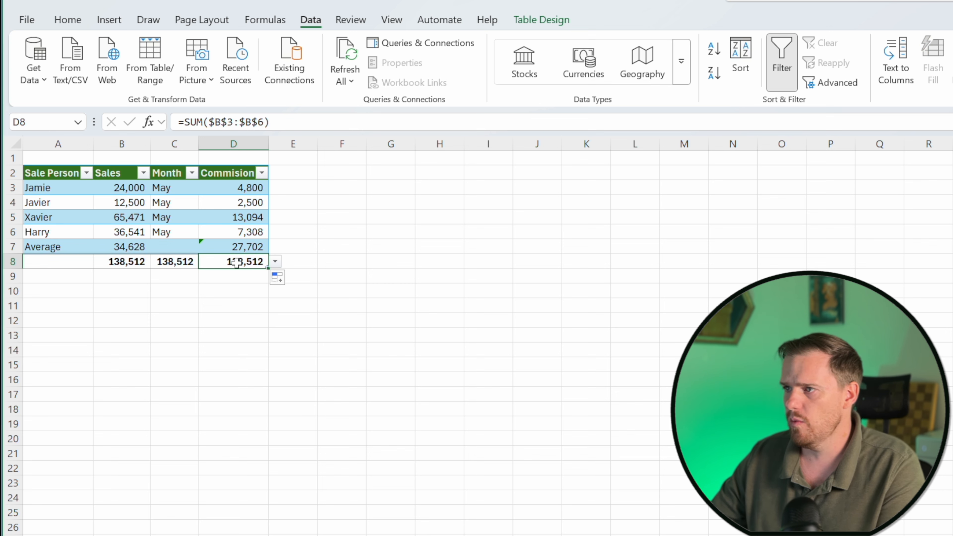
double_click(237, 262)
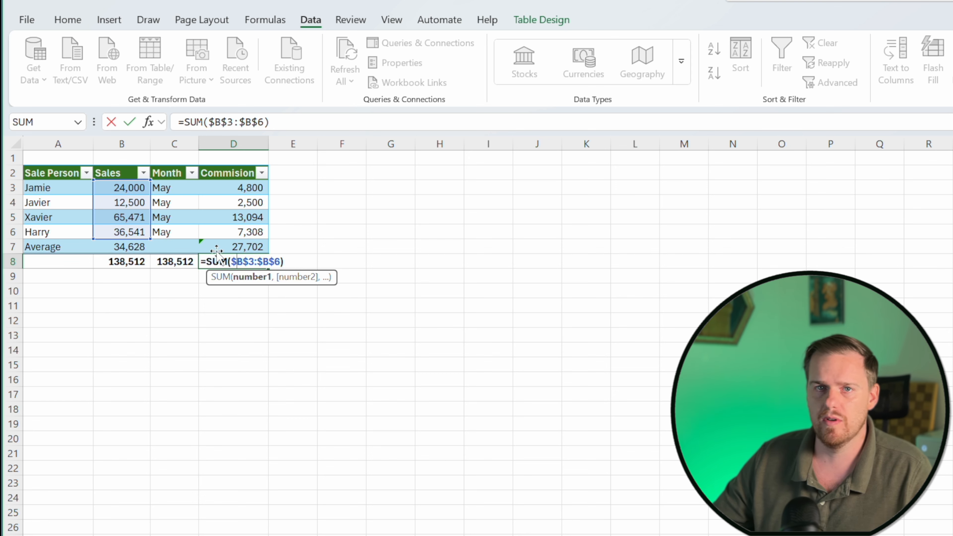
left_click(220, 332)
left_click(237, 261)
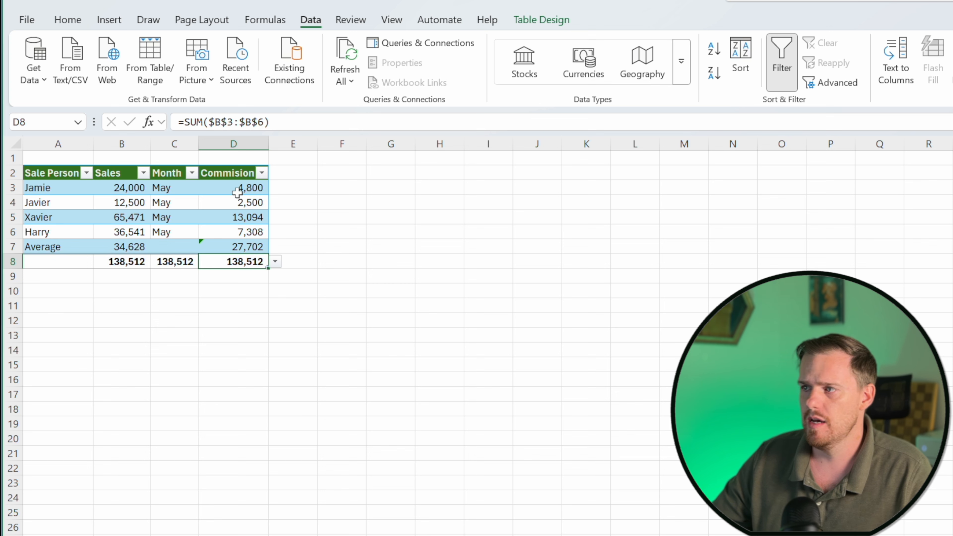
Edit B8's formula to remove the dollar signs, making it =SUM(B3:B6).
left_click(135, 262)
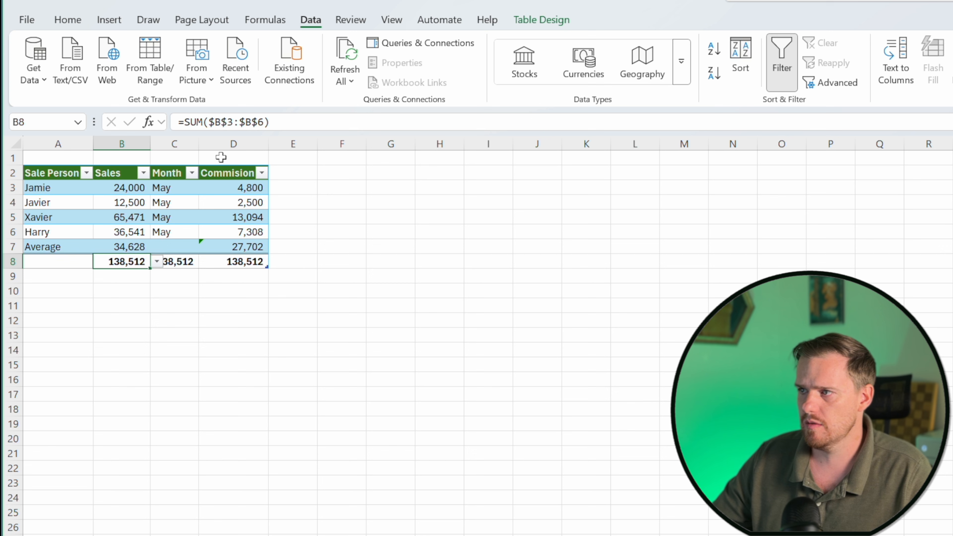
left_click(216, 123)
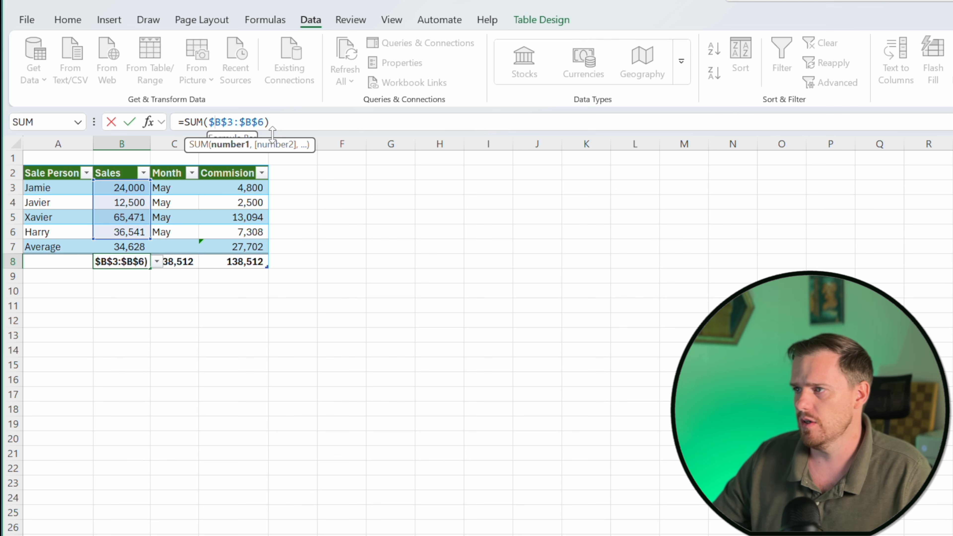
key("BackSpace")
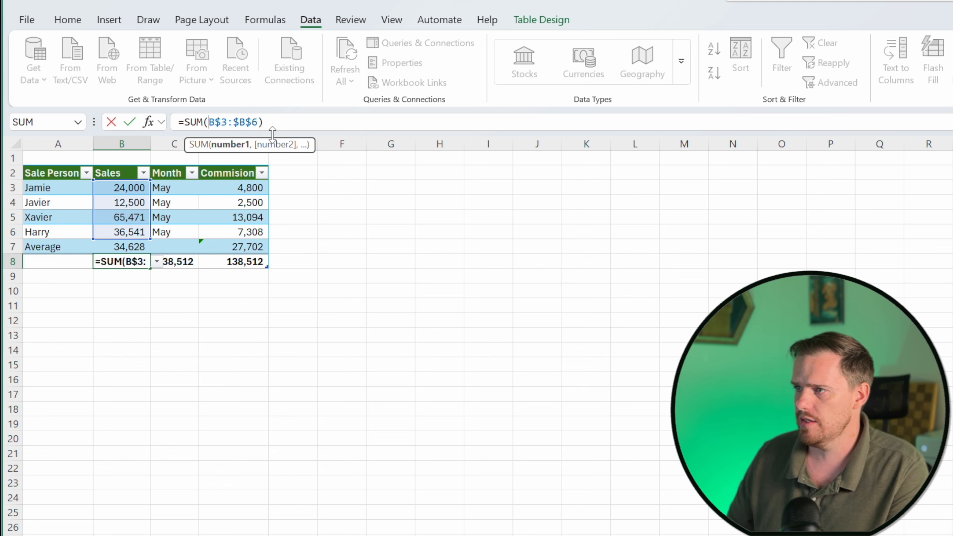
key("Left")
key("Left")
key("BackSpace")
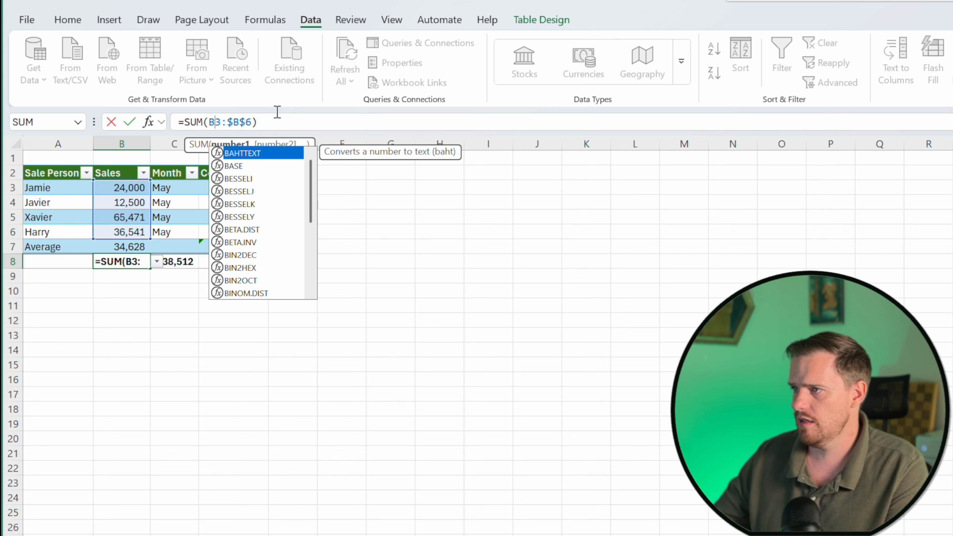
key("Right")
key("Right")
key("Right")
key("BackSpace")
key("Right")
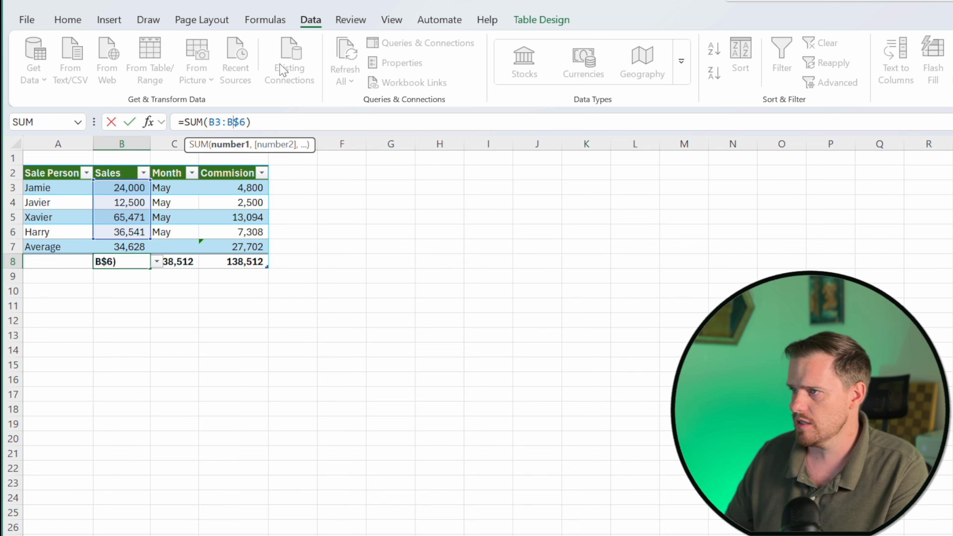
key("Delete")
key("Return")
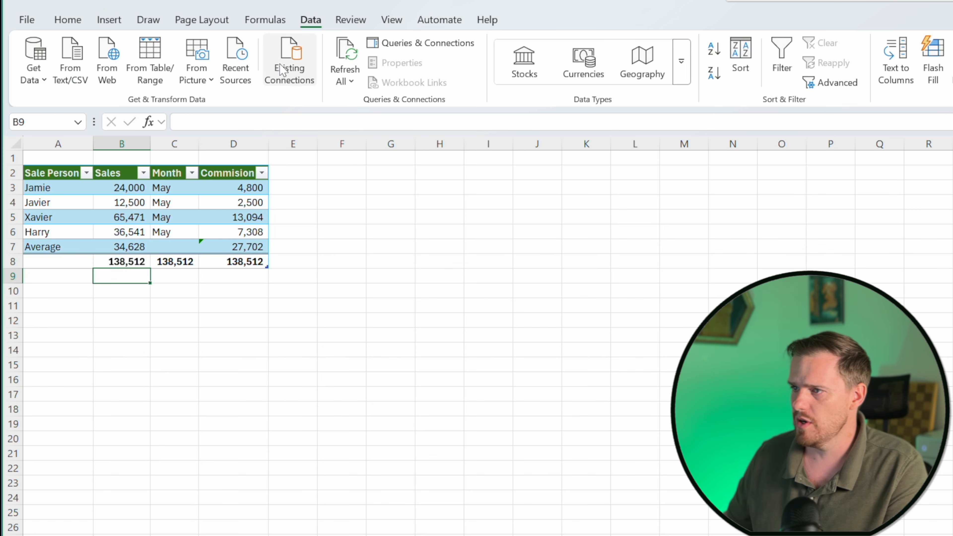
Fill the relative SUM formula from B8 across into C8 and D8.
left_click(129, 263)
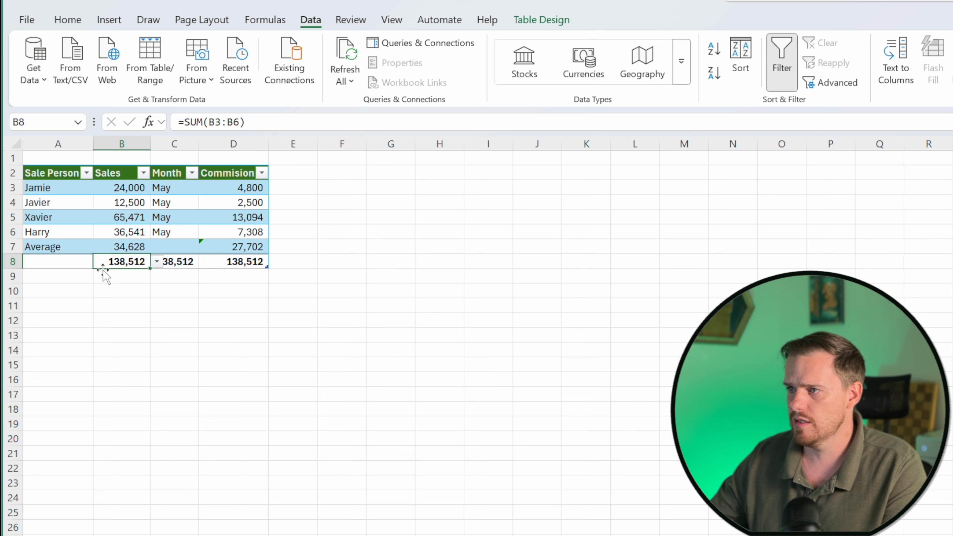
key("shift+Right")
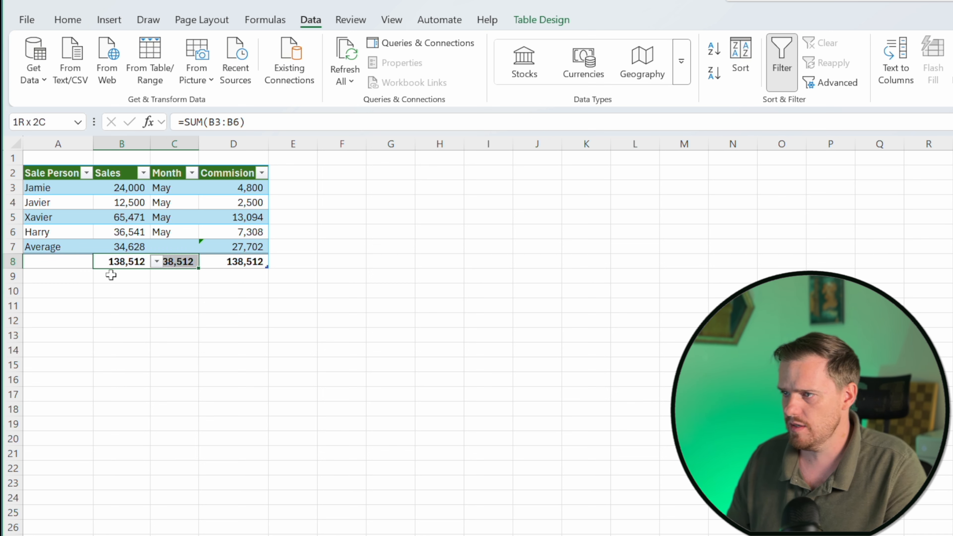
key("shift+Right")
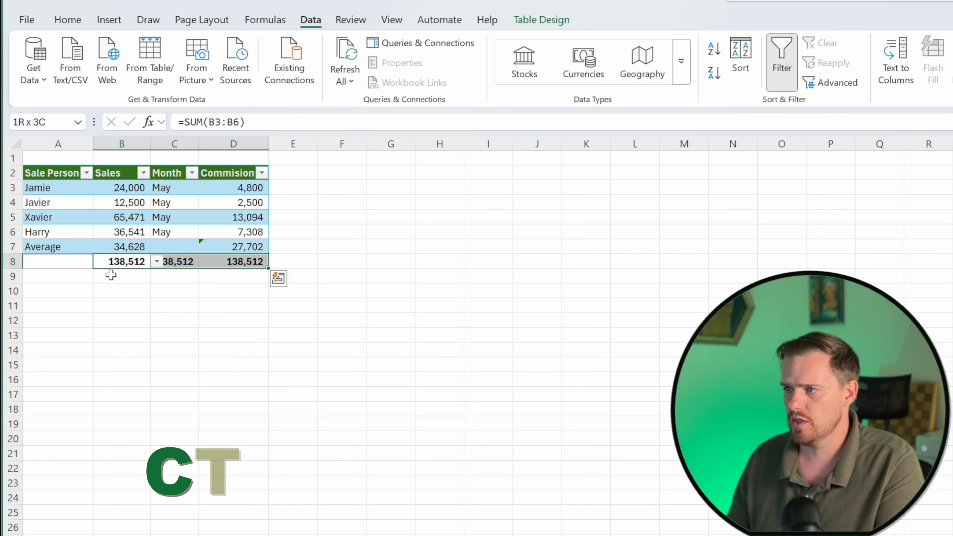
key("ctrl+r")
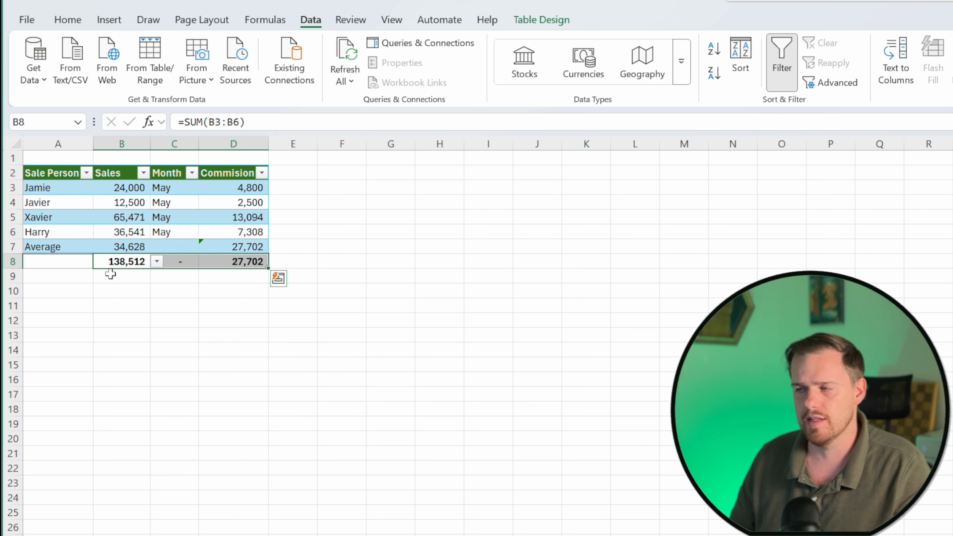
Inspect the filled formulas in C8 and D8 to see how the relative references shifted.
key("shift+Left")
key("shift+Left")
key("Right")
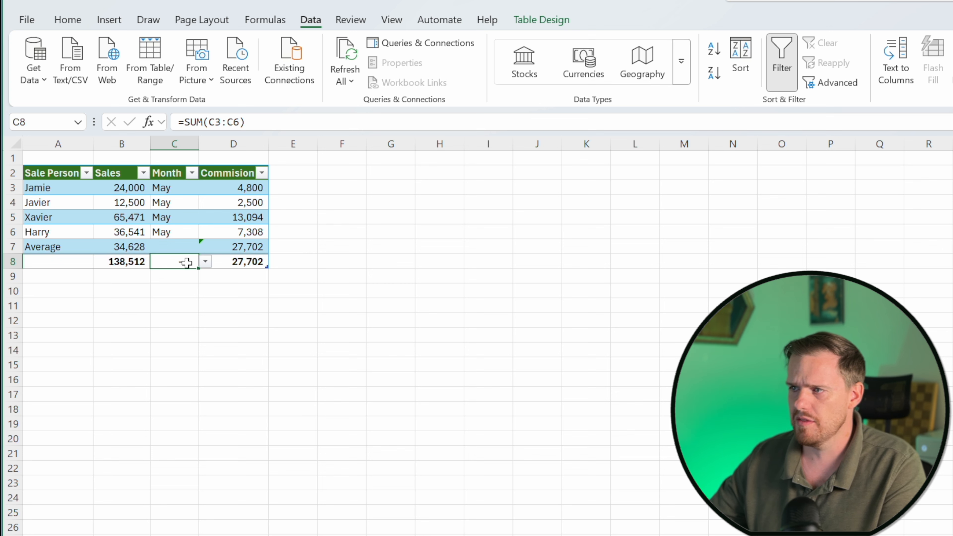
double_click(175, 263)
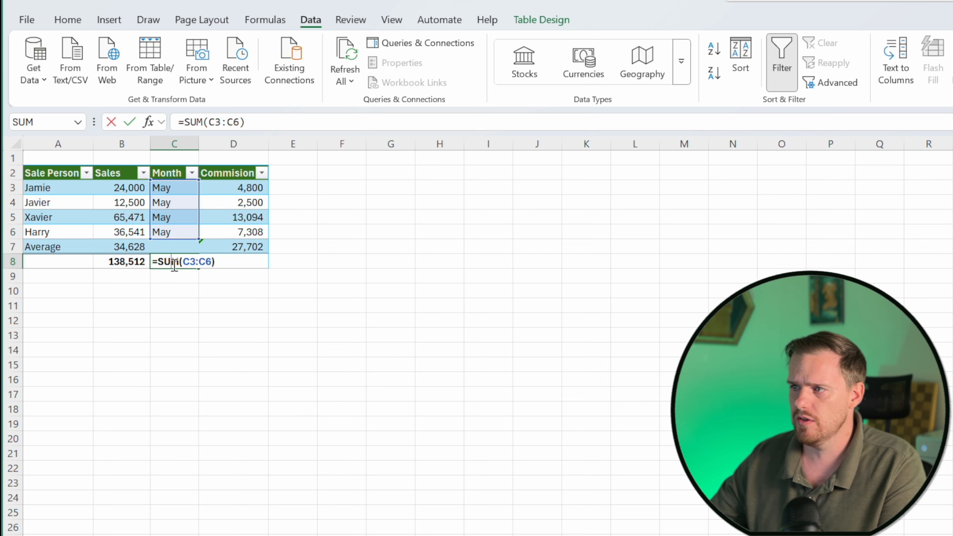
left_click(187, 288)
left_click(230, 265)
double_click(239, 263)
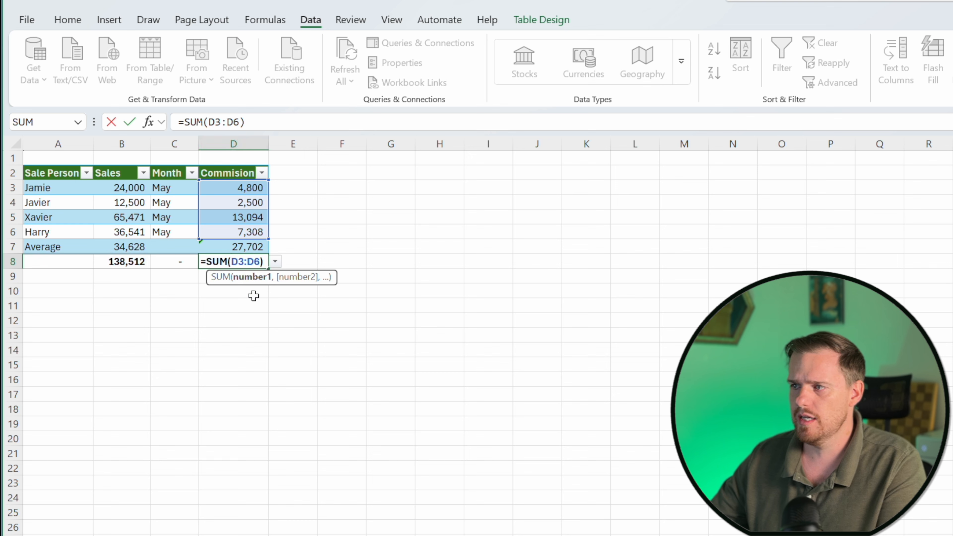
key("Escape")
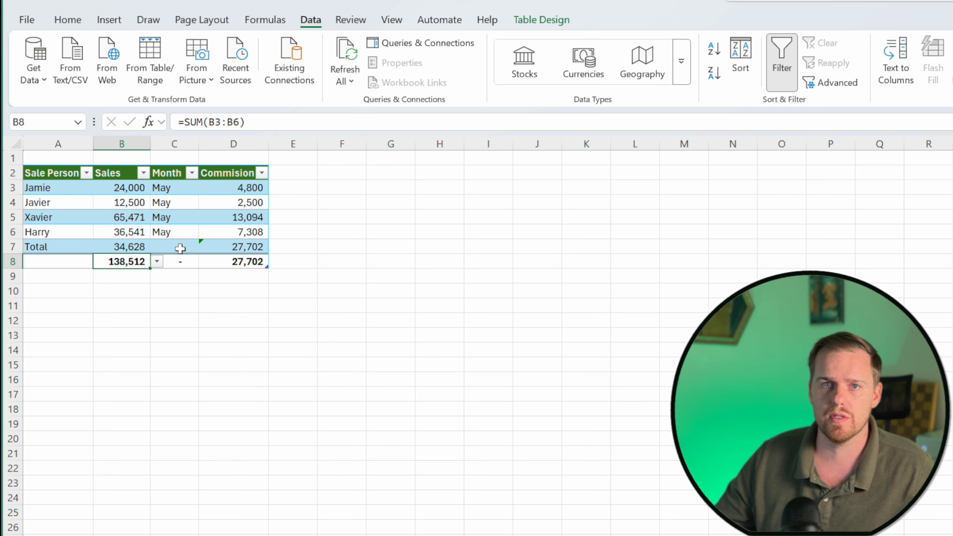
Undo the row 8 SUM formulas and enter =MIN(B3:B6) in B8 instead.
key("ctrl+z")
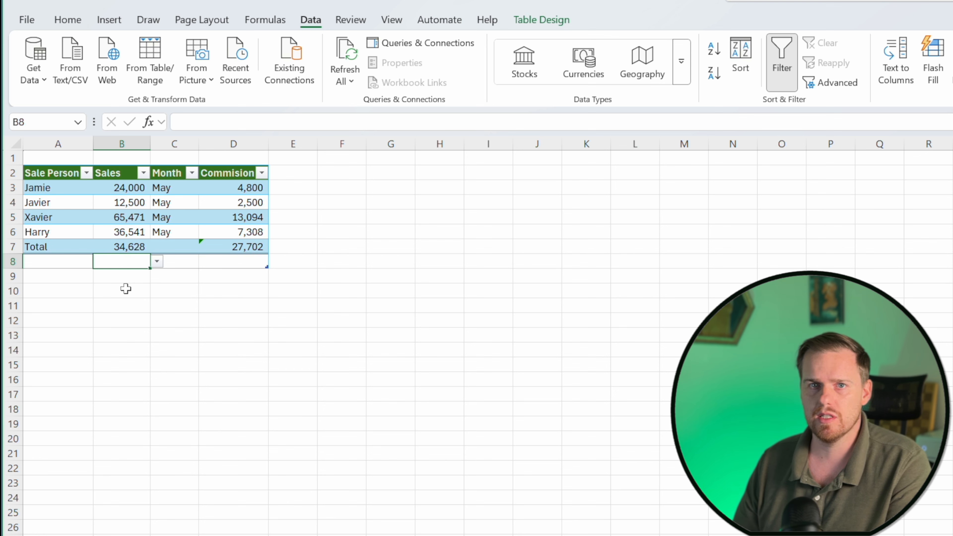
type("=")
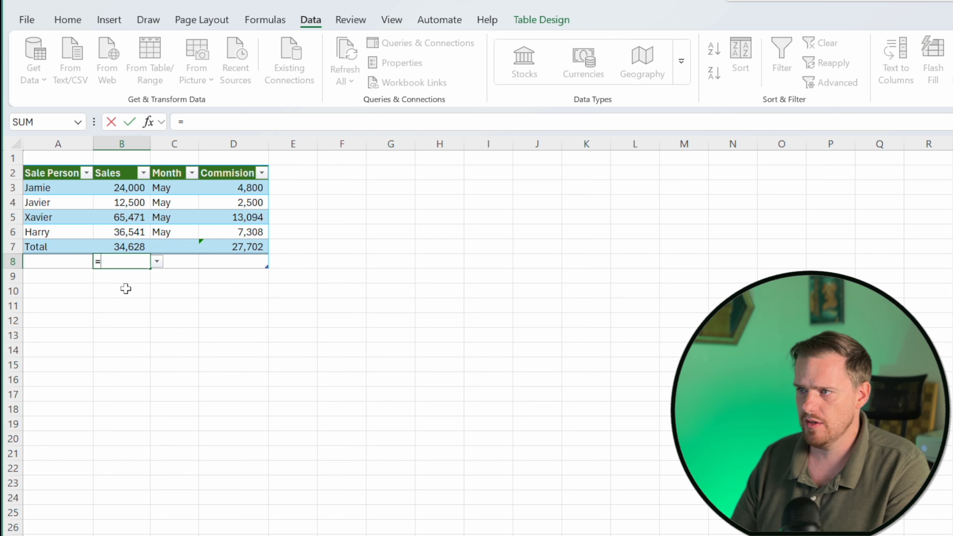
type("mo")
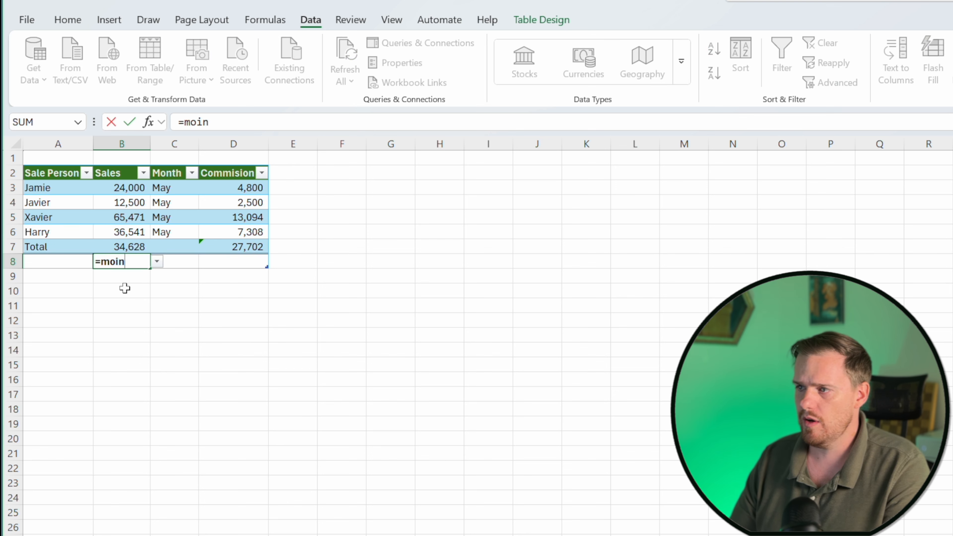
key("BackSpace")
type("in")
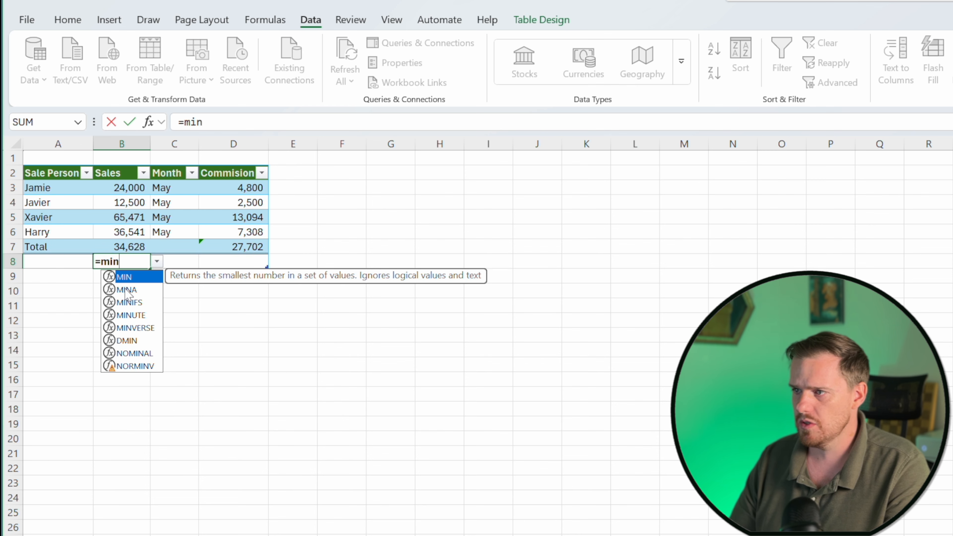
key("Tab")
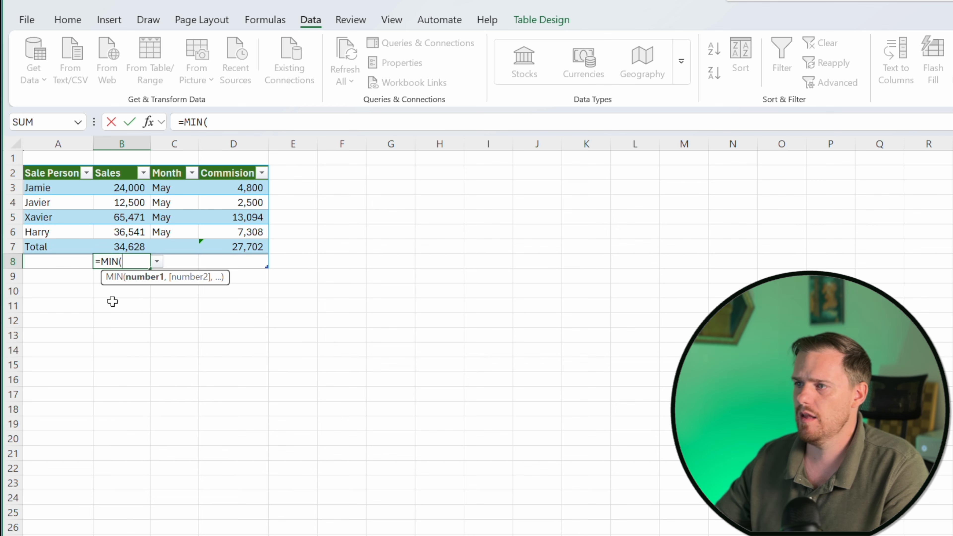
key("Up")
key("Up")
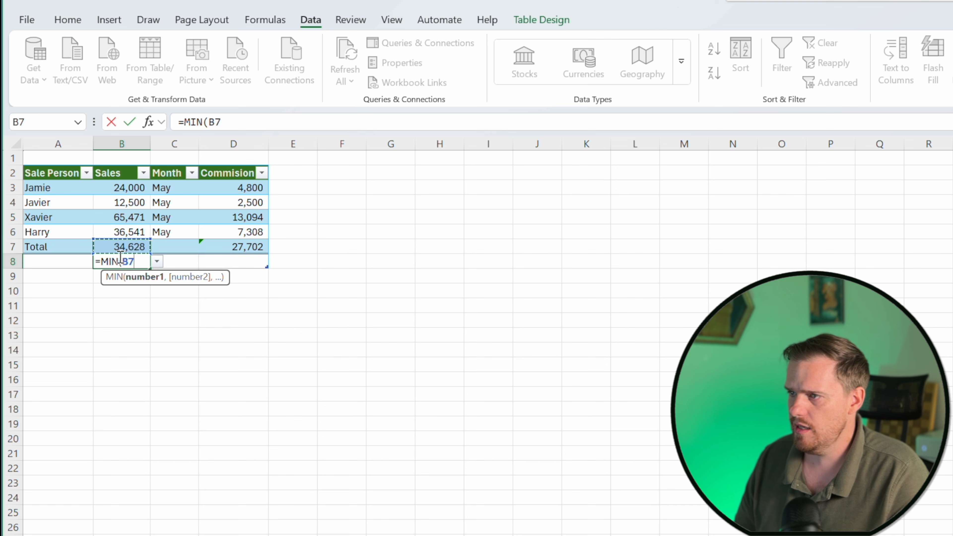
key("shift+Up")
key("shift+Up")
key("shift+Up")
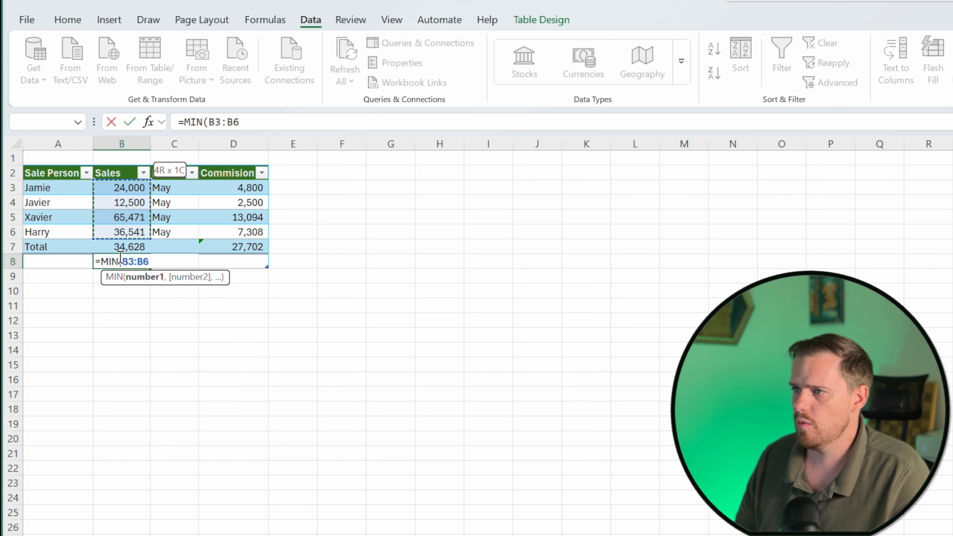
type(")")
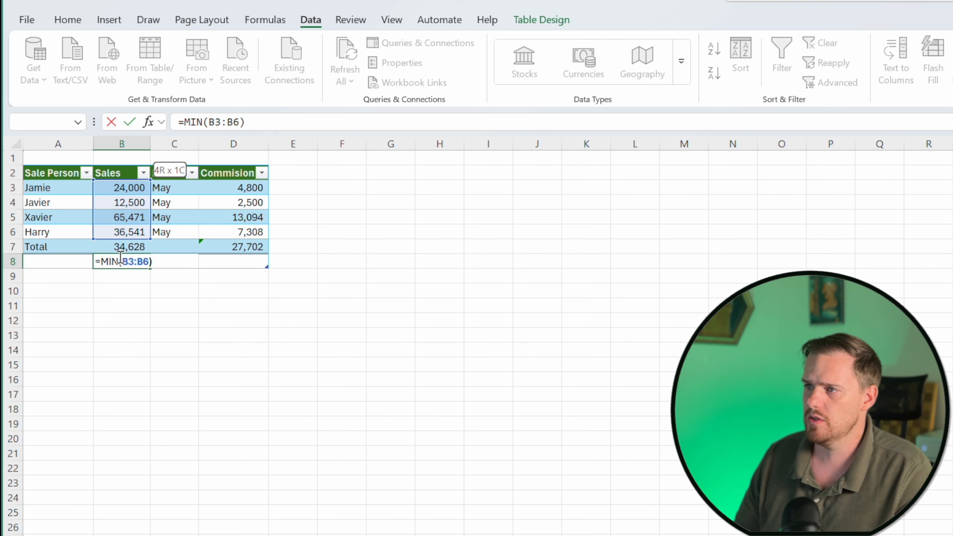
key("Return")
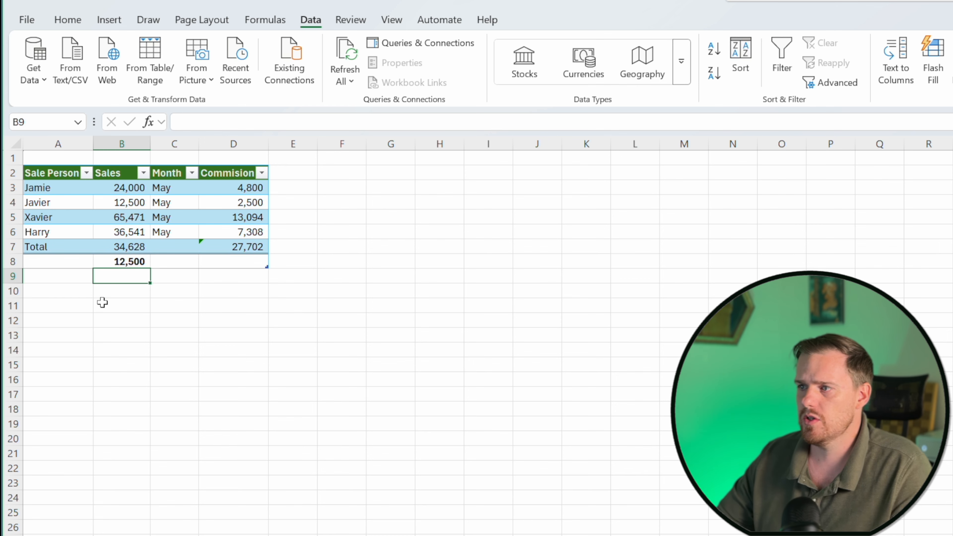
Label A8 as Minimum and A9 as Maximum.
left_click(75, 263)
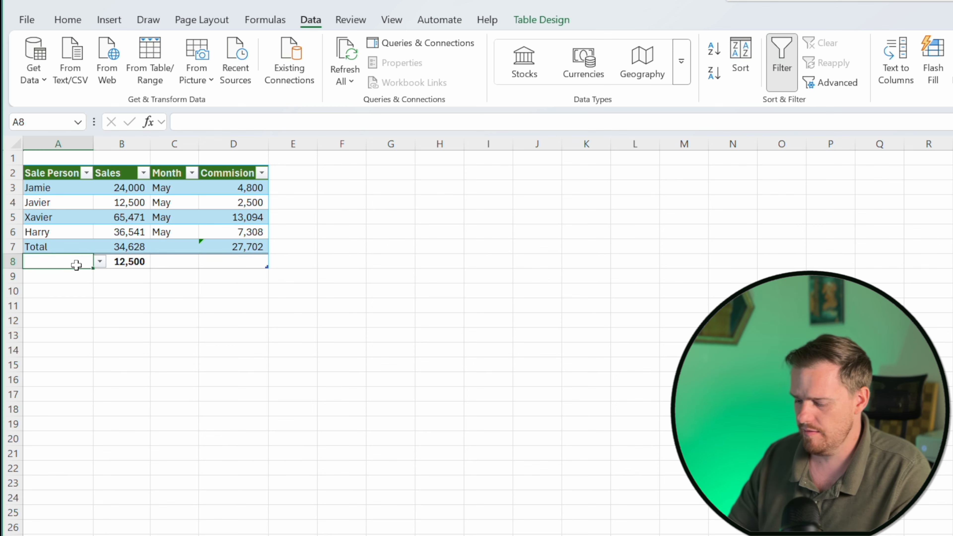
type("Minimum")
key("Return")
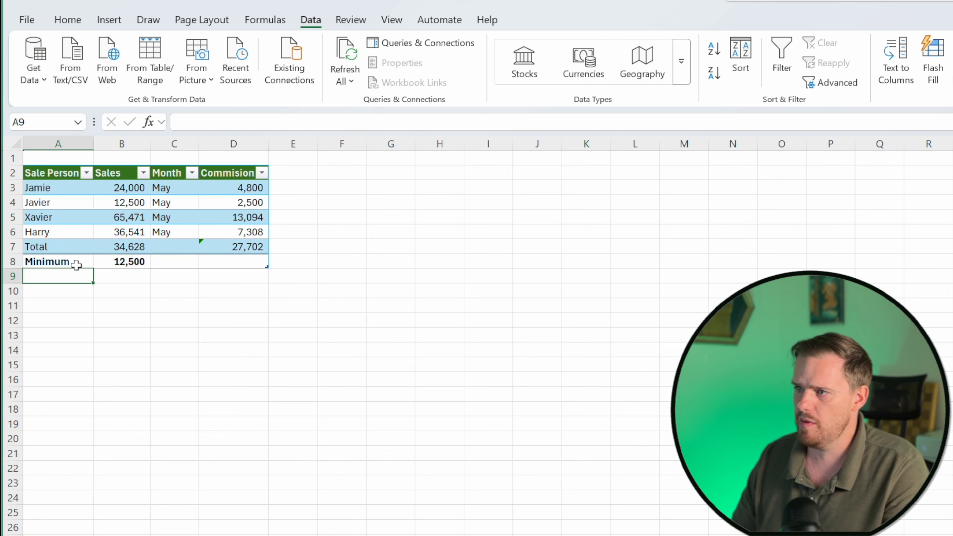
type("Maximum")
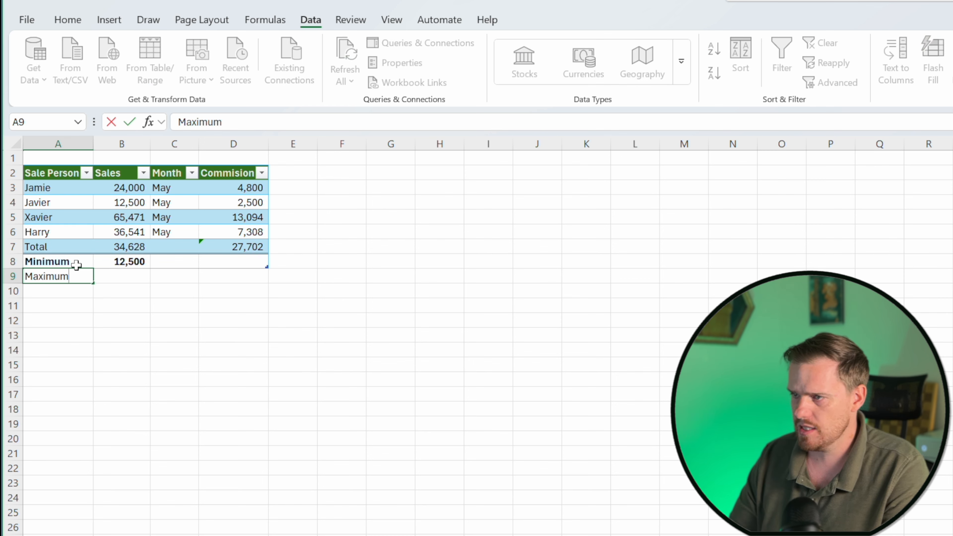
key("Tab")
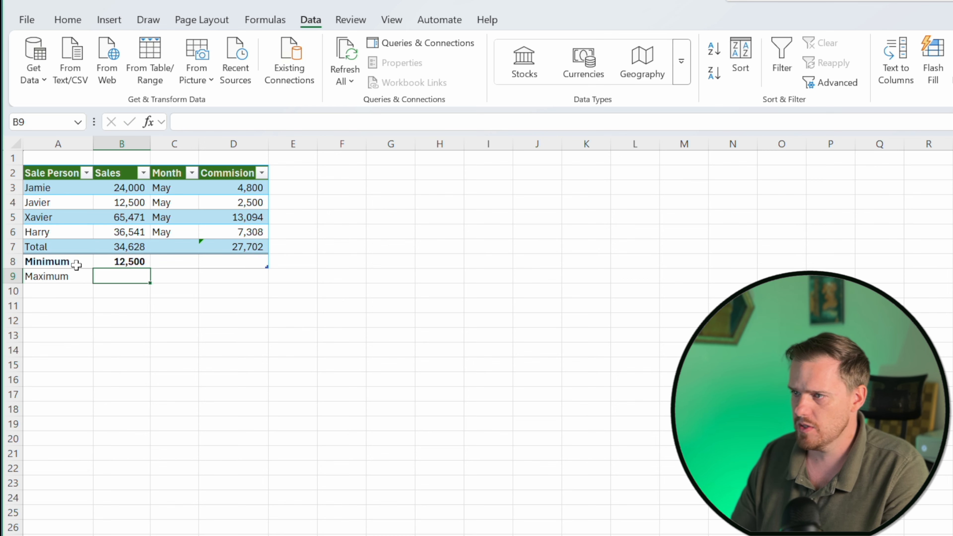
Enter =MAX(B3:B6) in B9 by selecting the Sales values.
type("=max")
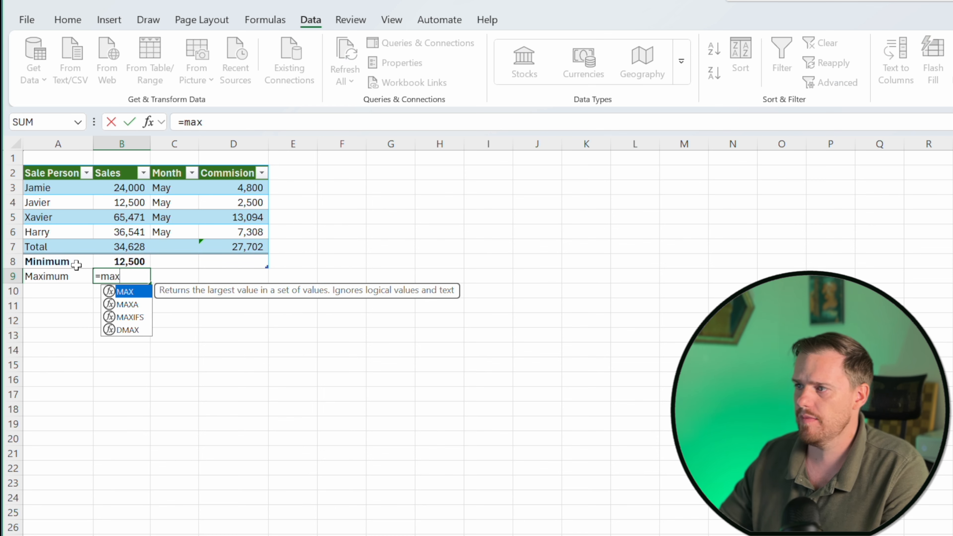
key("Tab")
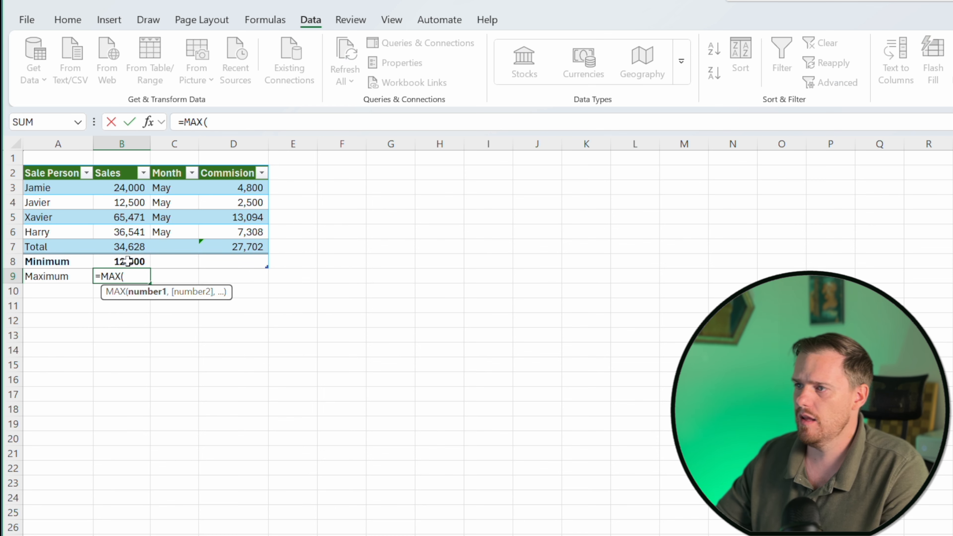
left_click_drag(122, 191, 126, 228)
type(")")
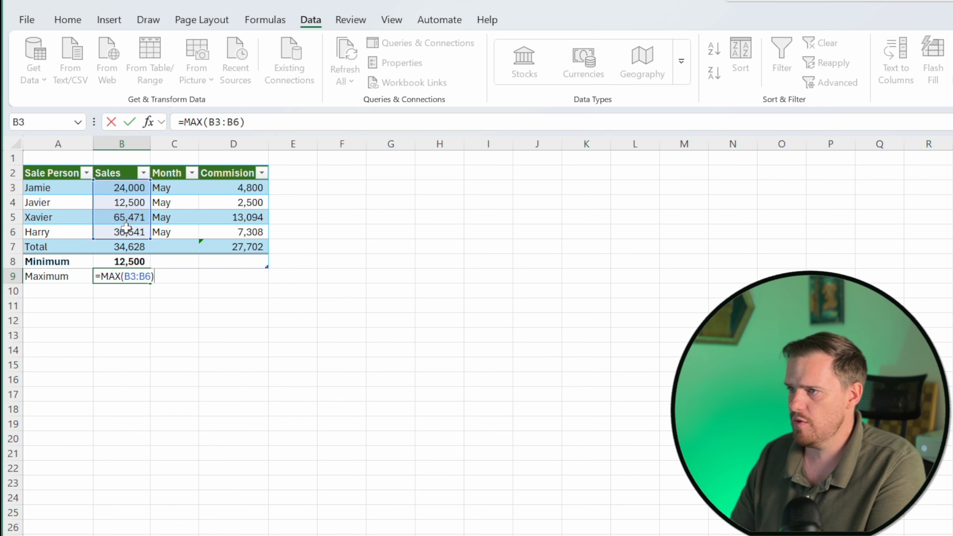
key("Return")
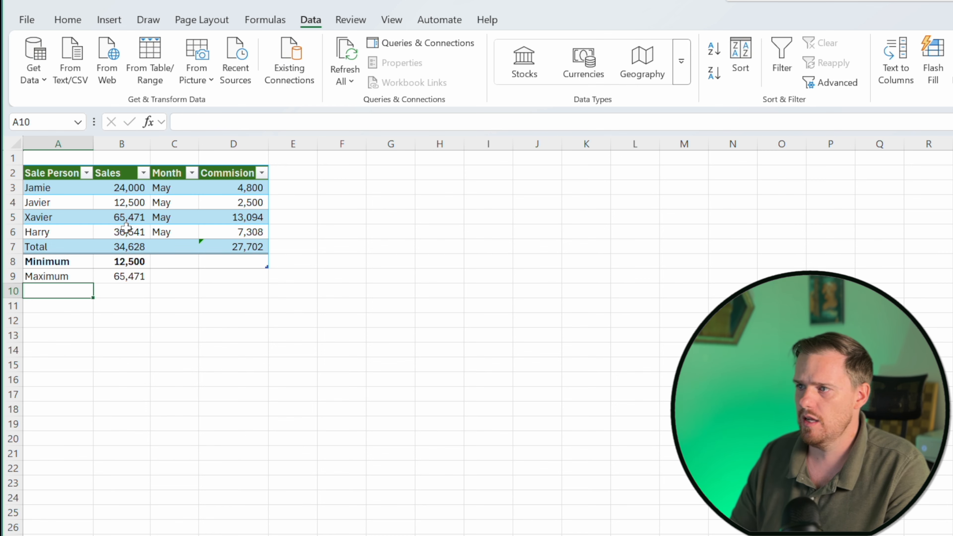
Make the maximum value in B9 bold.
key("Up")
key("Right")
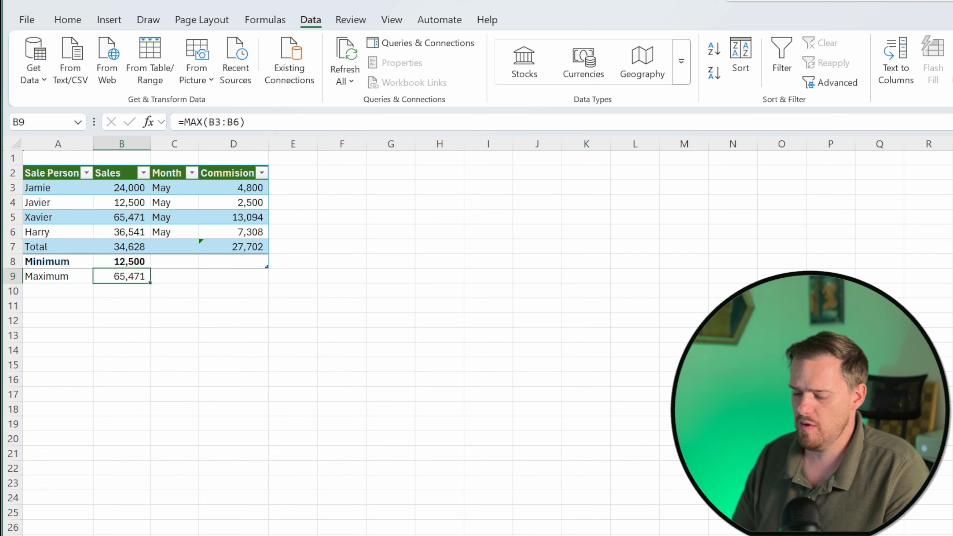
key("ctrl+b")
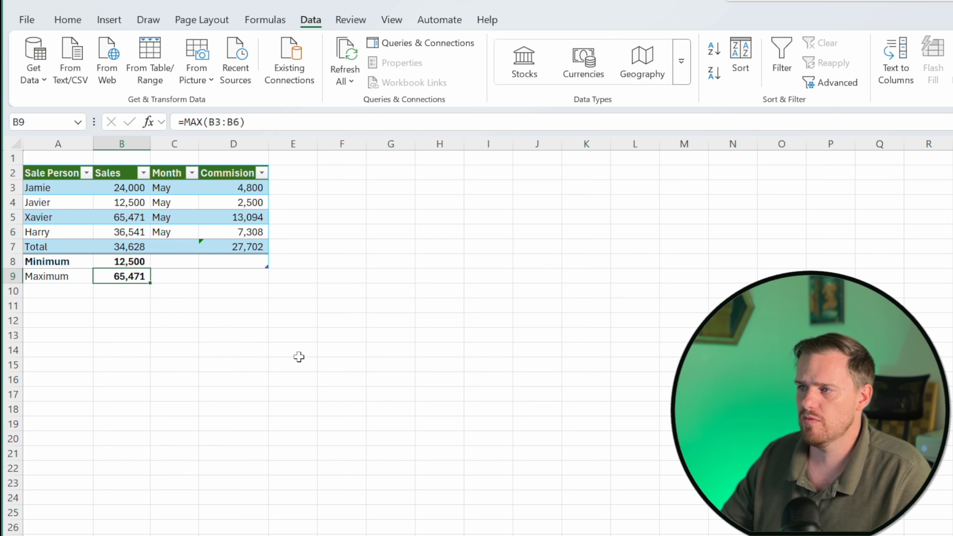
left_click(100, 318)
left_click(71, 293)
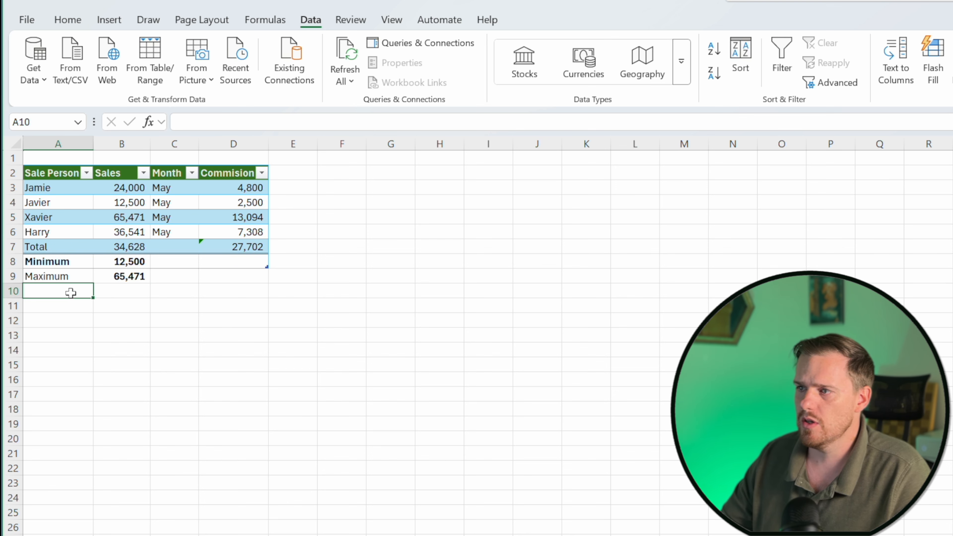